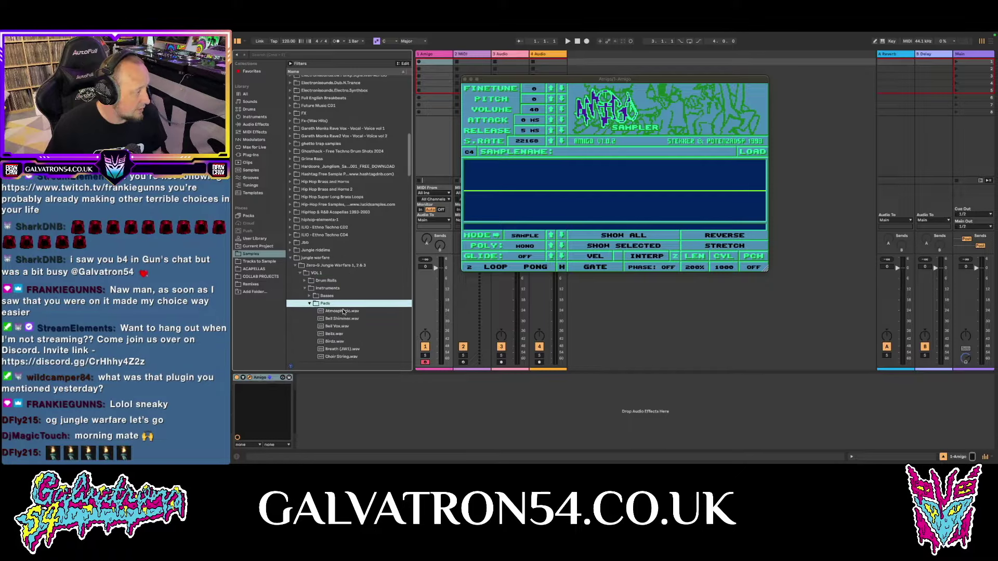
Step: Audition the samples in the Jungle Warfare VOL 1 Pads folder, starting from Atmospheric.wav
click(343, 311)
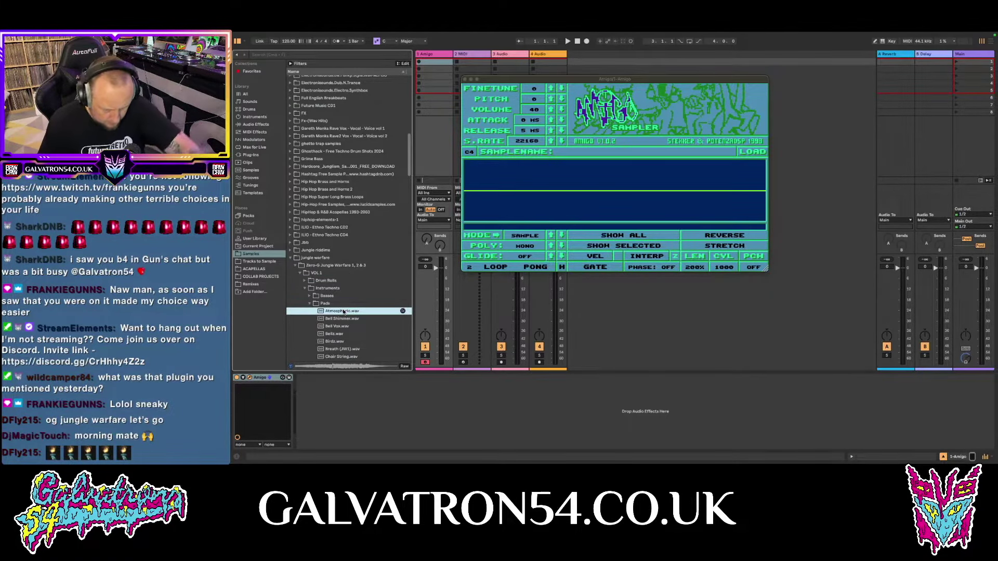
click(319, 319)
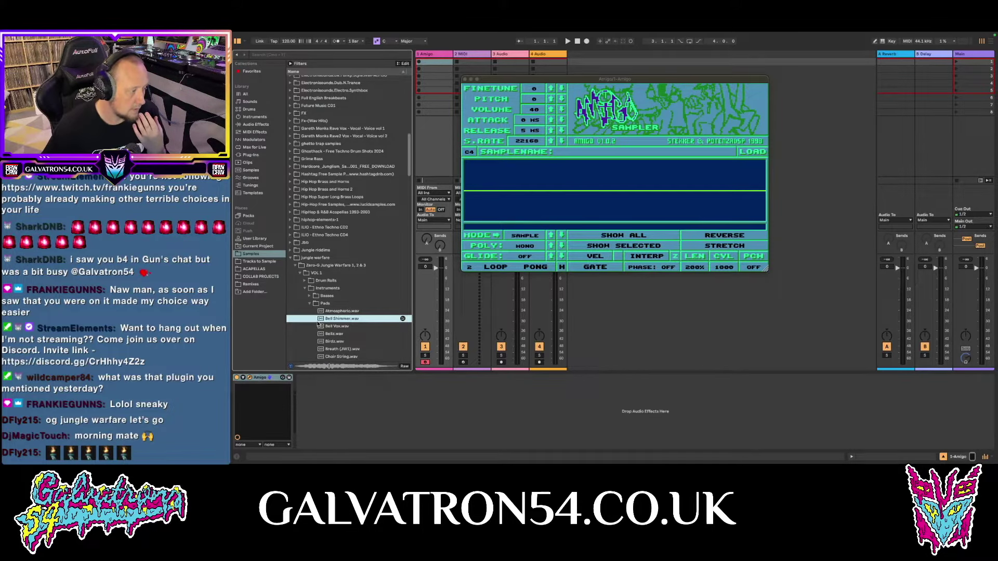
key(Down)
key(Down)
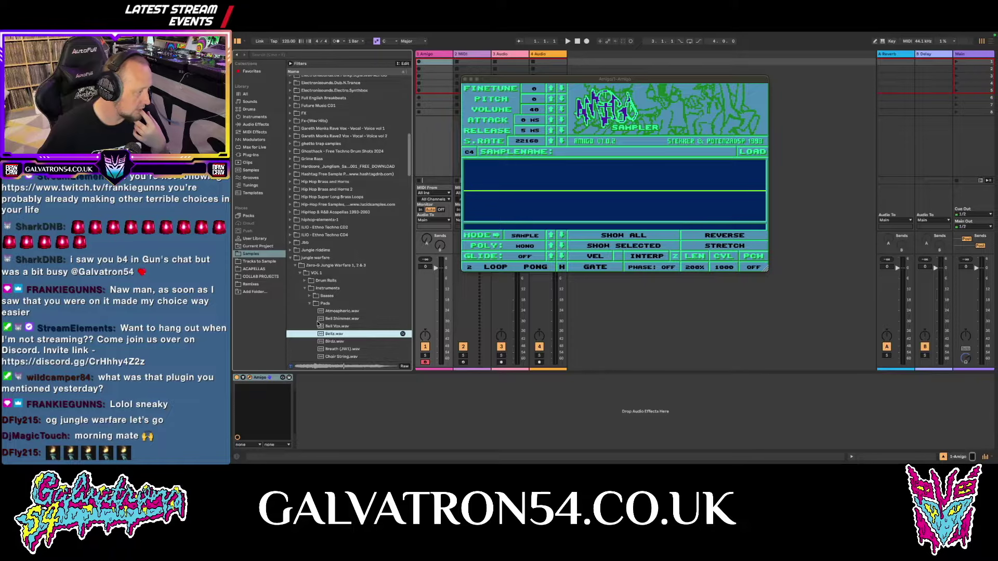
key(Down)
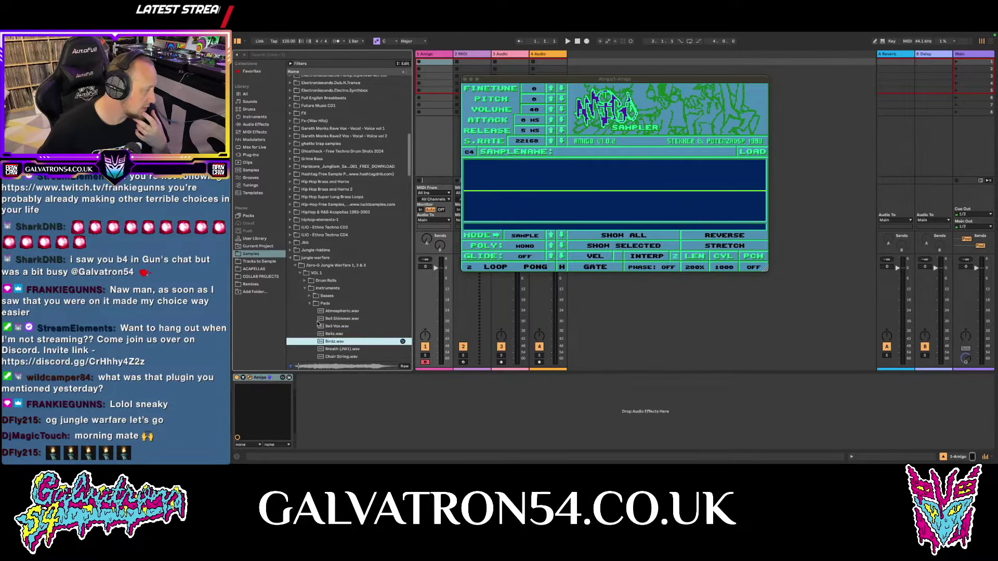
key(Down)
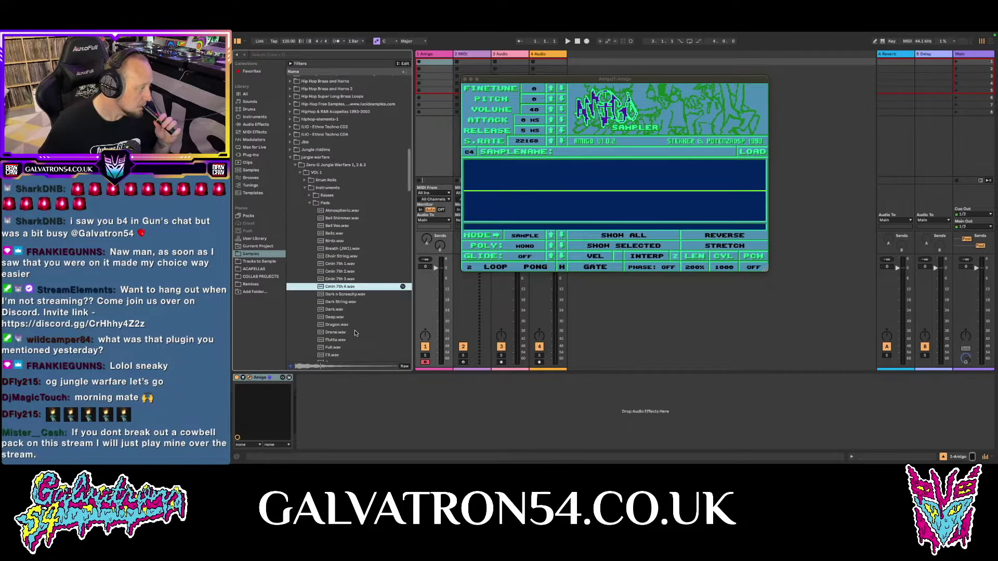
key(Up)
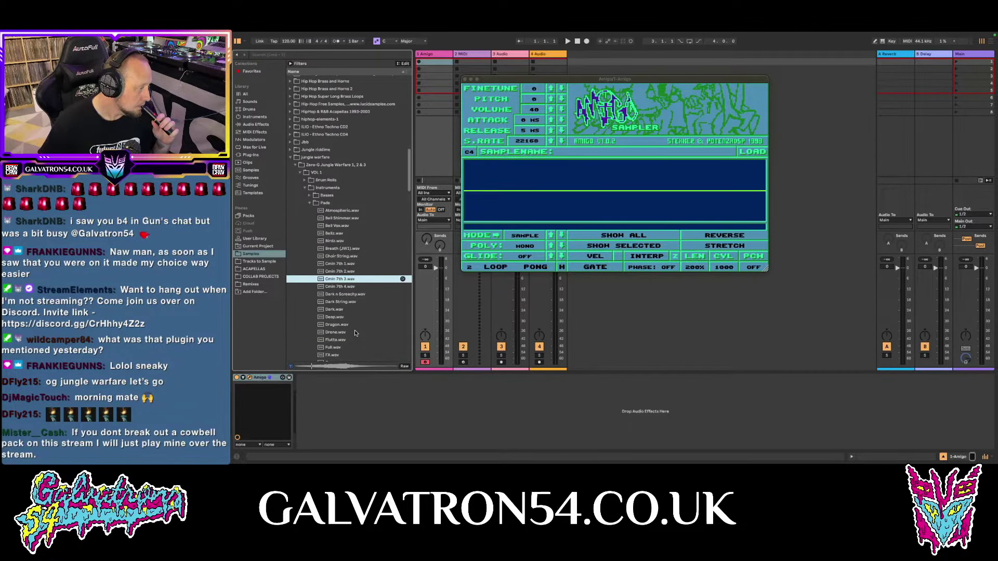
key(Down)
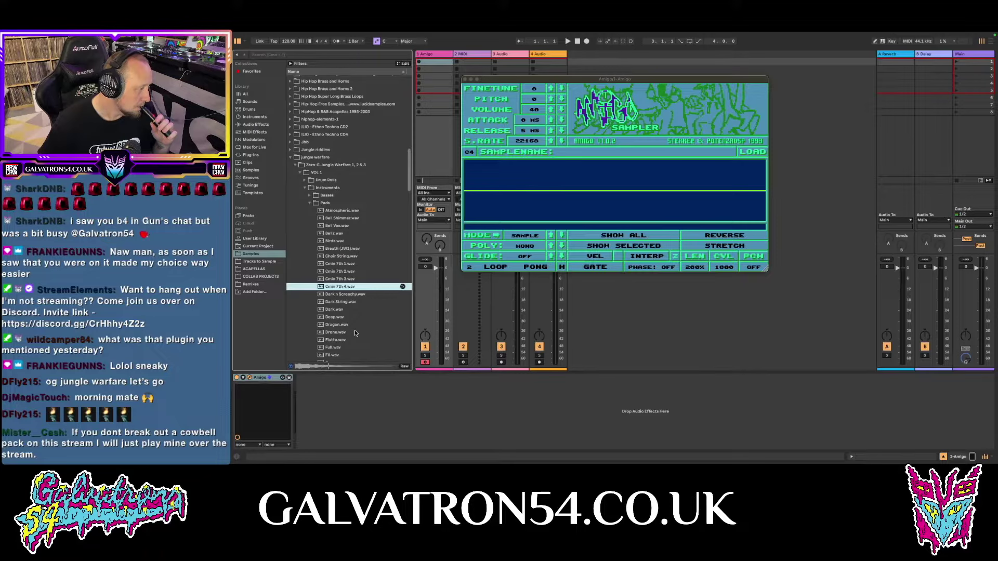
key(Down)
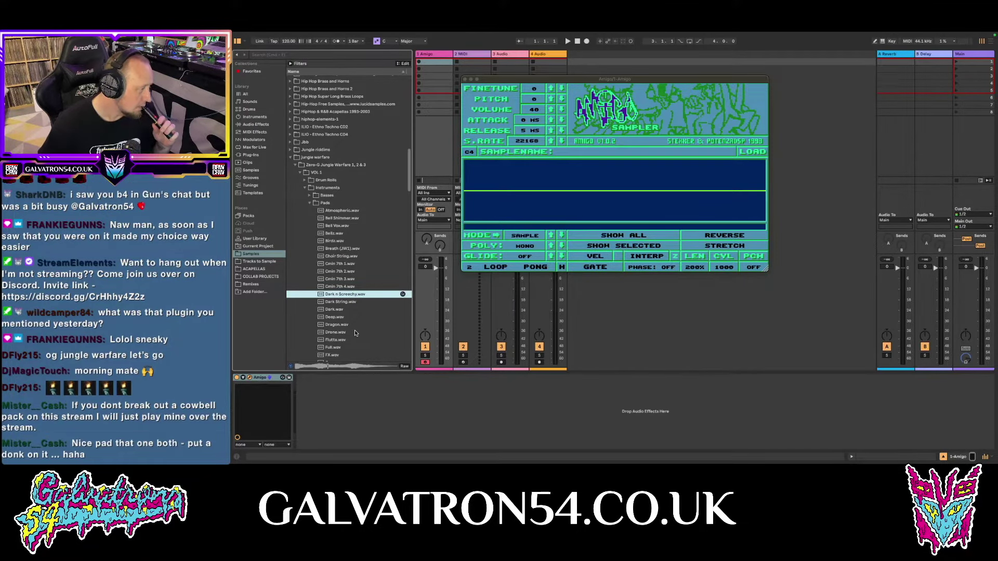
key(Down)
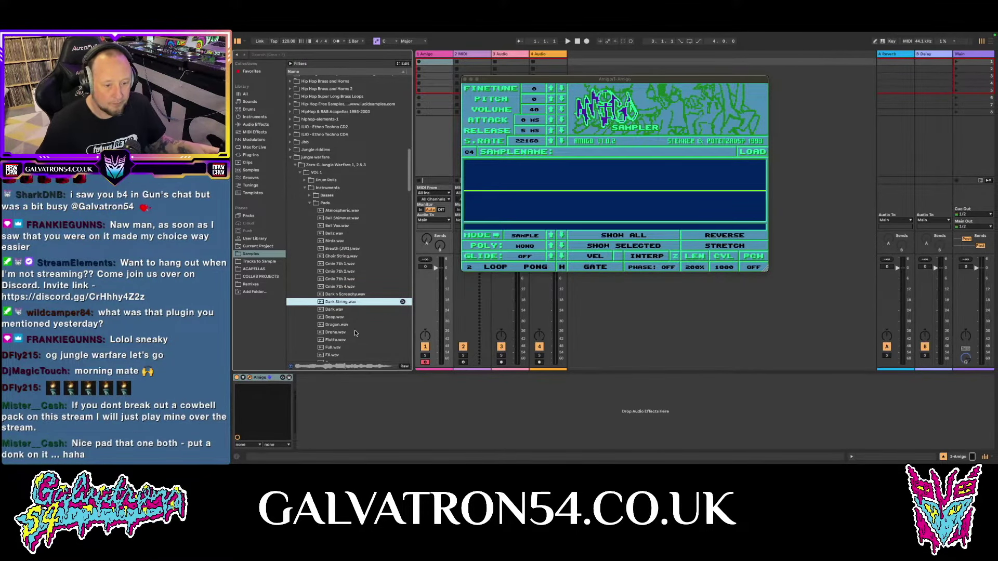
key(Down)
key(Down)
key(Down)
key(Down)
key(Down)
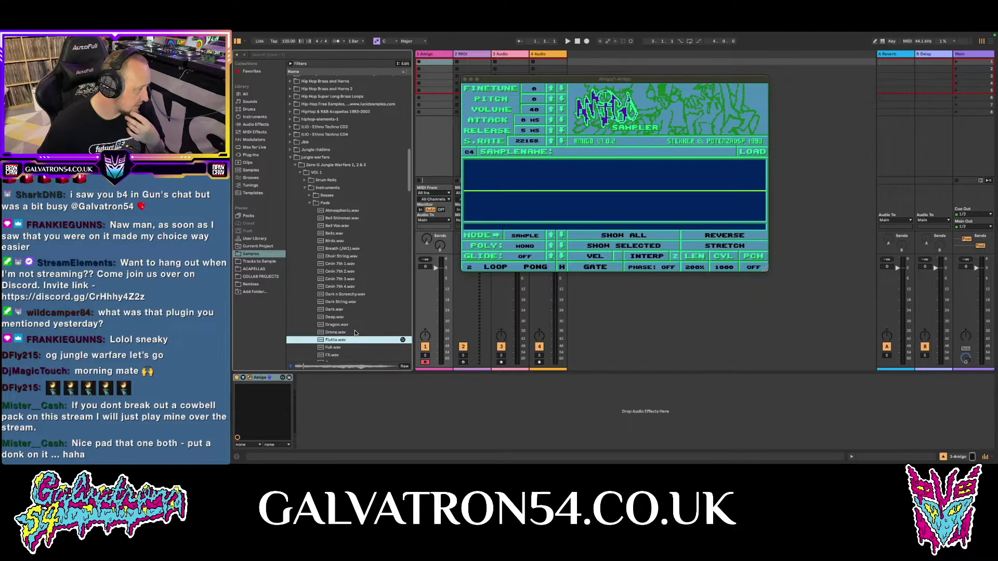
key(Down)
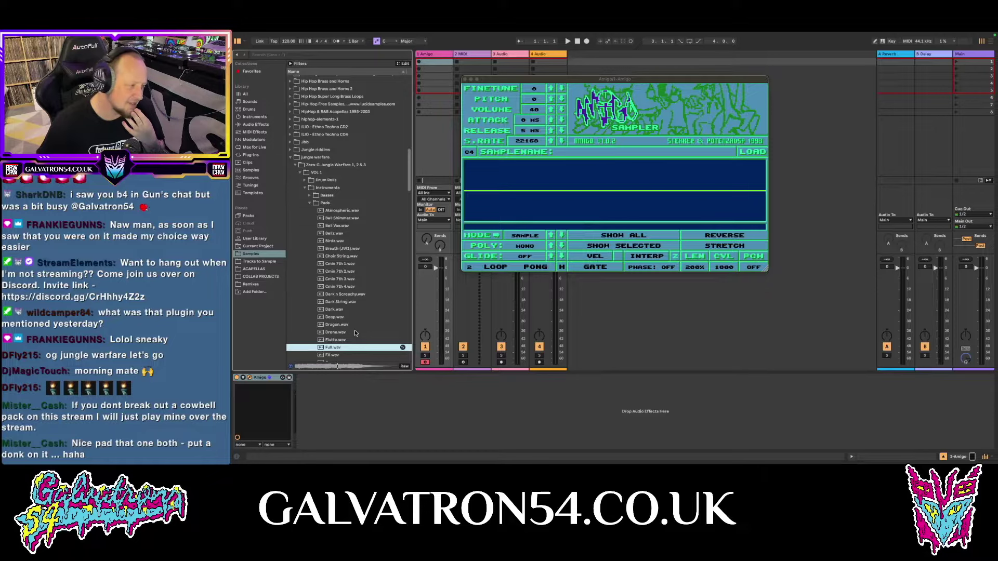
key(Down)
key(Down)
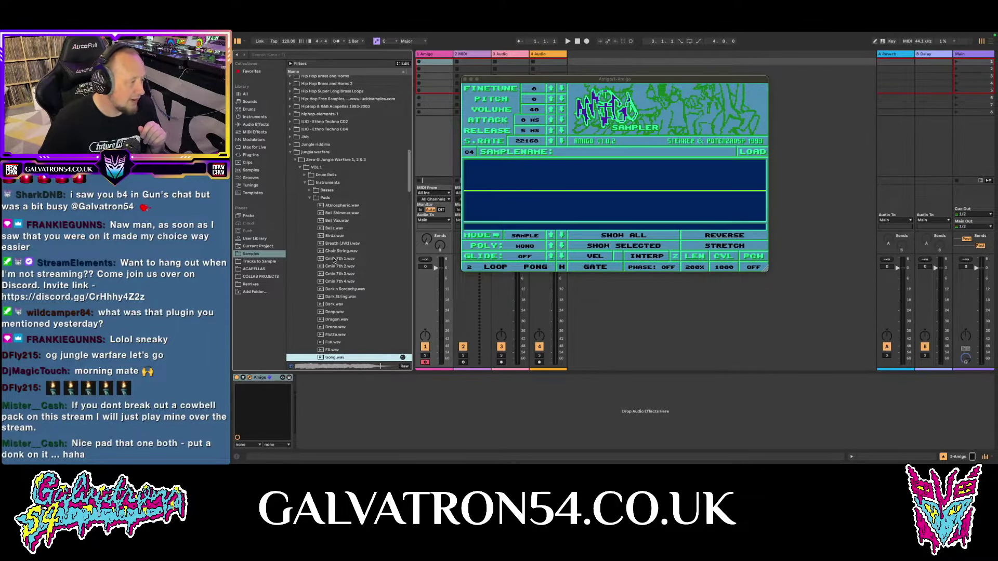
scroll(343, 281, down, 3)
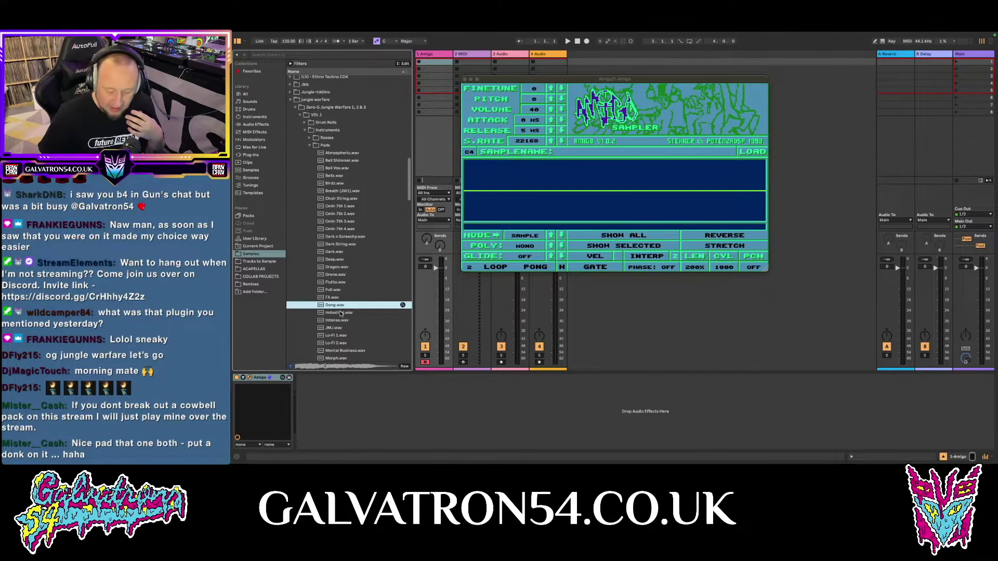
key(Down)
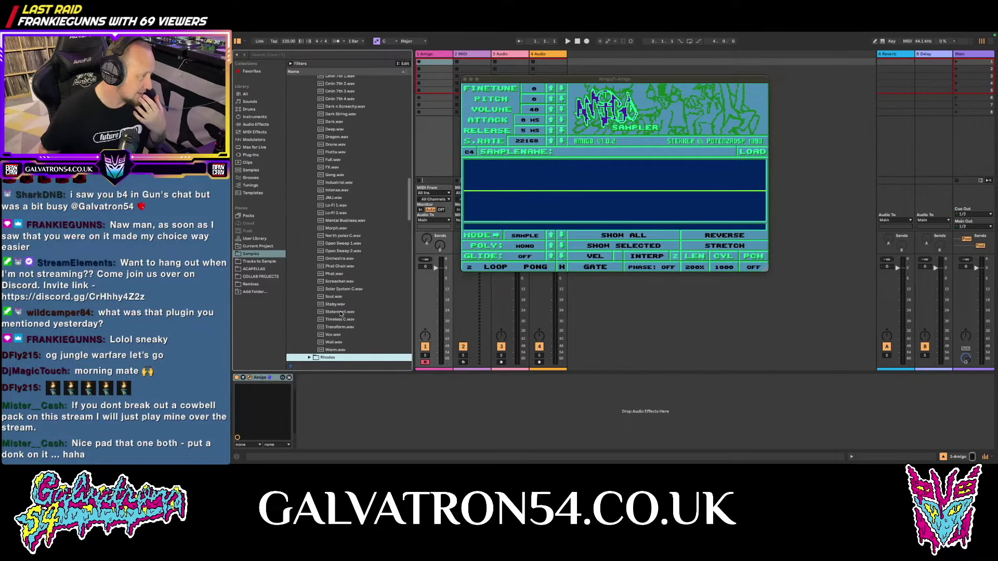
key(Up)
key(Up)
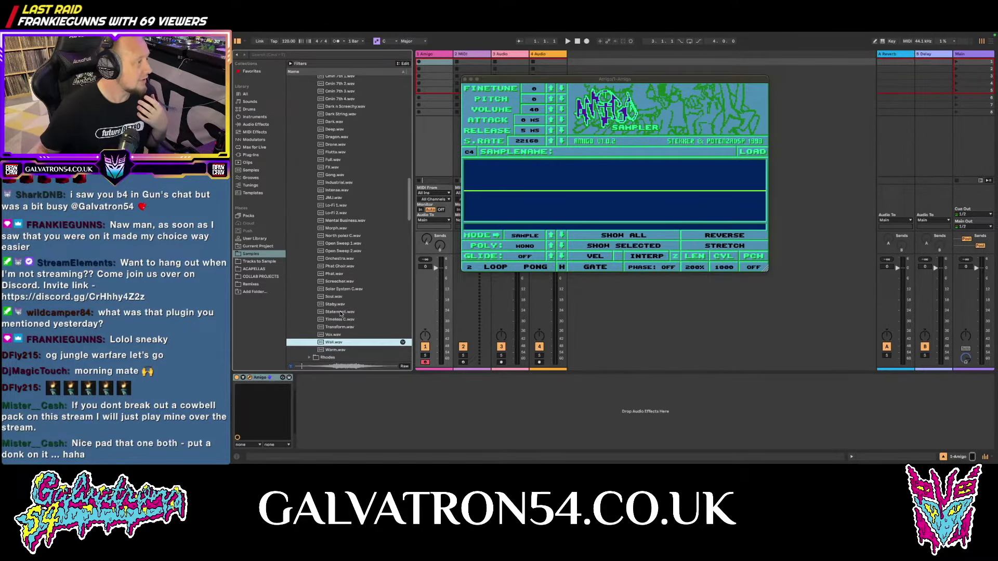
Step: Load the Full.wav pad sample into the Amigo sampler
click(328, 160)
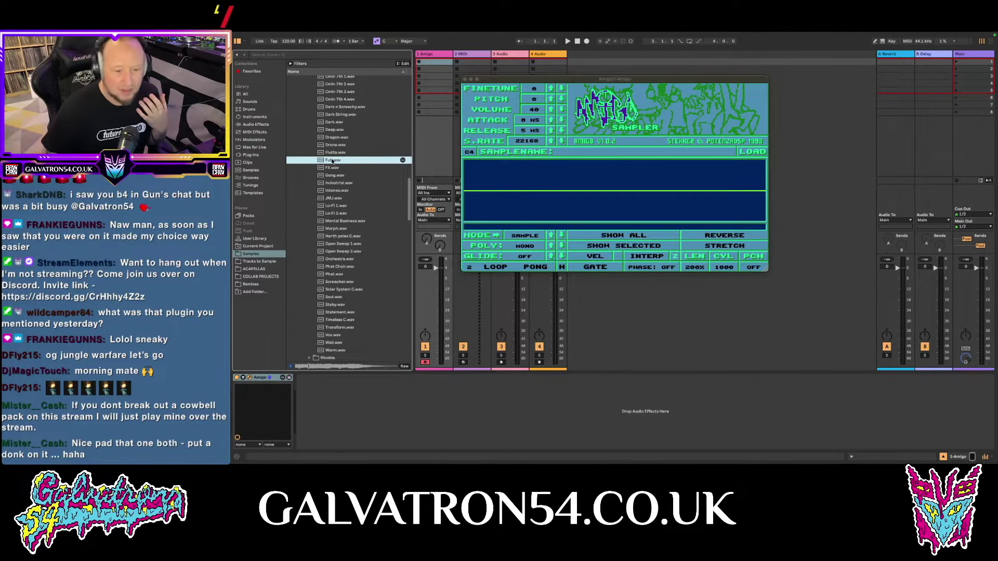
drag(328, 164, 623, 185)
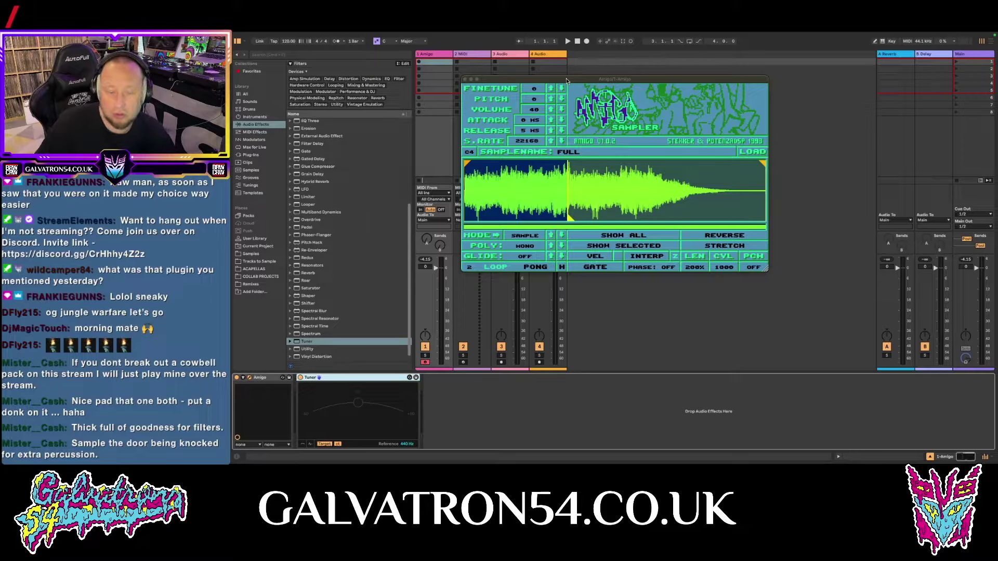
Step: Move the sampler window clear of the tracks and record a MIDI clip in the Amigo track's first slot
mouse_move(448, 32)
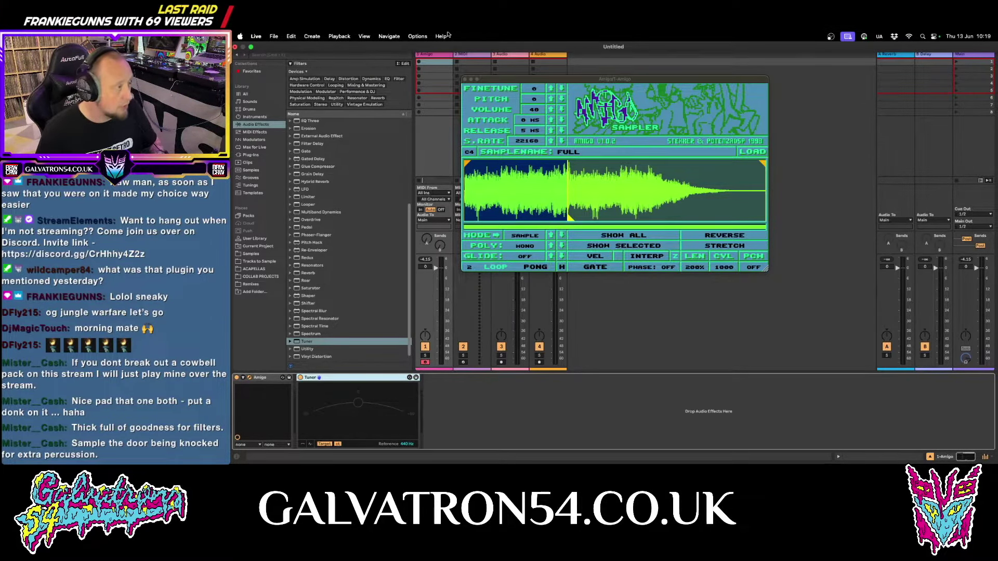
drag(536, 79, 690, 82)
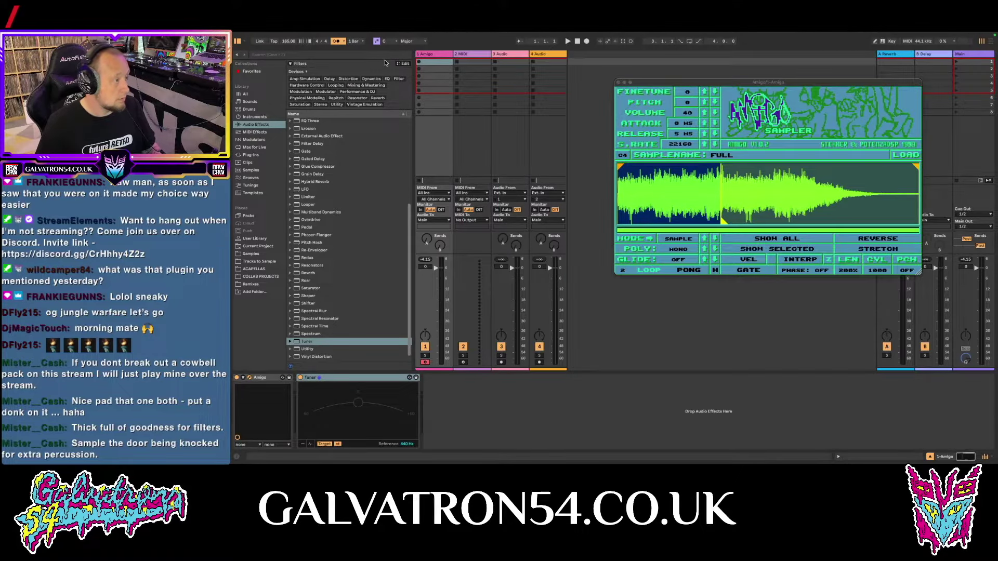
click(420, 63)
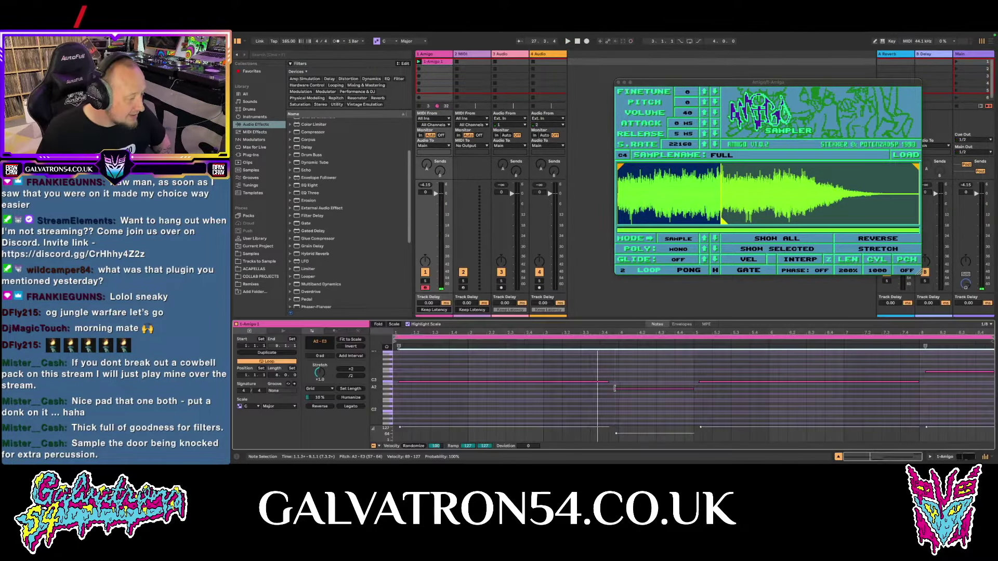
Step: Extend the first C3 note to meet the A2 note, and raise the A2 note's velocity to match the others
drag(615, 388, 610, 390)
click(628, 399)
click(620, 389)
drag(610, 384, 619, 384)
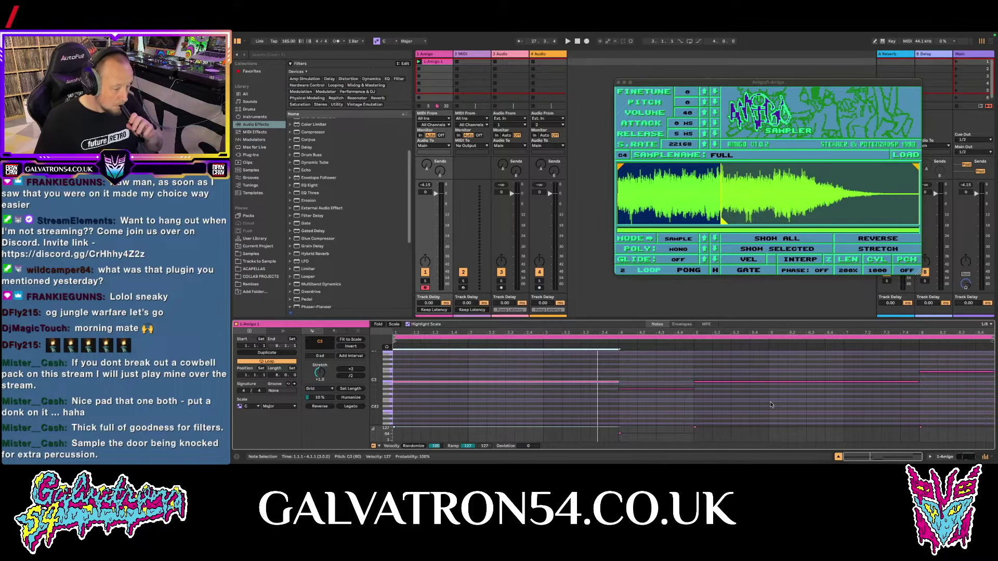
key(super+a)
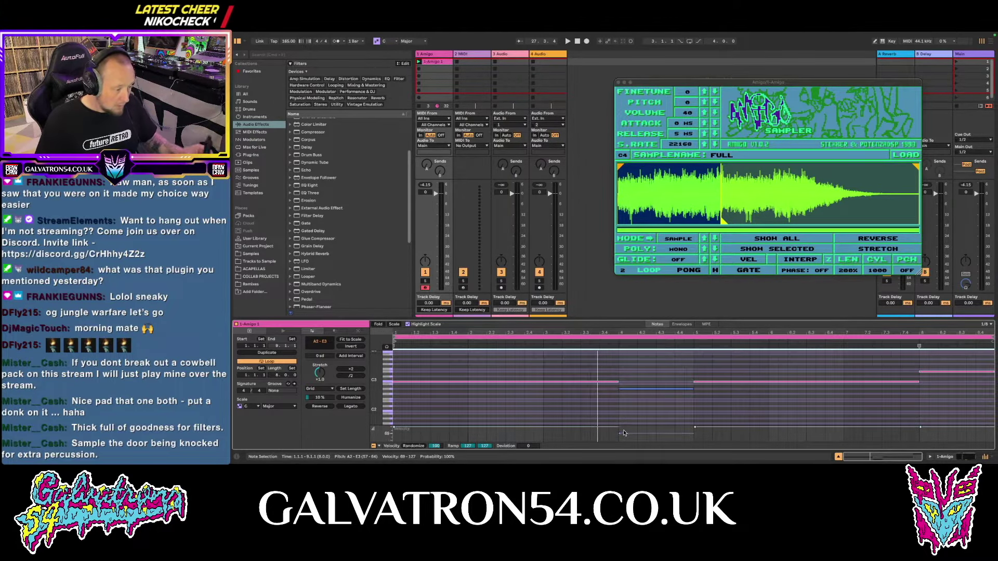
drag(619, 434, 620, 424)
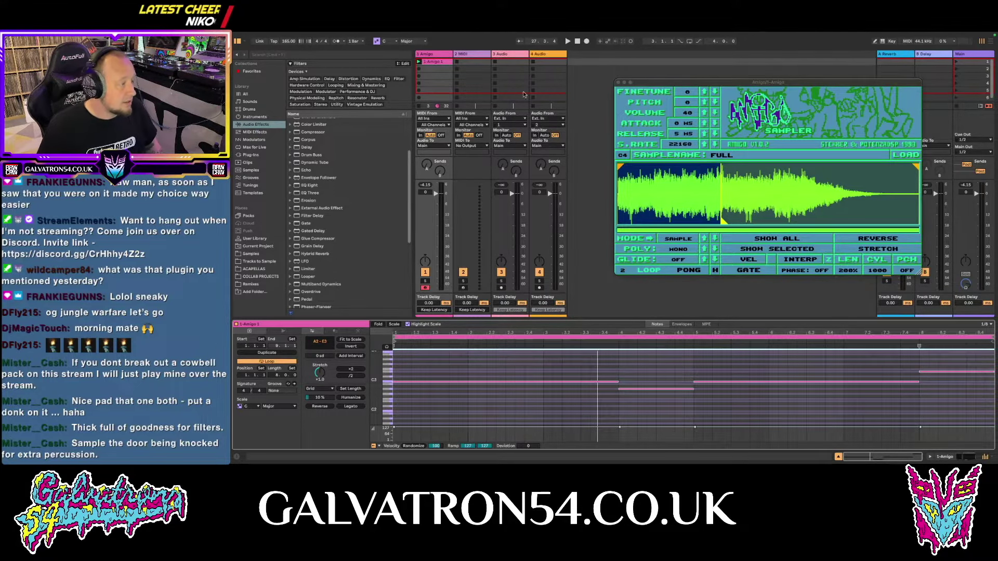
Step: Set the Amigo sampler's volume to 32 and play back the recorded clip
click(714, 114)
click(714, 113)
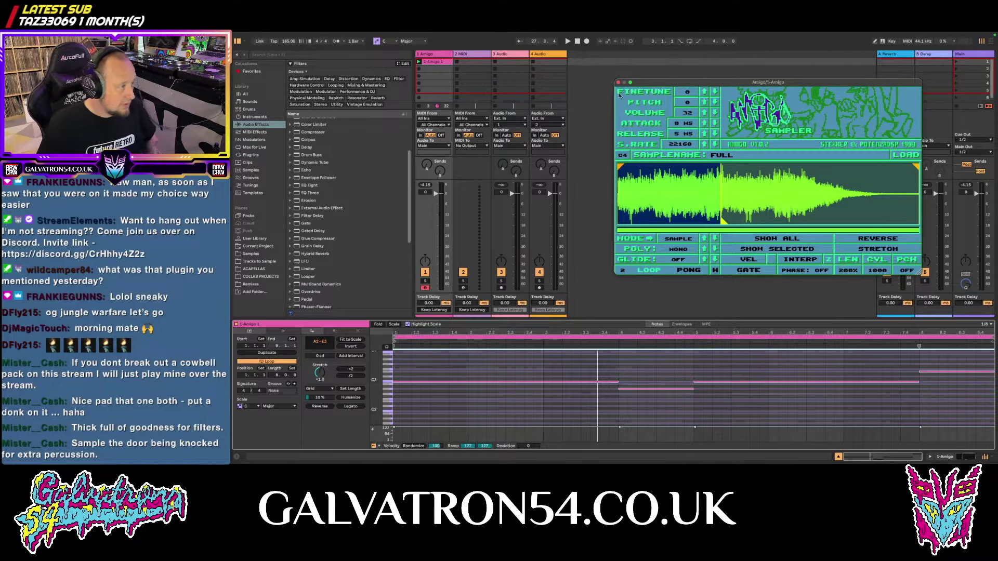
click(419, 62)
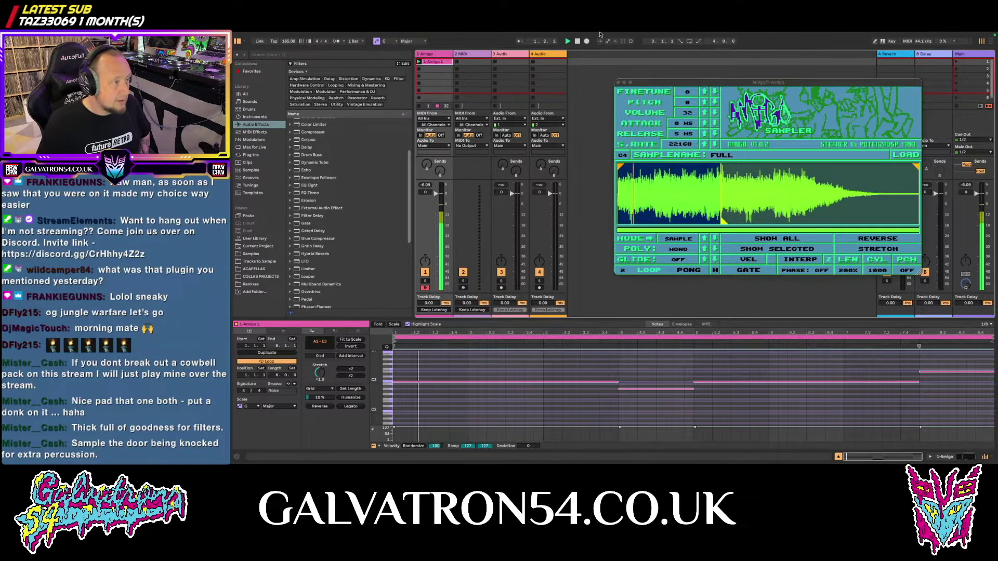
mouse_move(724, 83)
mouse_down()
mouse_move(618, 65)
mouse_move(777, 54)
mouse_move(717, 66)
mouse_up()
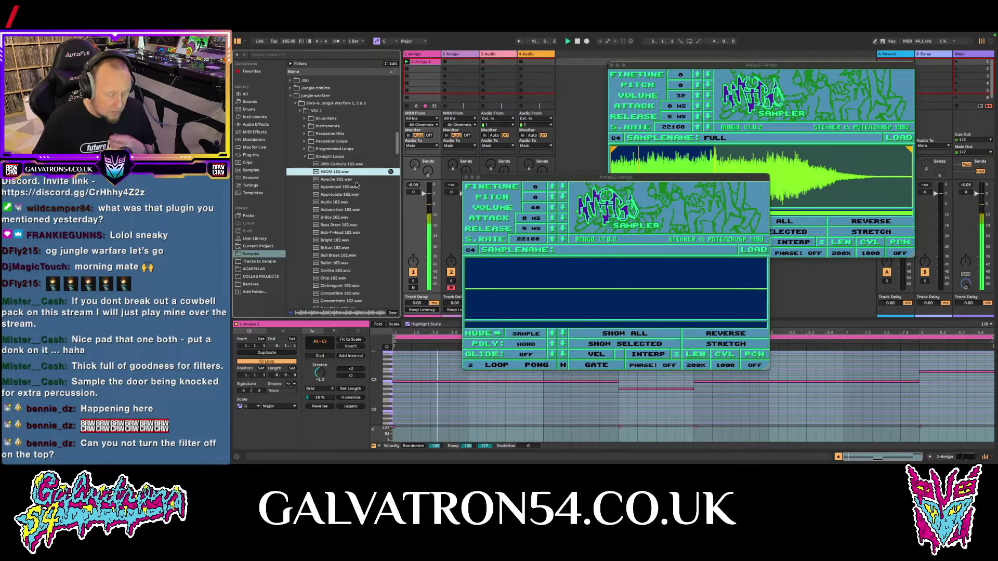
Step: Audition the drum breaks in the Straight Loops folder against the playing pad clip, starting from Apache 162.wav
click(356, 182)
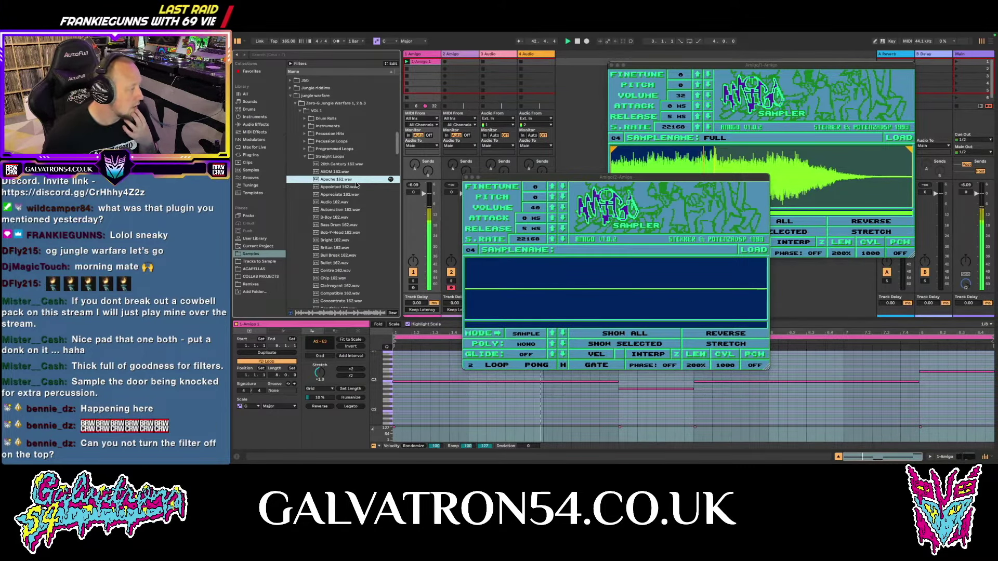
key(Down)
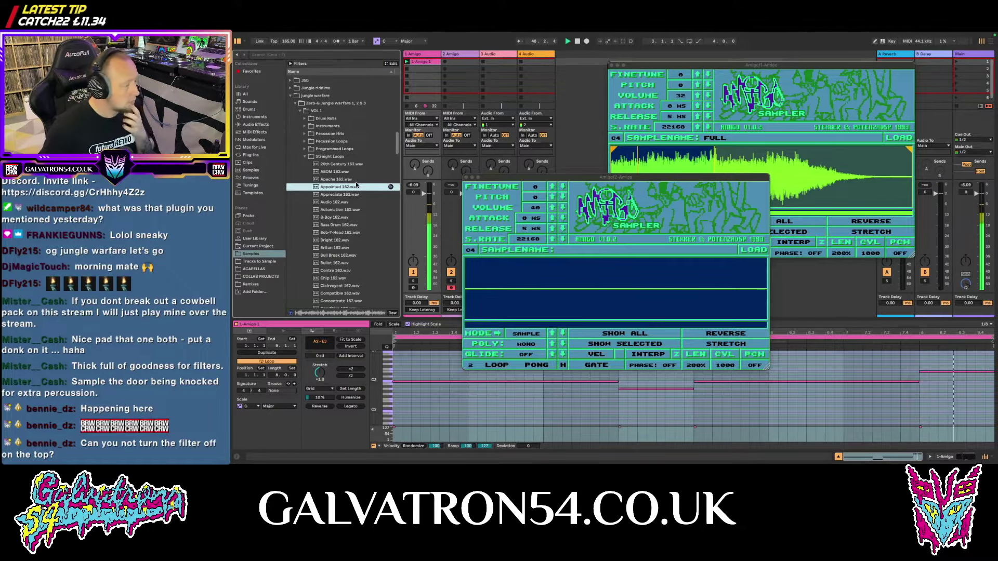
key(Down)
key(Down)
key(Down)
key(Down)
key(Down)
key(Down)
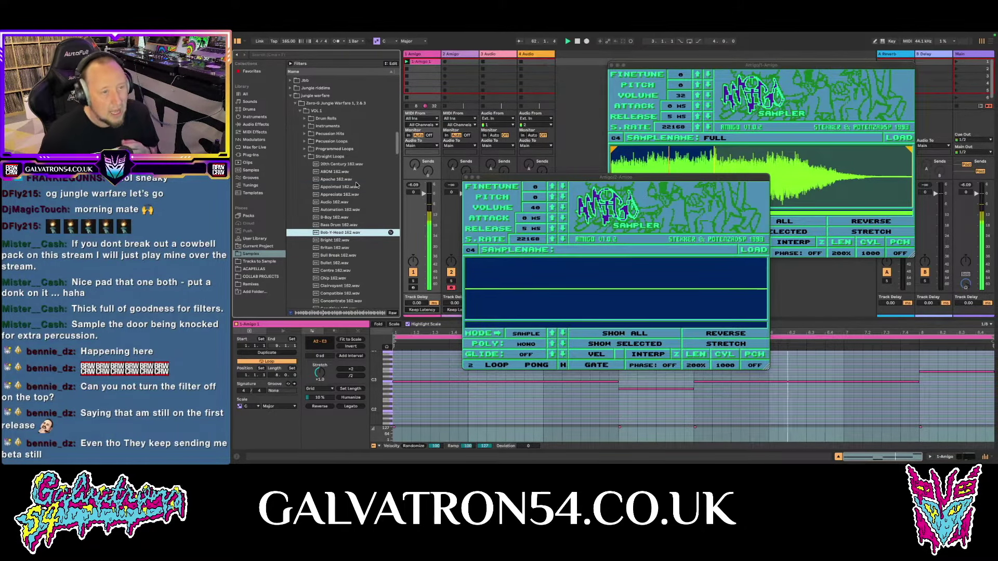
key(Down)
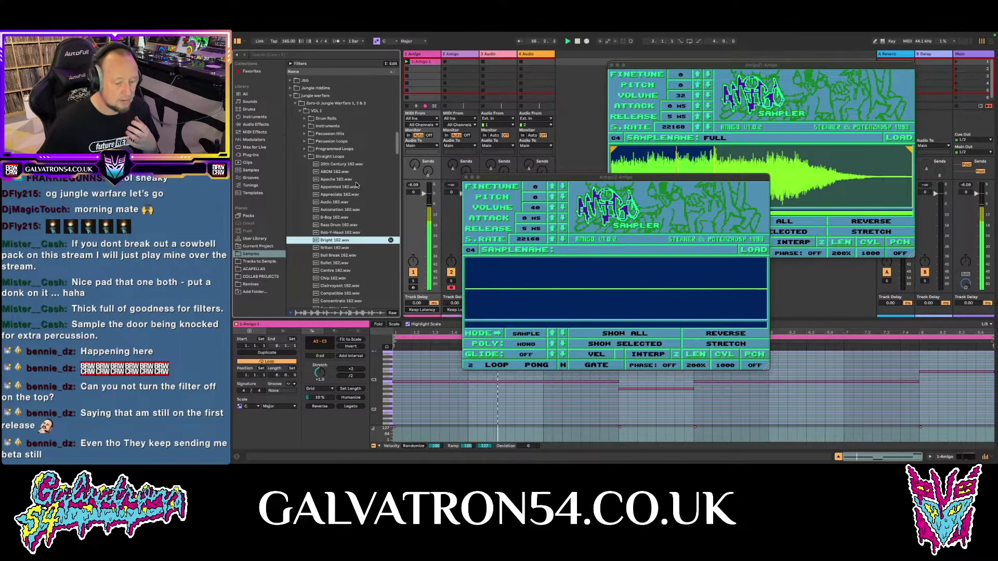
scroll(354, 193, down, 2)
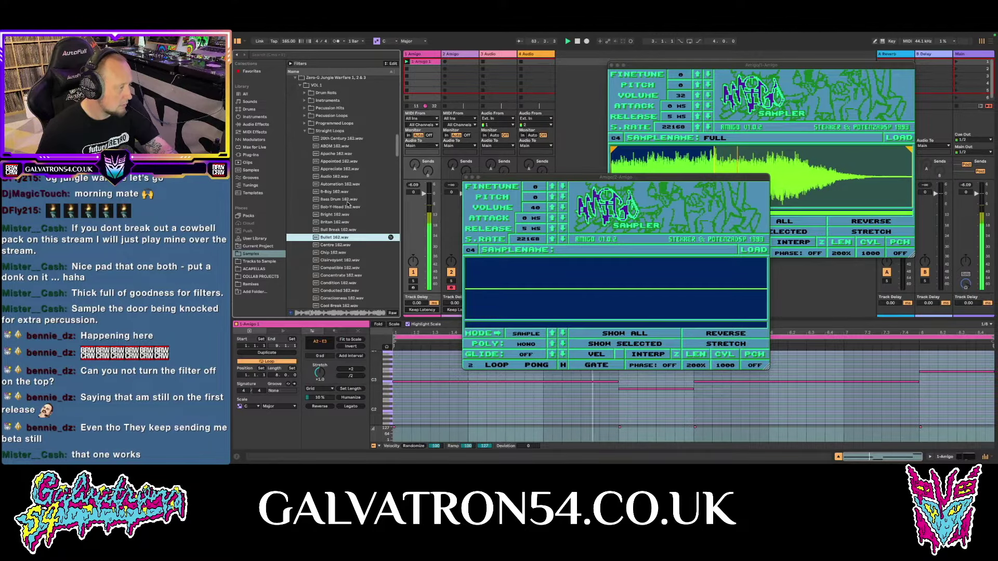
key(Down)
key(Down)
key(Down)
key(Down)
key(Down)
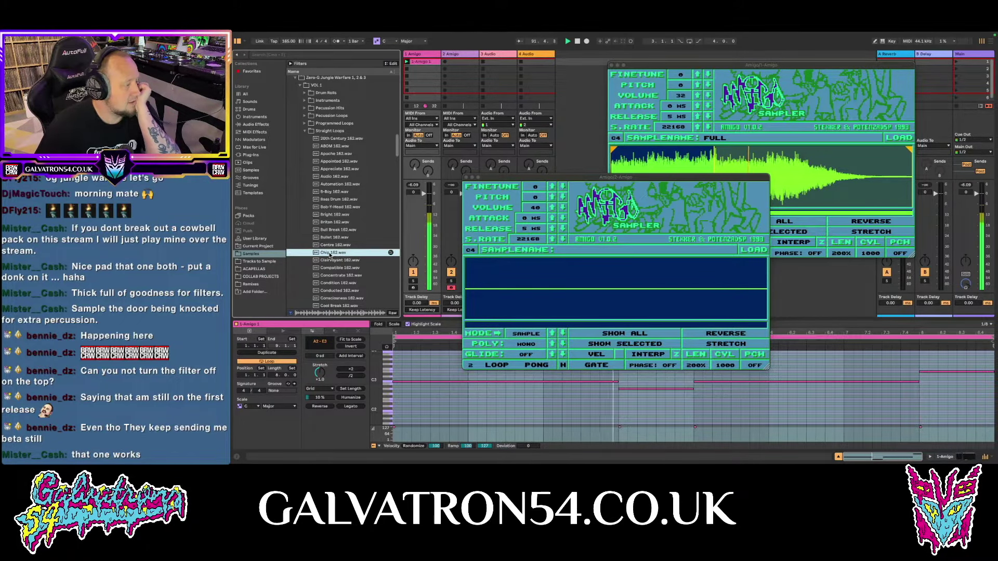
Step: Load Chip 162.wav into the second Amigo sampler and launch it as a clip in the first audio track's first slot
drag(330, 255, 587, 289)
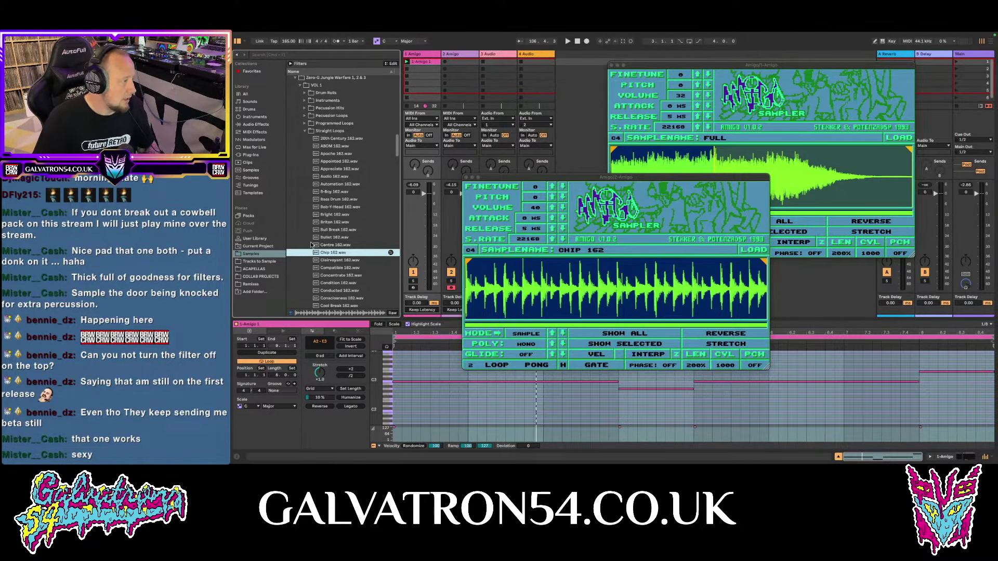
drag(330, 255, 502, 63)
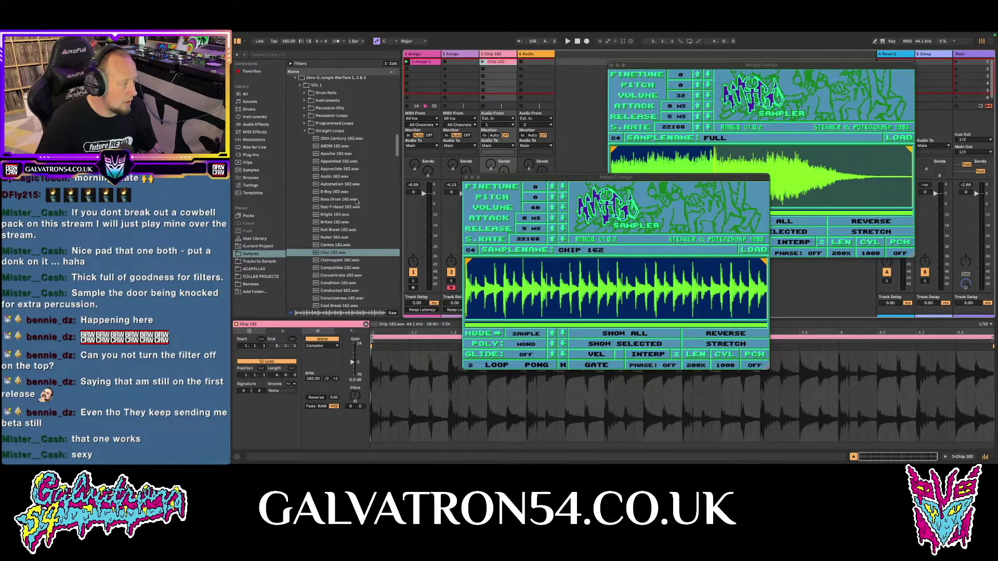
click(481, 61)
drag(554, 179, 714, 177)
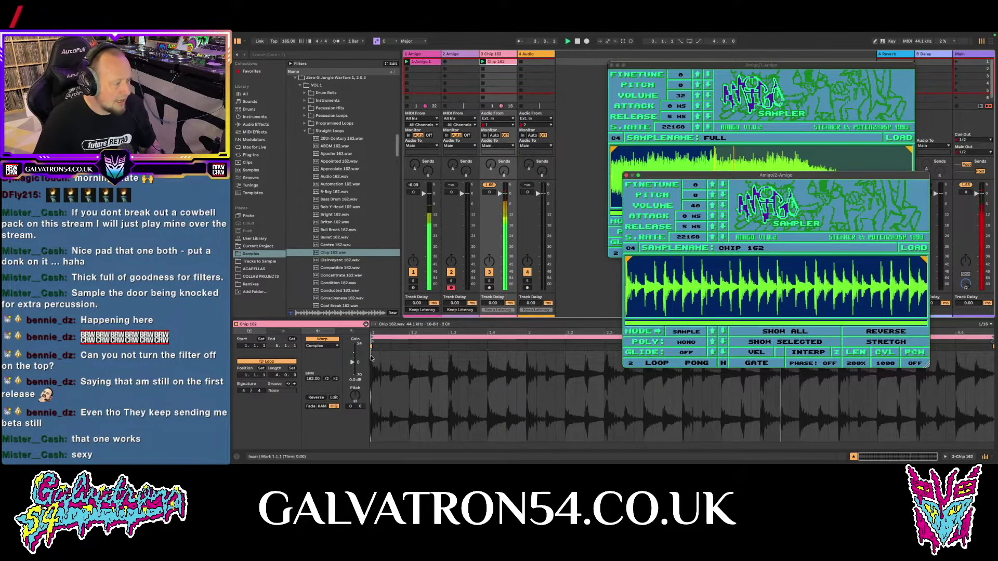
Step: Slightly lower the Chip 162 clip's gain and load Copta 162.wav into the second Amigo sampler
drag(353, 361, 354, 364)
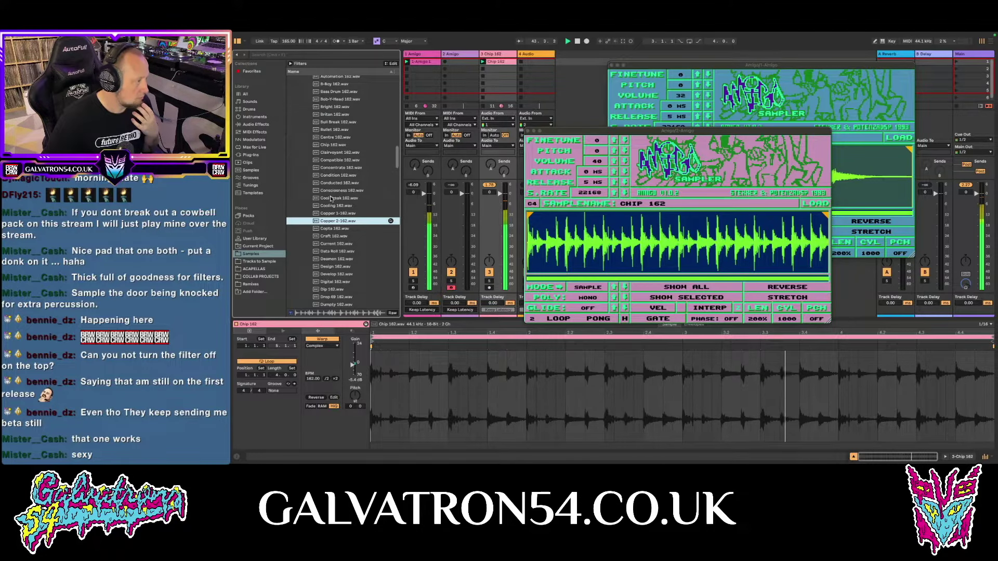
click(330, 228)
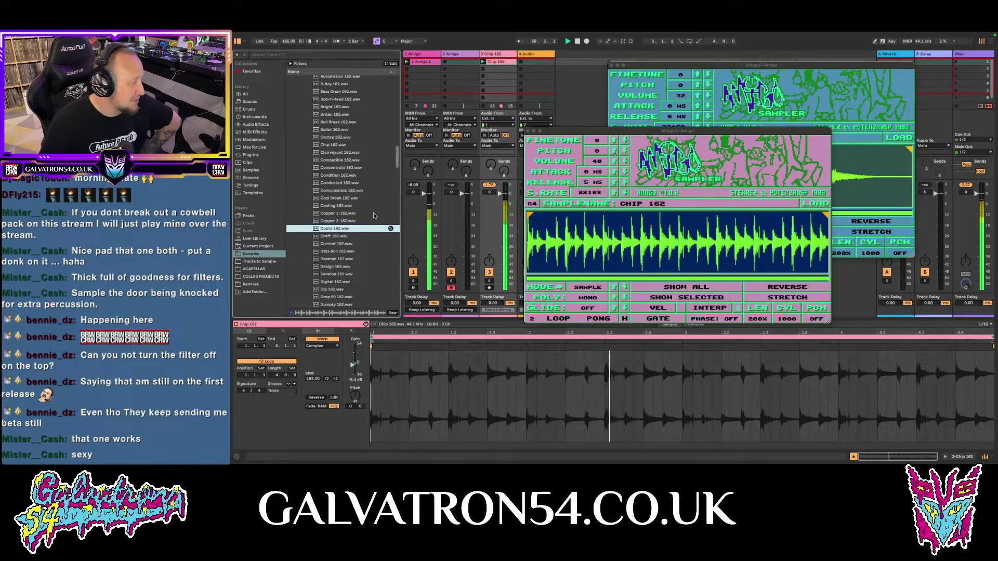
drag(321, 230, 618, 252)
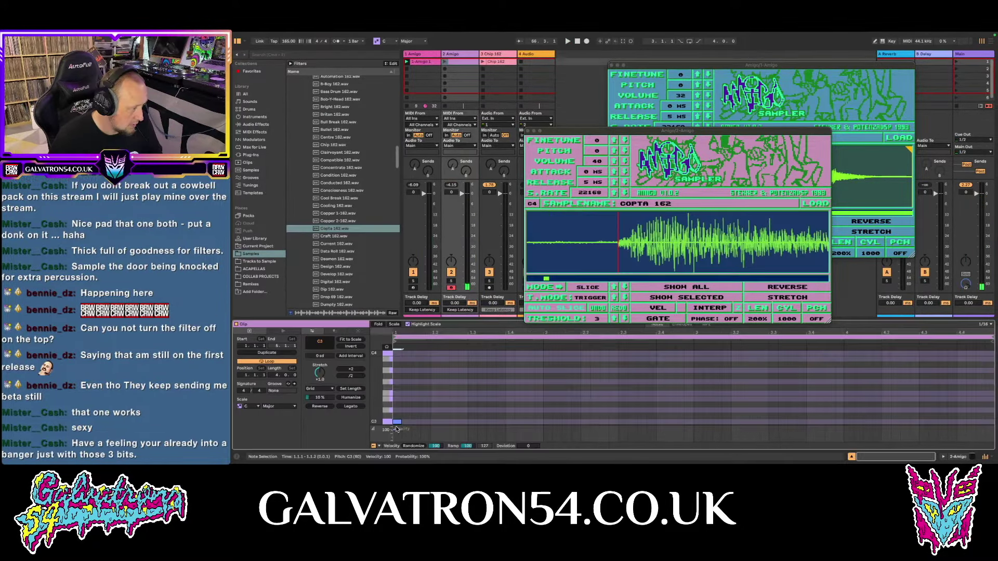
Step: Write a rising run of slice-triggering notes from C3 at velocity 127 in the second Amigo's clip and play it back
drag(393, 429, 407, 424)
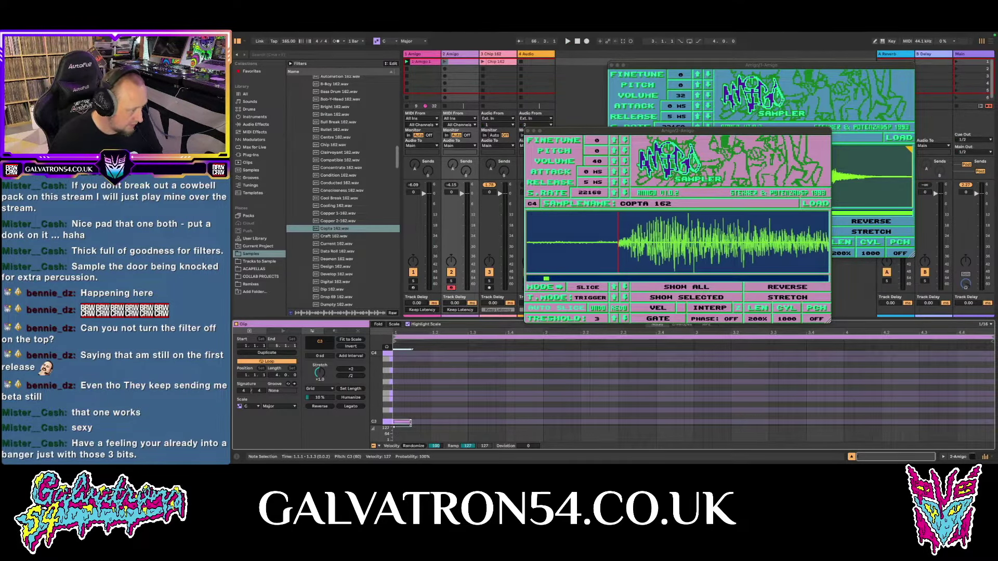
drag(414, 416, 425, 416)
drag(433, 411, 467, 410)
click(685, 287)
drag(470, 405, 480, 405)
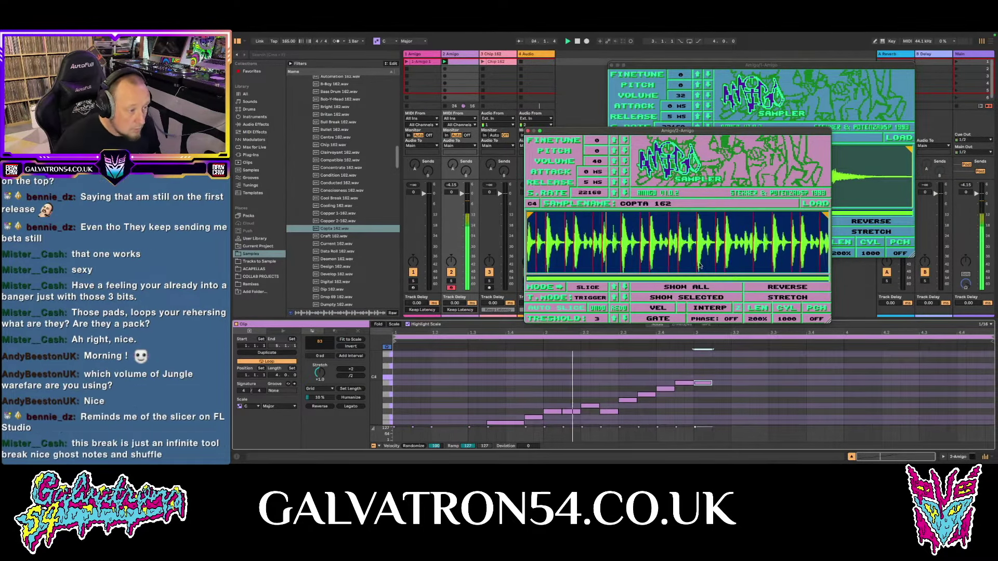
drag(675, 131, 513, 86)
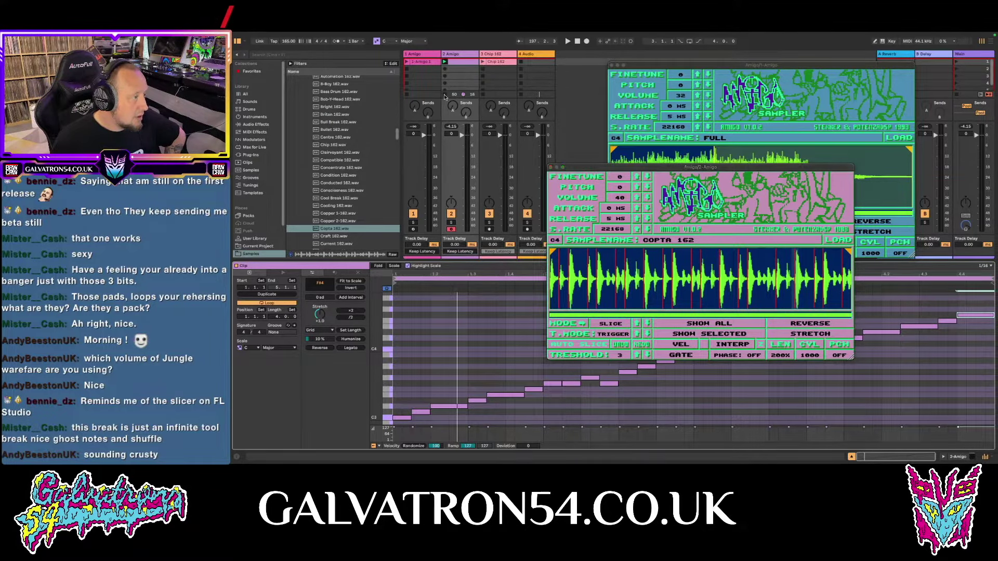
key(space)
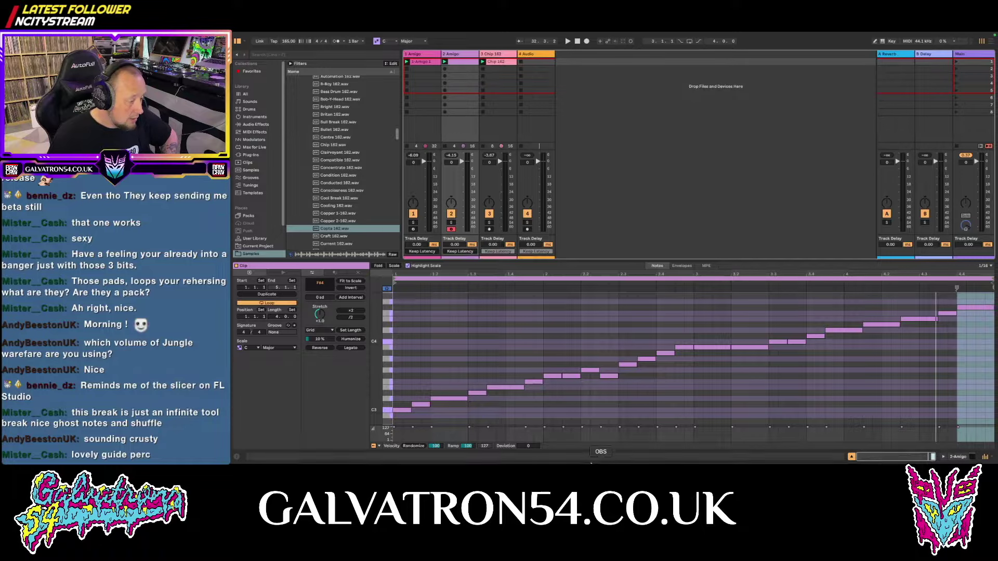
Step: Audition the samples in VOL 1's Instruments > Basses folder, starting from 808 Bass.wav
scroll(348, 149, up, 5)
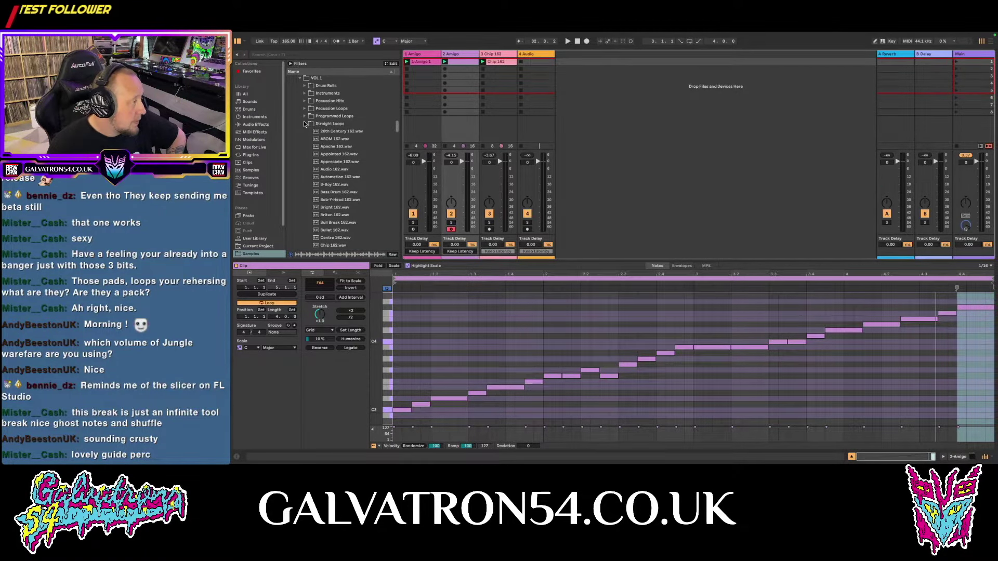
click(304, 124)
scroll(305, 124, up, 1)
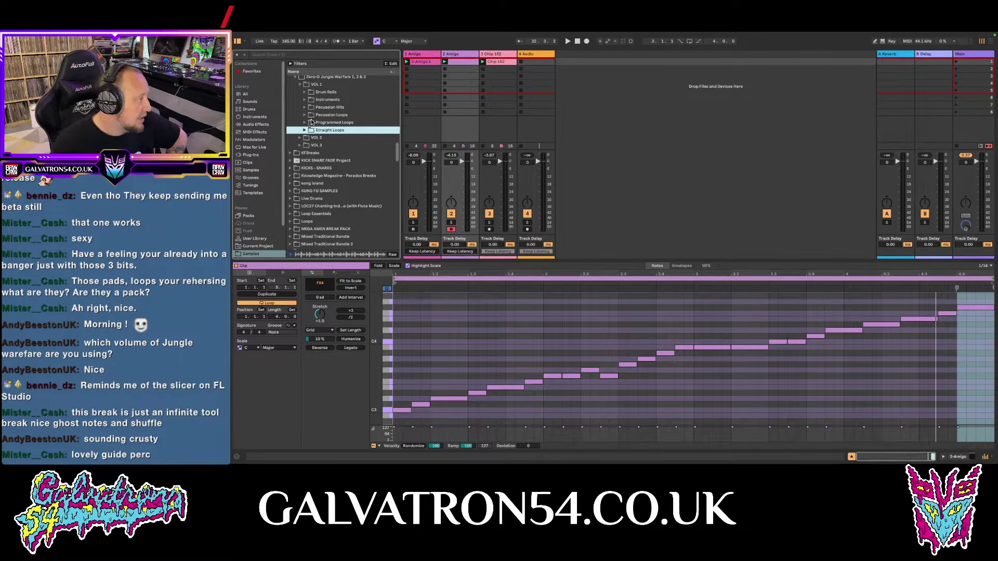
click(304, 100)
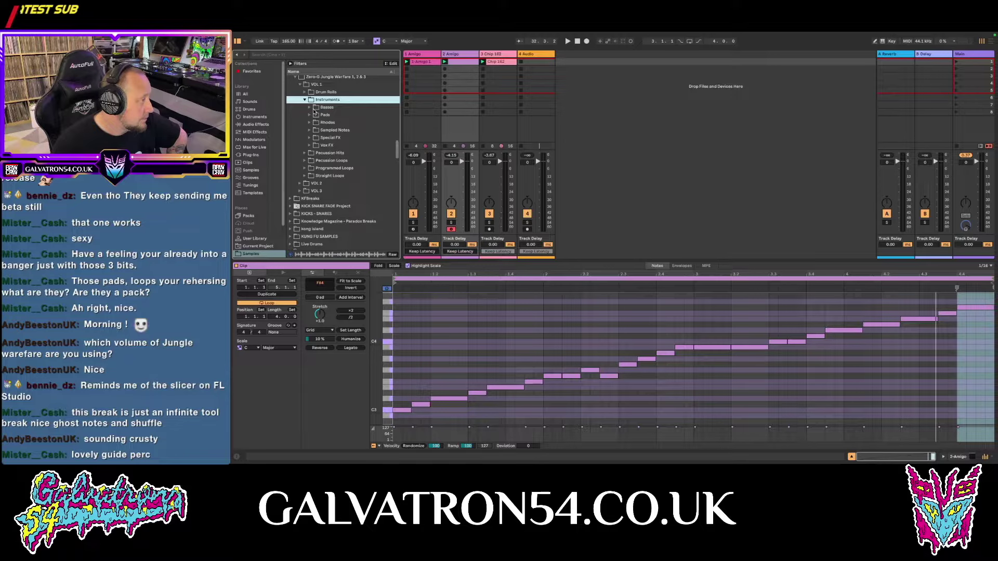
click(310, 107)
click(321, 115)
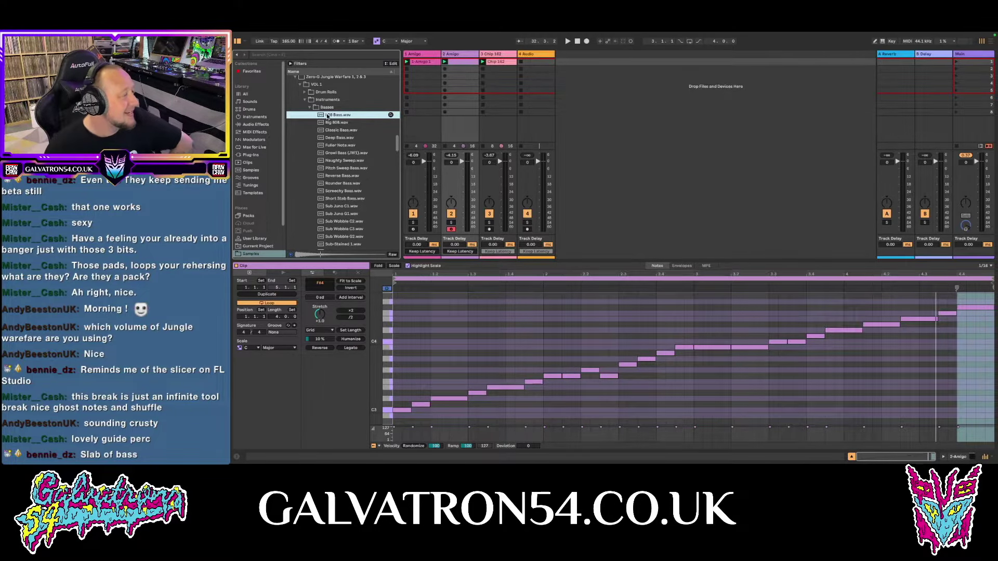
key(Down)
key(Down)
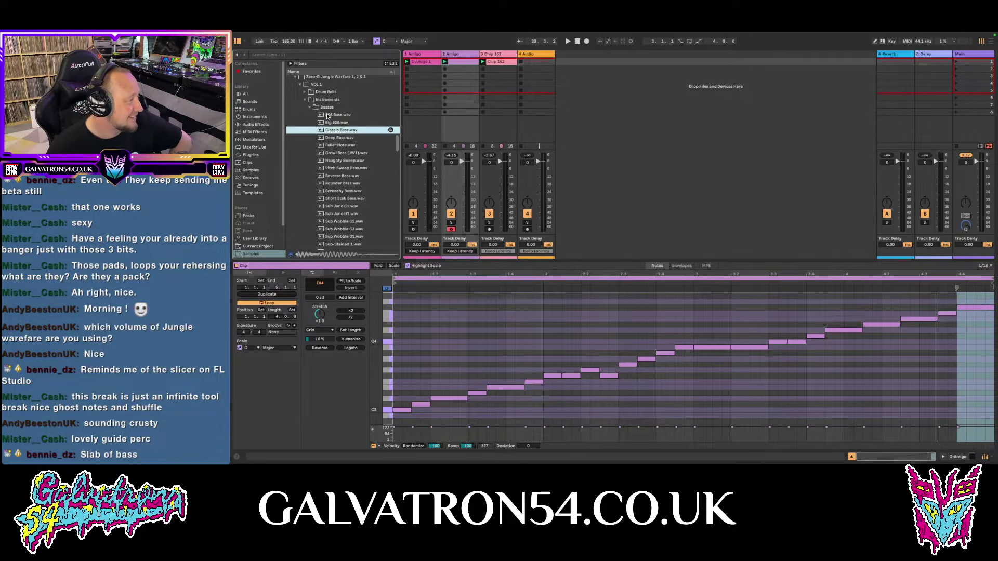
key(Down)
key(Down)
key(Down)
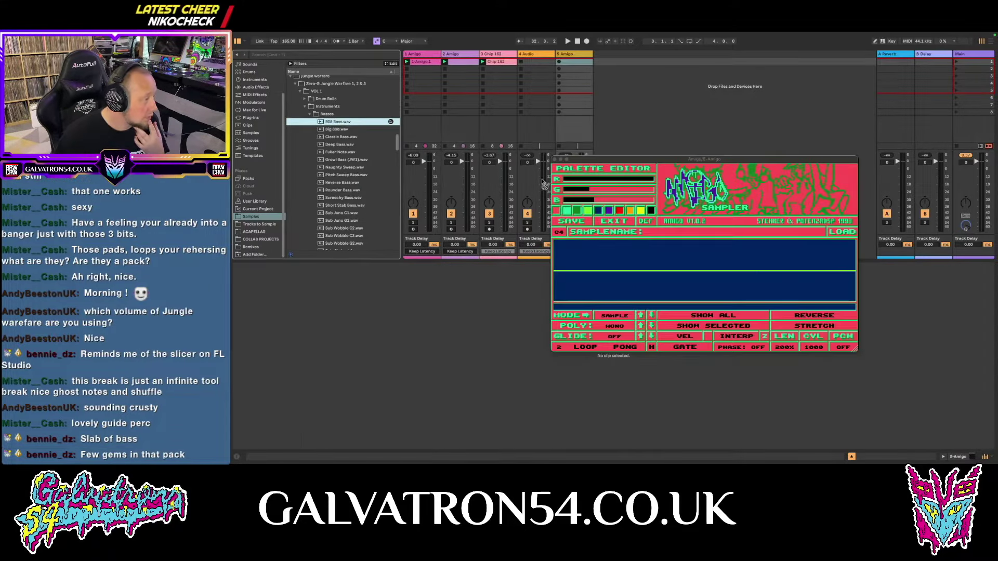
Step: Load 808 Bass.wav into the Amigo sampler on track 5 and record a bass clip in its first slot
drag(544, 184, 718, 278)
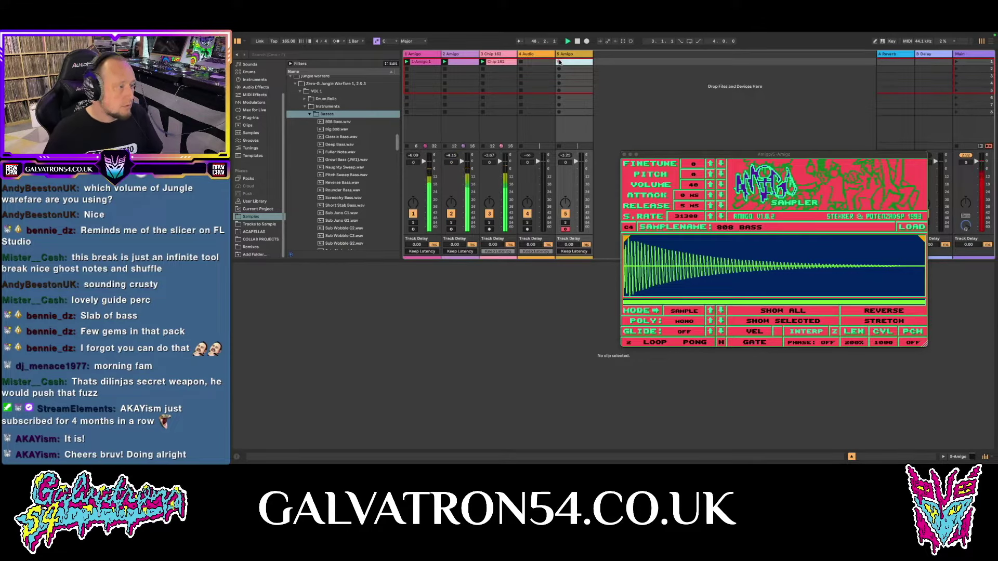
double_click(559, 62)
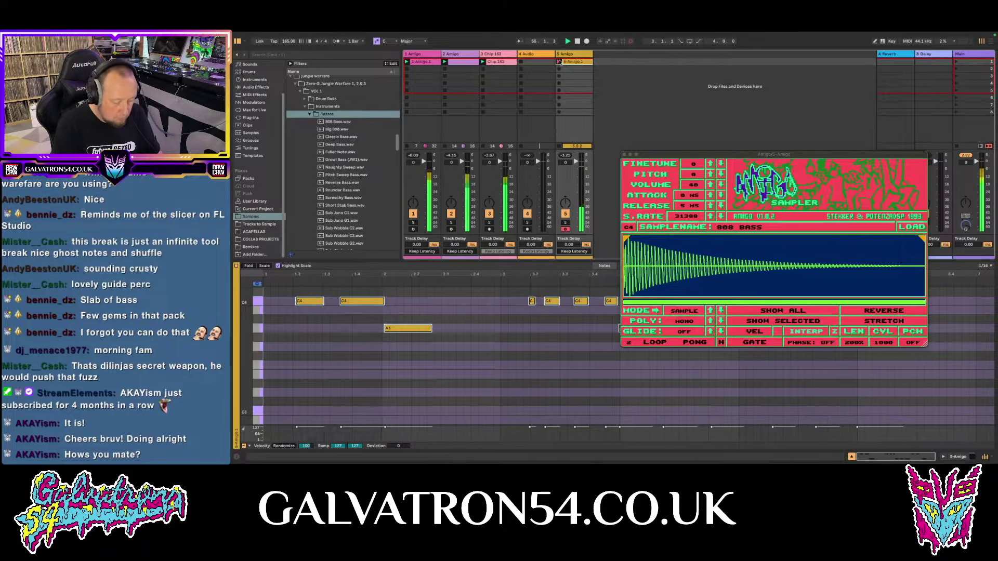
click(559, 62)
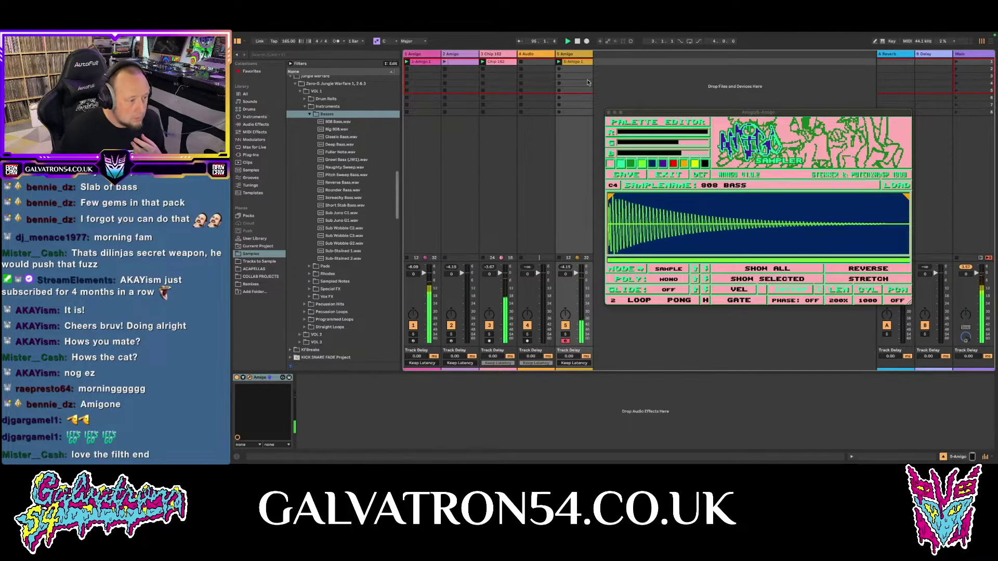
Step: Transpose all notes of the recorded bass clip on track 5 down one octave
double_click(575, 61)
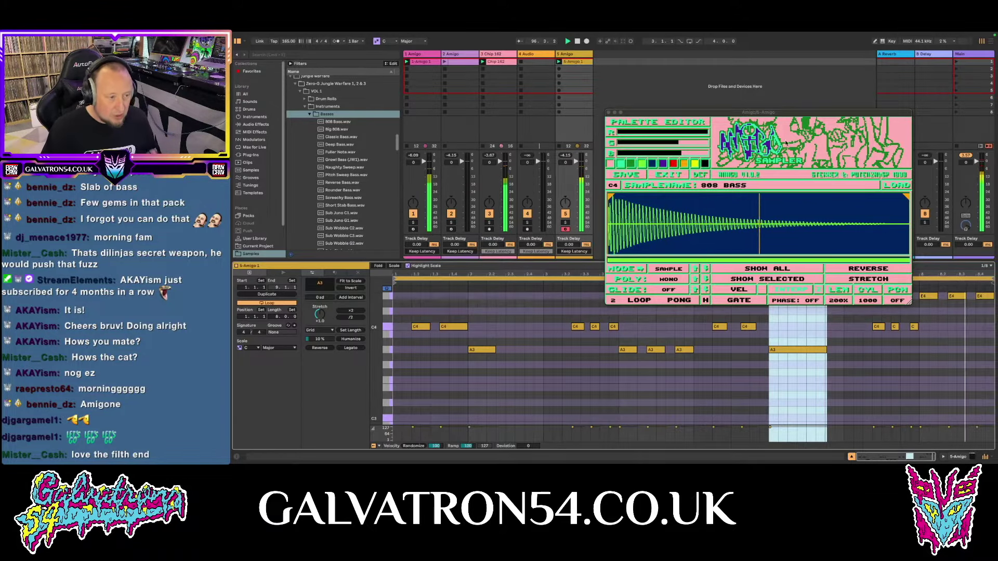
drag(790, 114, 792, 56)
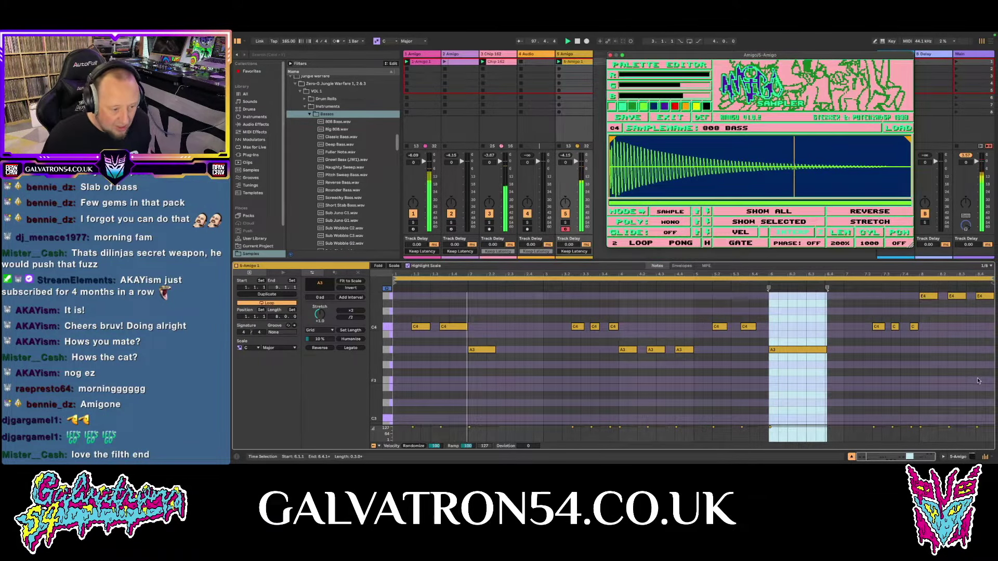
drag(990, 398, 395, 241)
key(shift+Down)
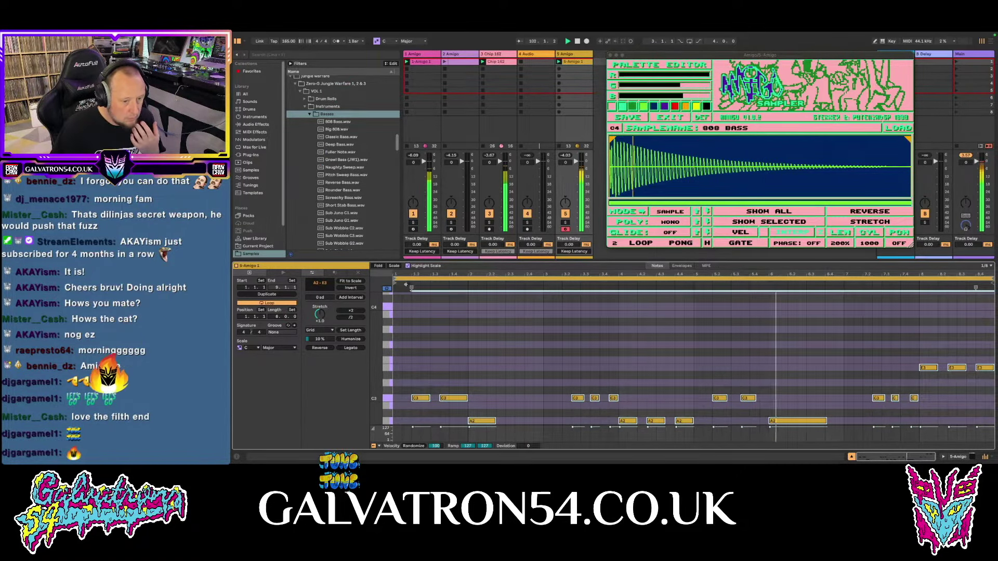
mouse_move(580, 462)
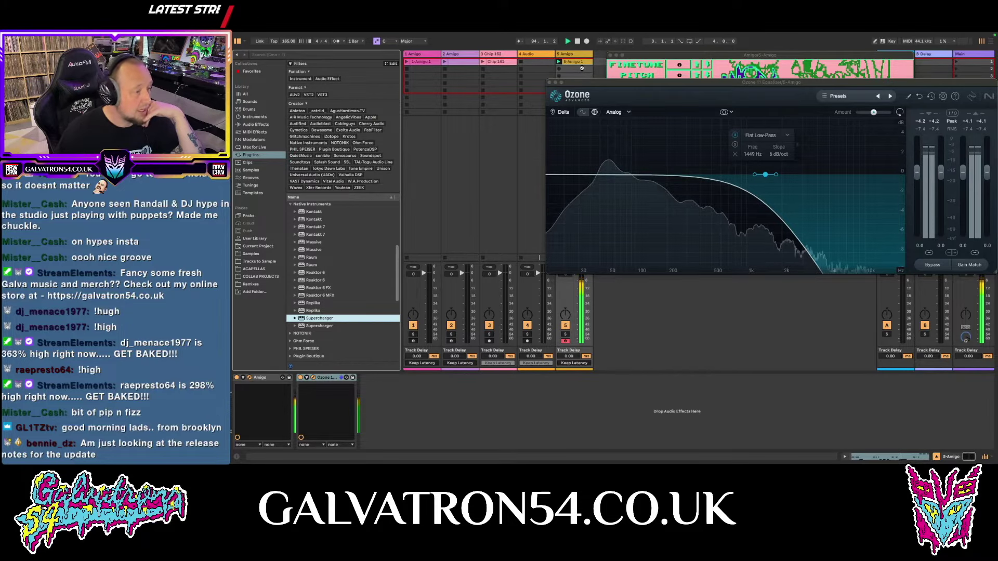
Step: Turn on Dirt in the bass track's Supercharger and adjust its compression amount
drag(706, 85, 696, 296)
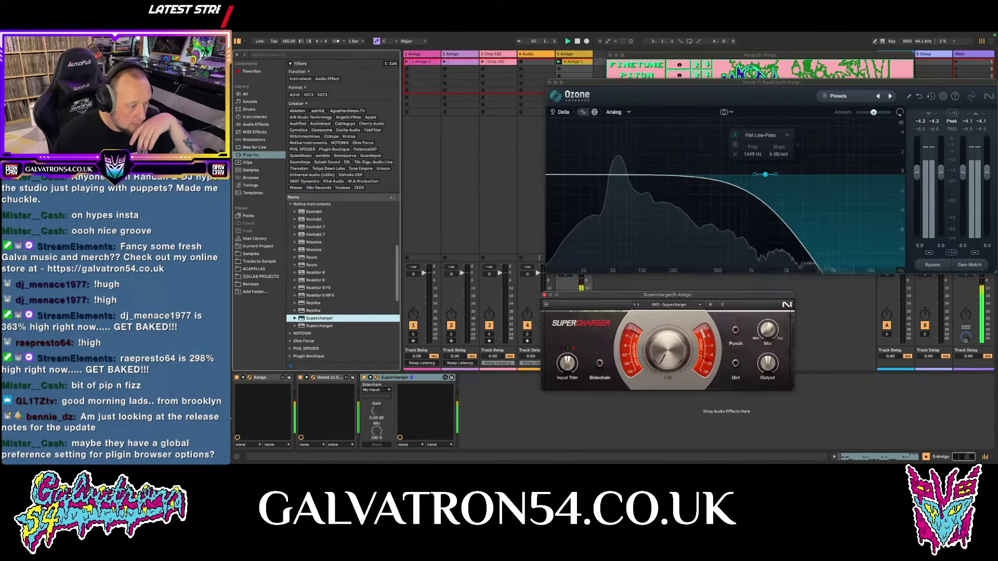
click(735, 363)
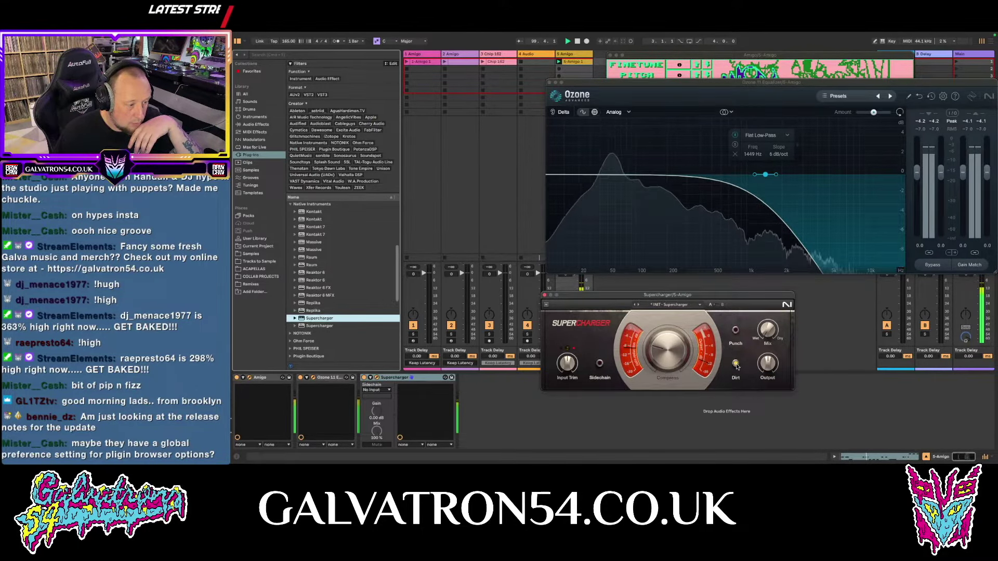
drag(668, 351, 663, 344)
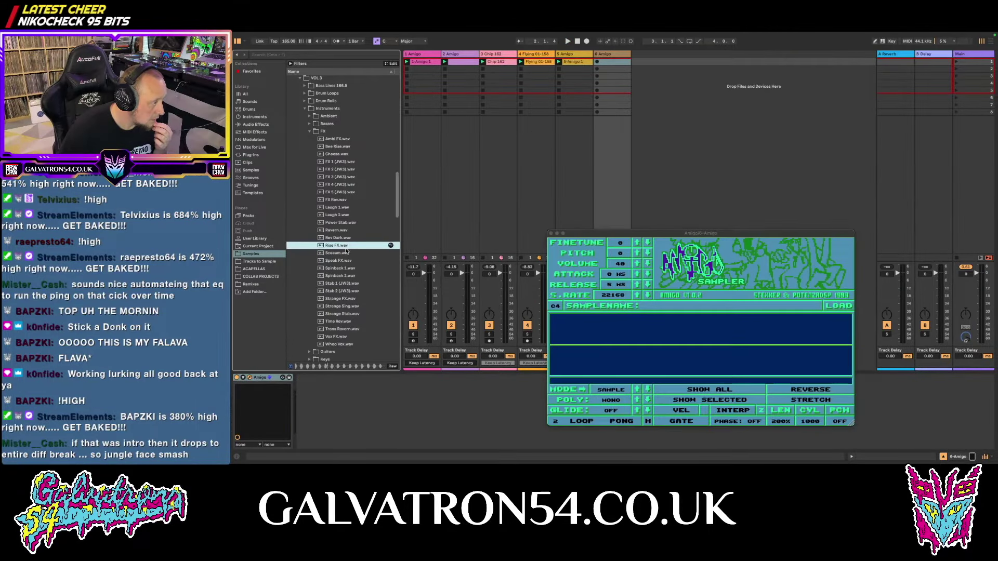
Step: Audition the effects in VOL 3's Instruments > FX folder, including Vox FX.wav, Spinback 1.wav and Time Rev.wav
click(335, 237)
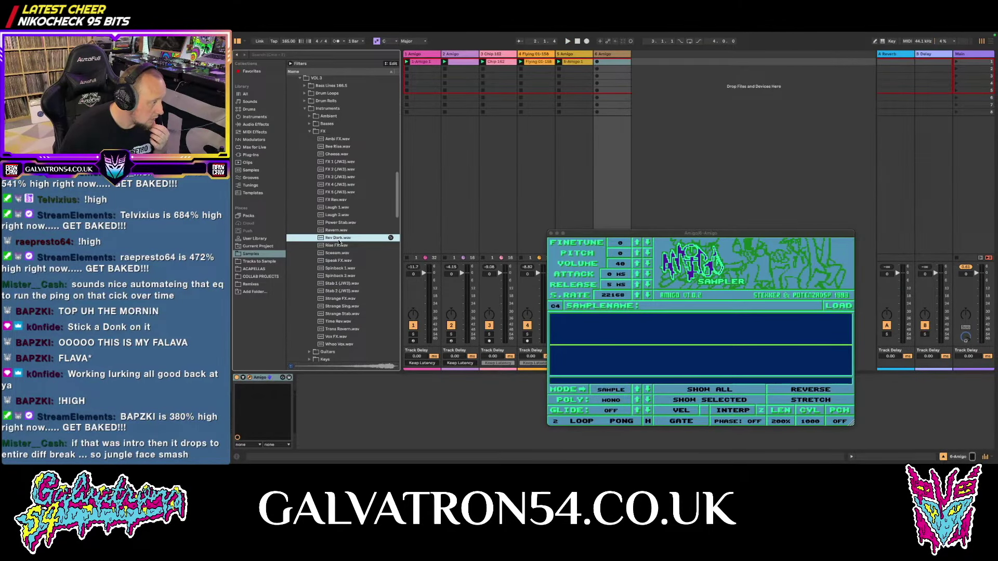
click(336, 321)
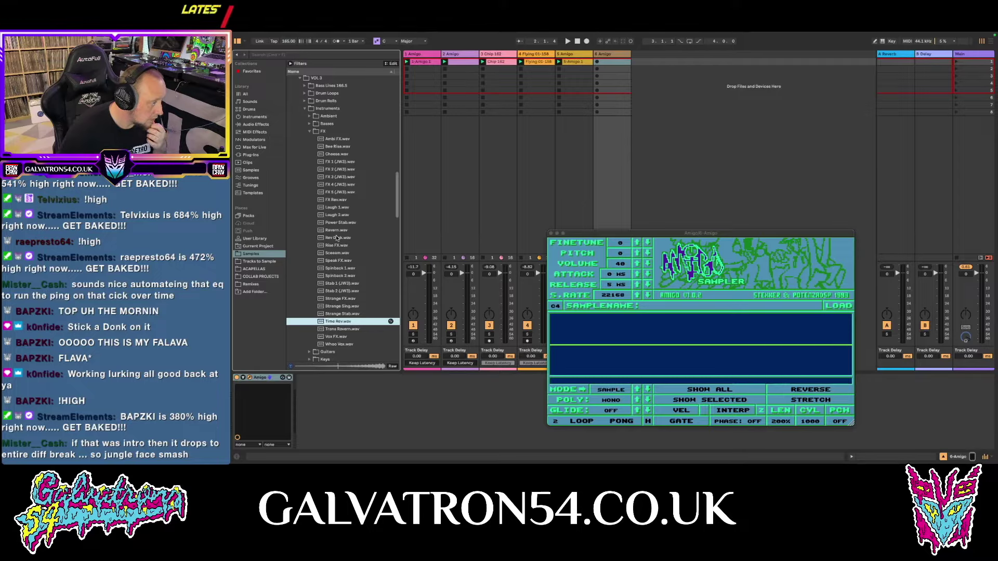
click(324, 330)
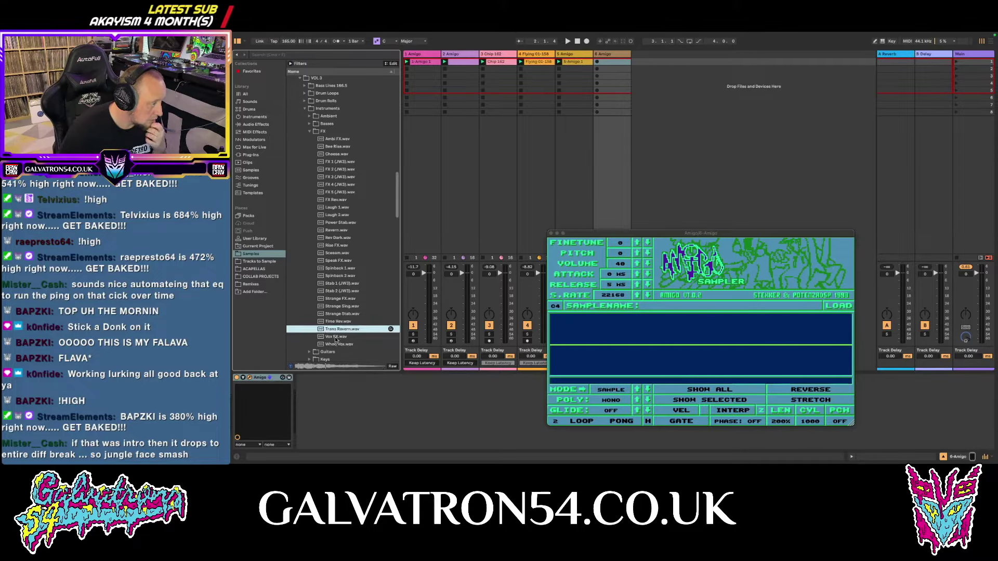
click(336, 338)
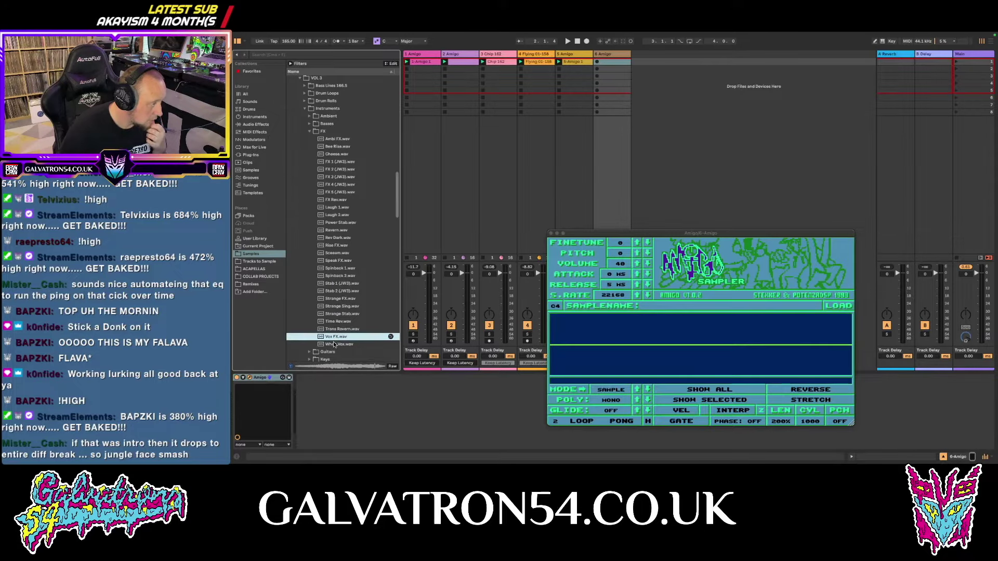
click(334, 344)
click(341, 262)
click(340, 268)
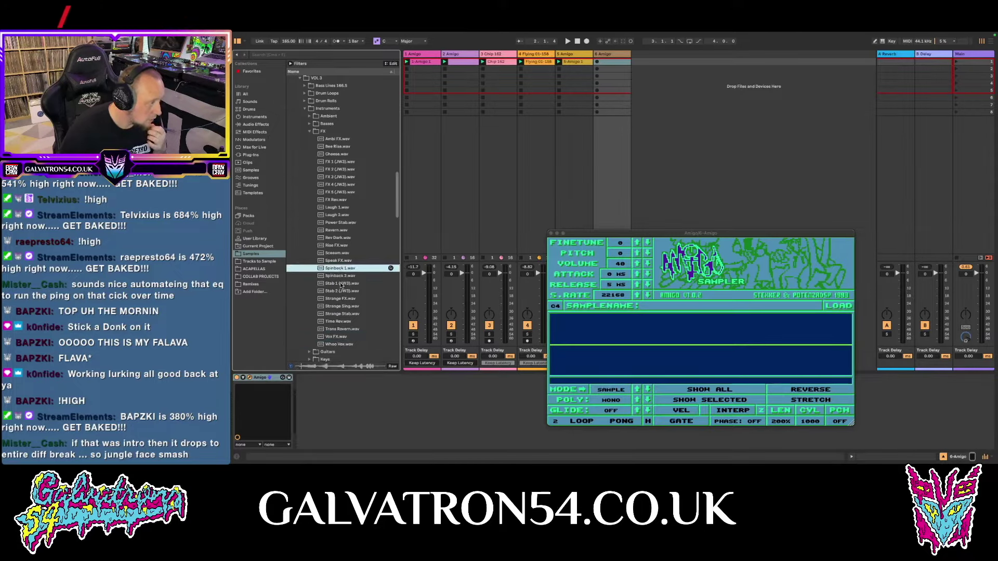
click(338, 321)
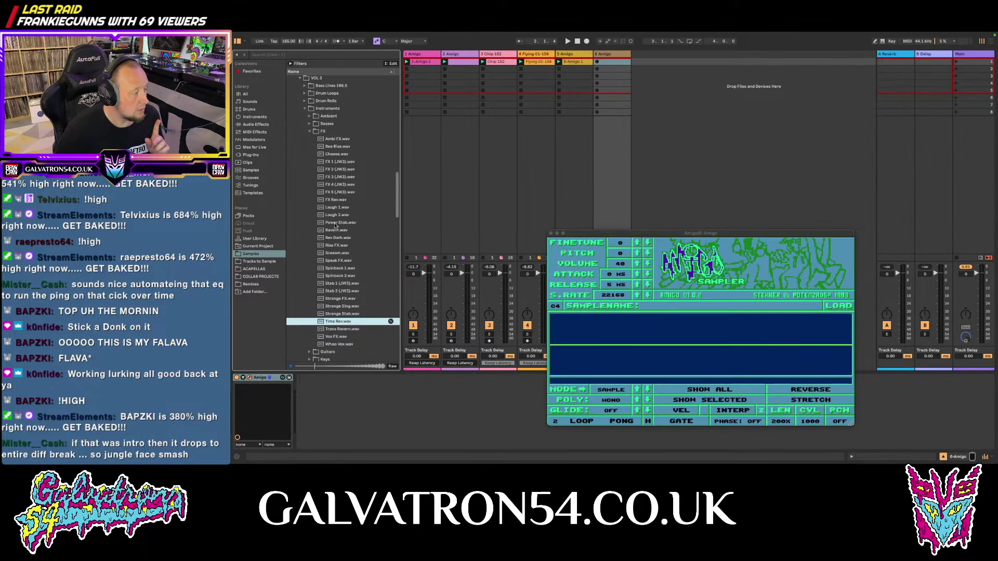
Step: Place Time Rev.wav in the second slot of a new audio track and play it with the other clips
drag(338, 321, 650, 69)
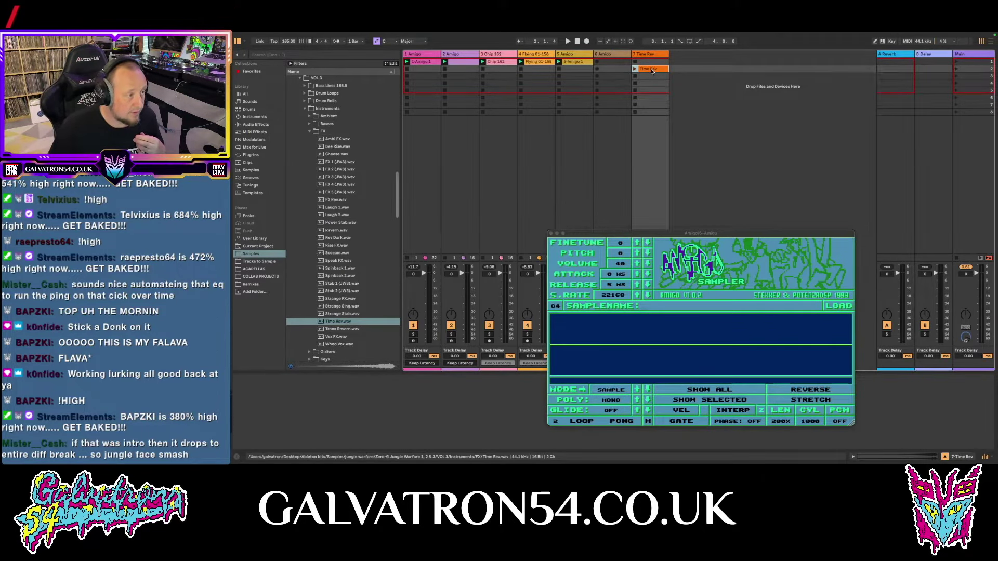
drag(641, 234, 783, 106)
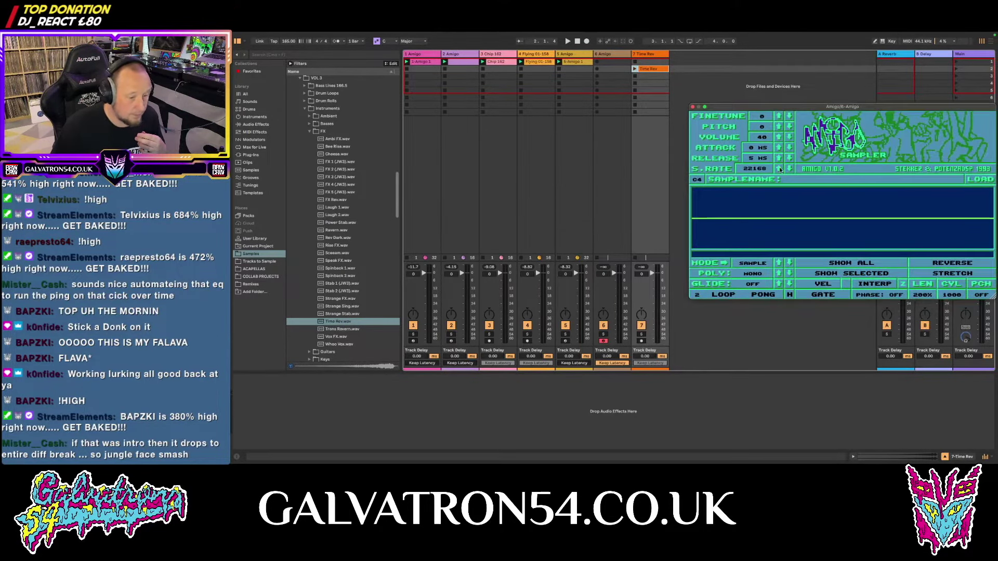
click(943, 455)
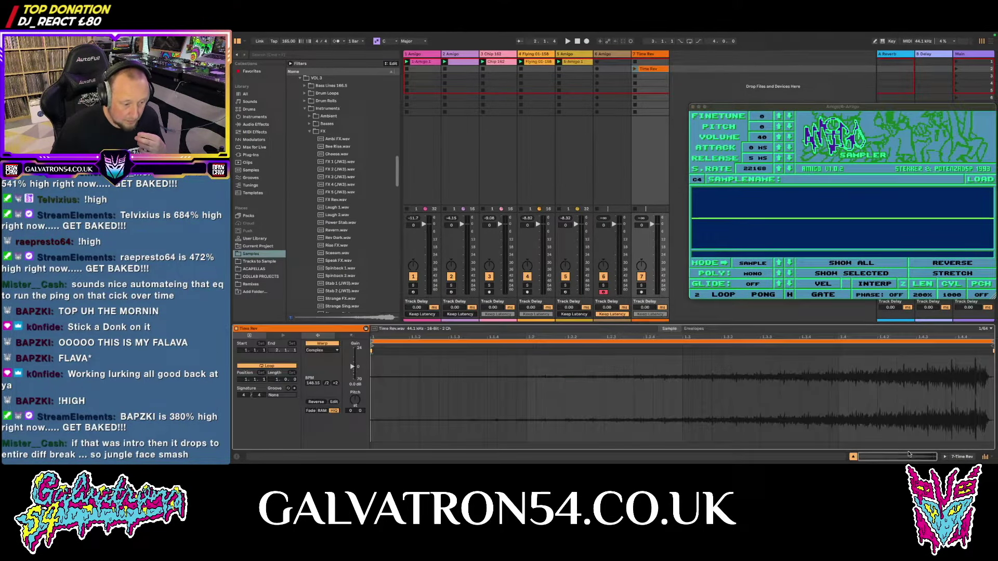
click(634, 69)
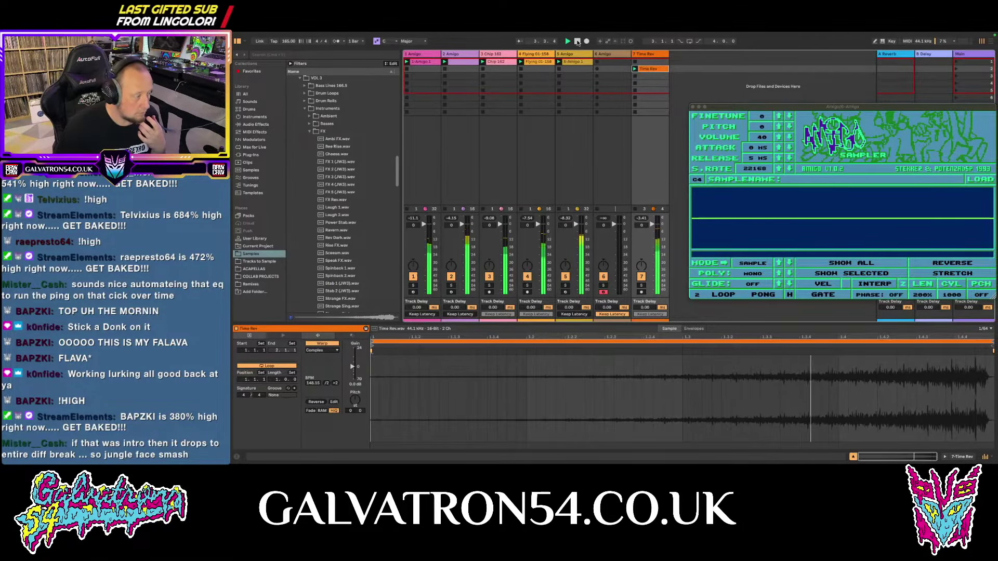
click(577, 42)
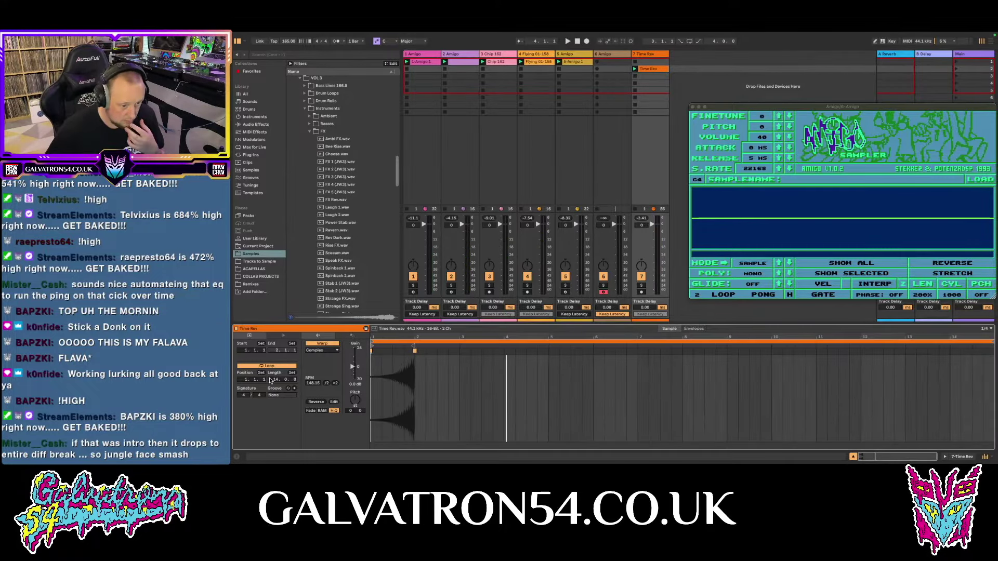
Step: Move the end warp marker of the Time Rev clip to bar 17
drag(414, 351, 946, 350)
scroll(961, 351, up, 10)
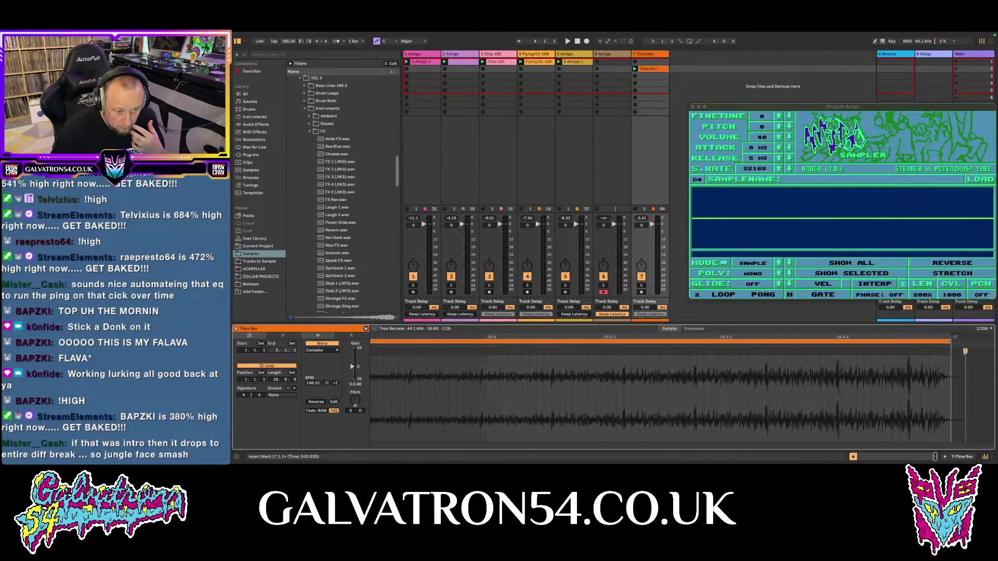
scroll(964, 351, down, 5)
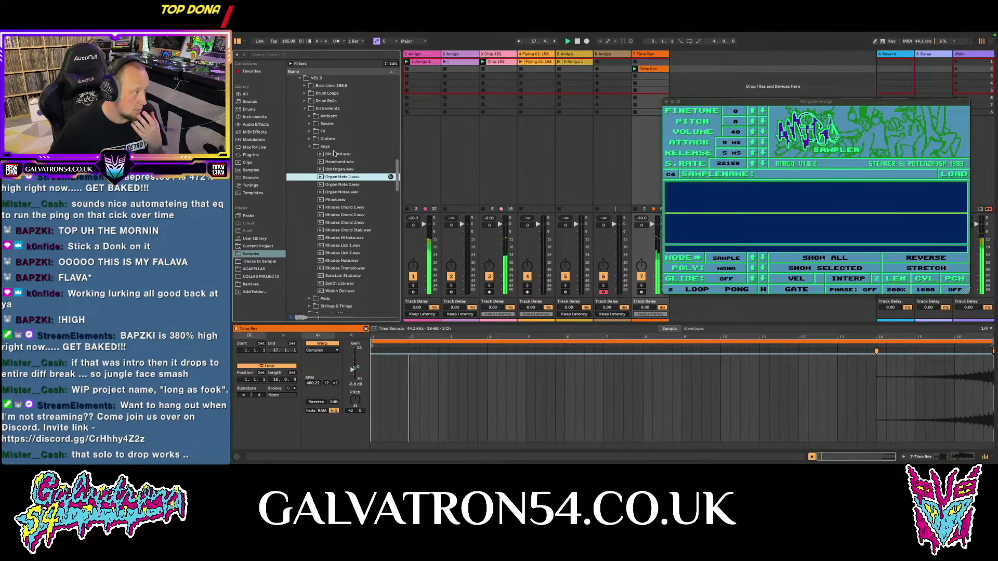
Step: Audition the organ and Rhodes samples in VOL 3's Keys folder and load Rhodes Chord 2.wav into track 6's Amigo
key(Down)
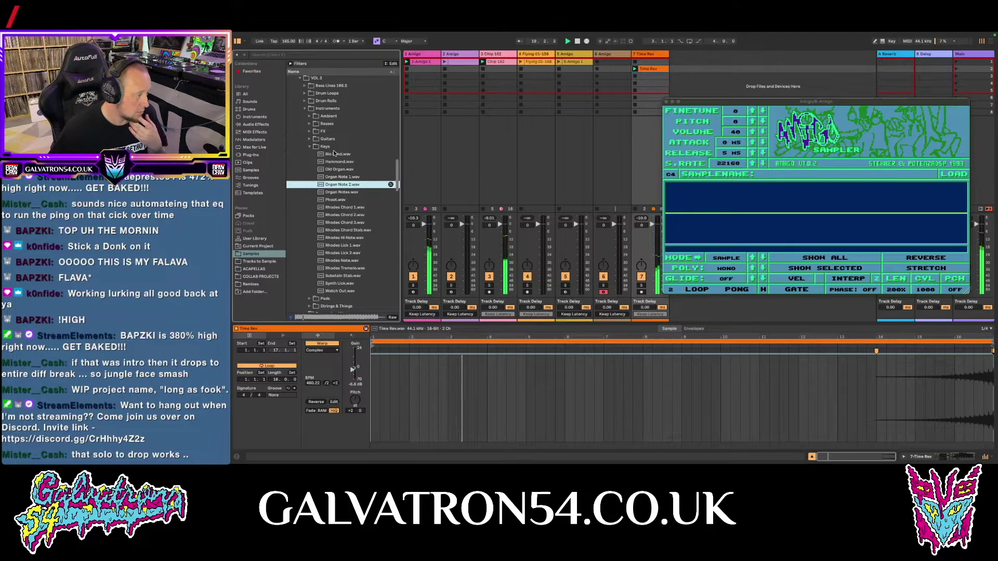
key(Down)
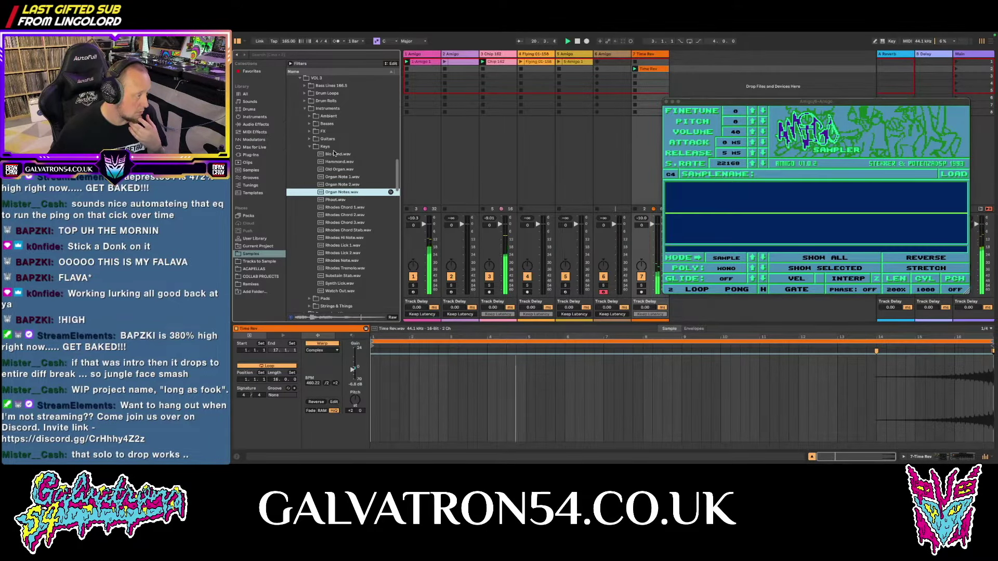
key(Down)
key(Down)
key(Down)
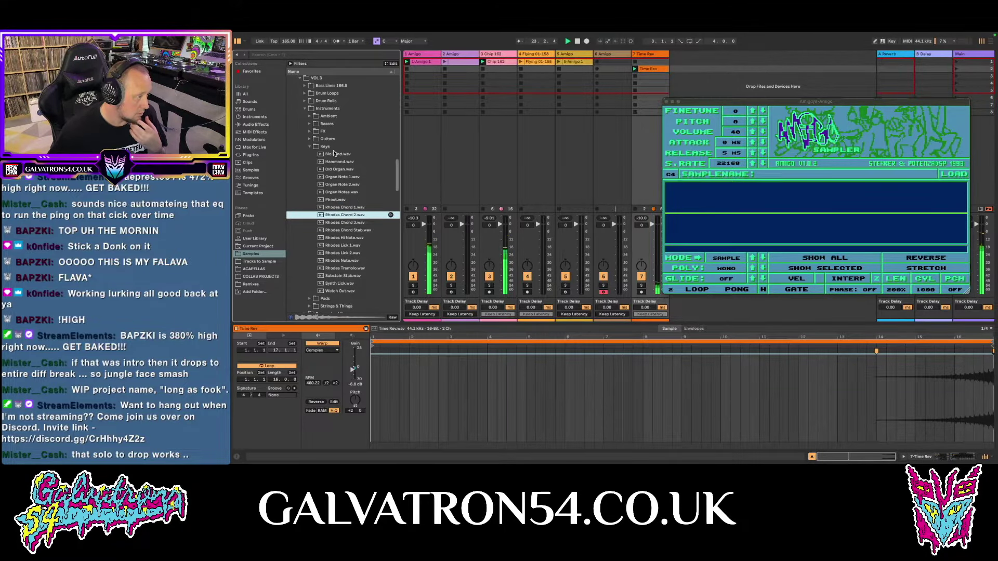
key(Down)
key(Up)
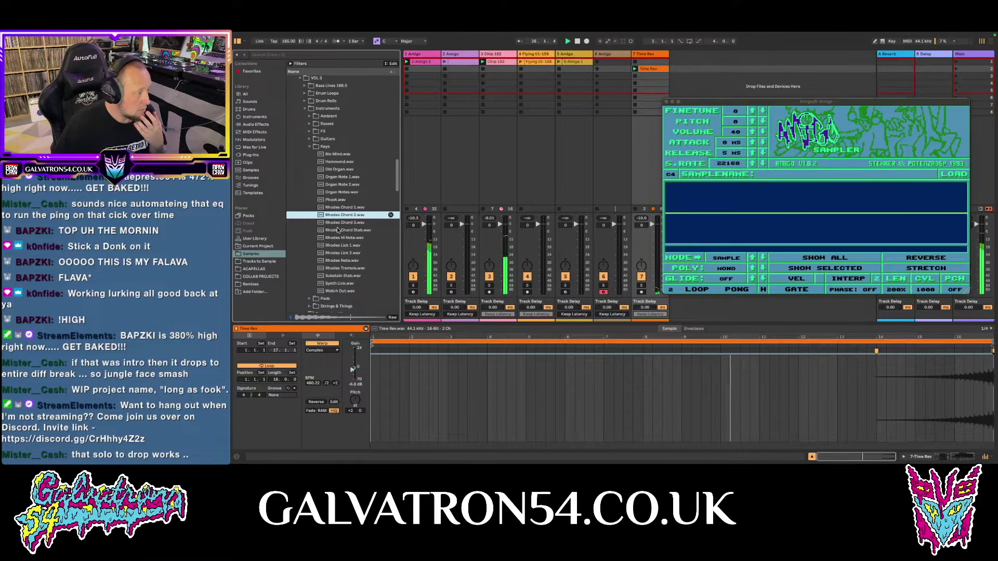
drag(691, 233, 742, 221)
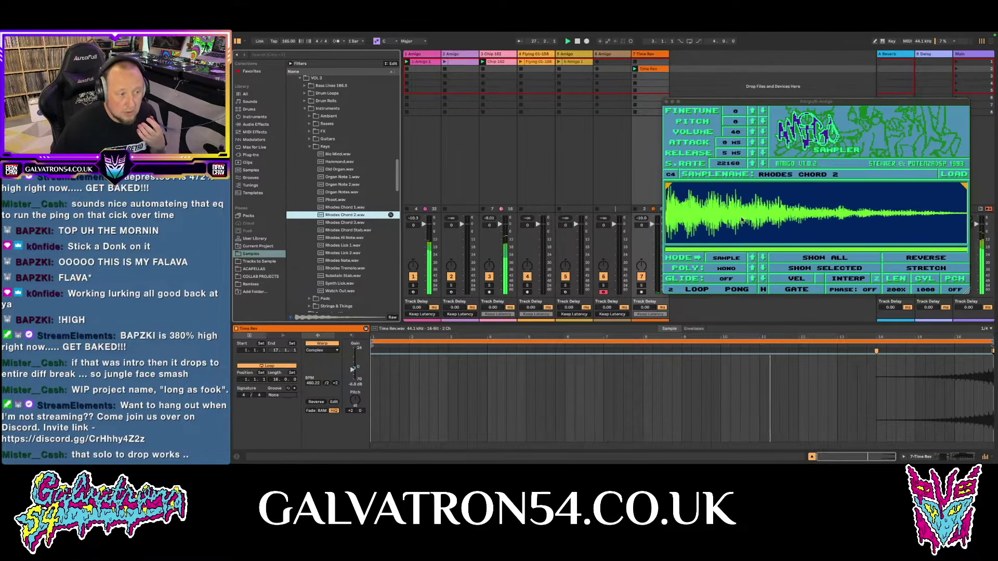
Step: Raise the green value in Amigo's palette editor, leave the editor and start recording in track 6's first clip slot
click(817, 123)
drag(722, 132, 757, 131)
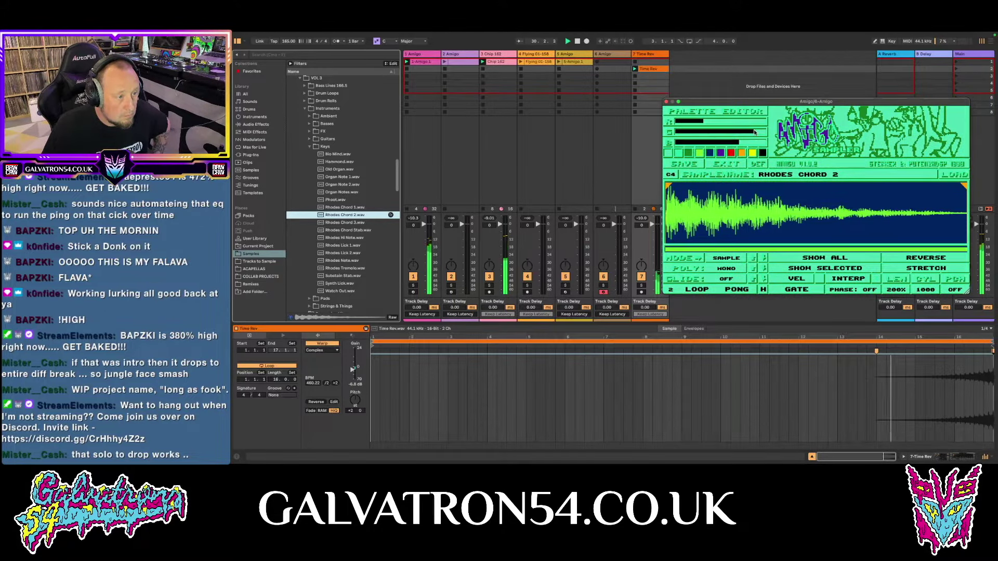
click(802, 131)
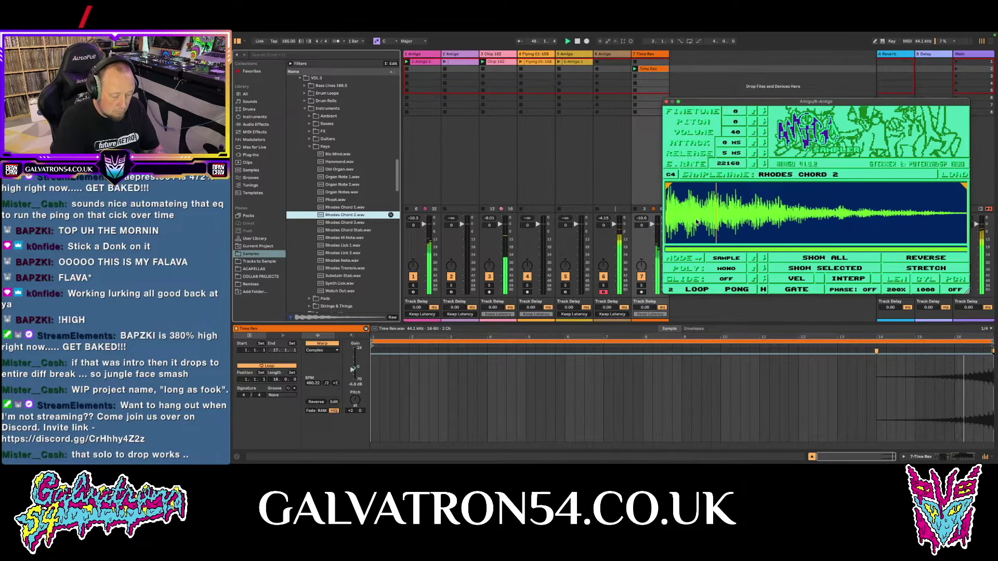
click(598, 63)
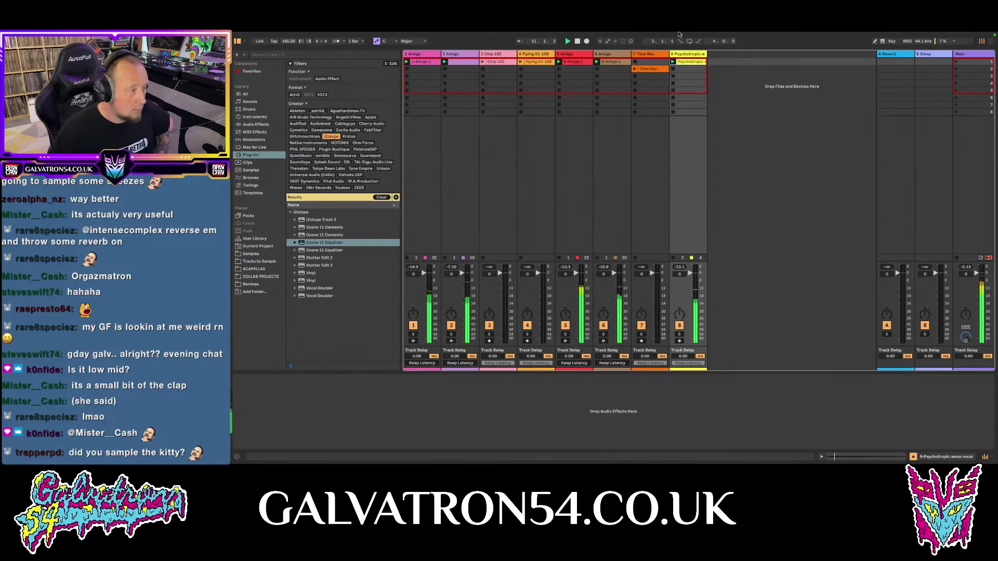
Step: Open the Psychotropic vocal clip on track 8 and shift its warp marker earlier so the vocal starts just after 3.2
click(576, 43)
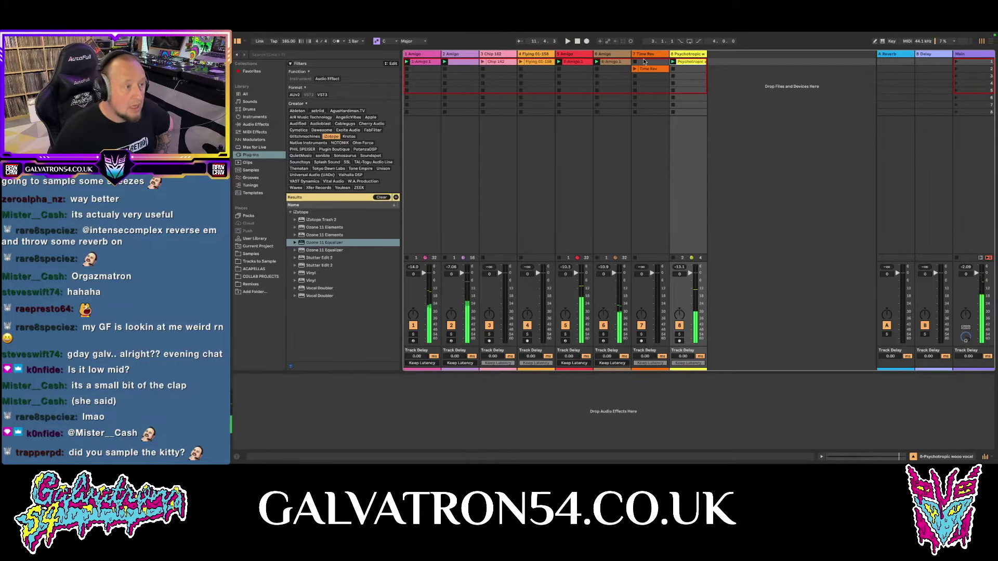
double_click(690, 62)
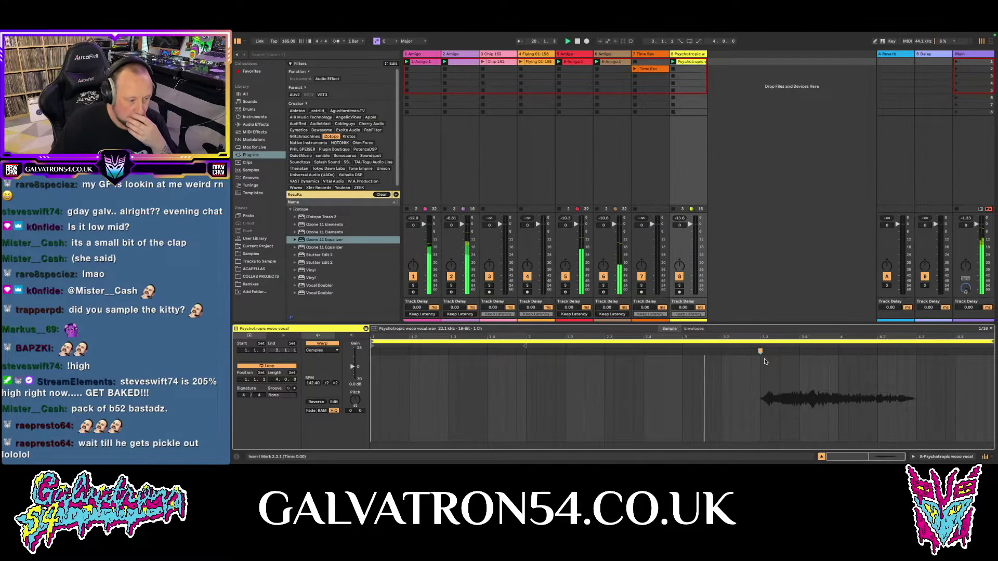
drag(764, 361, 720, 361)
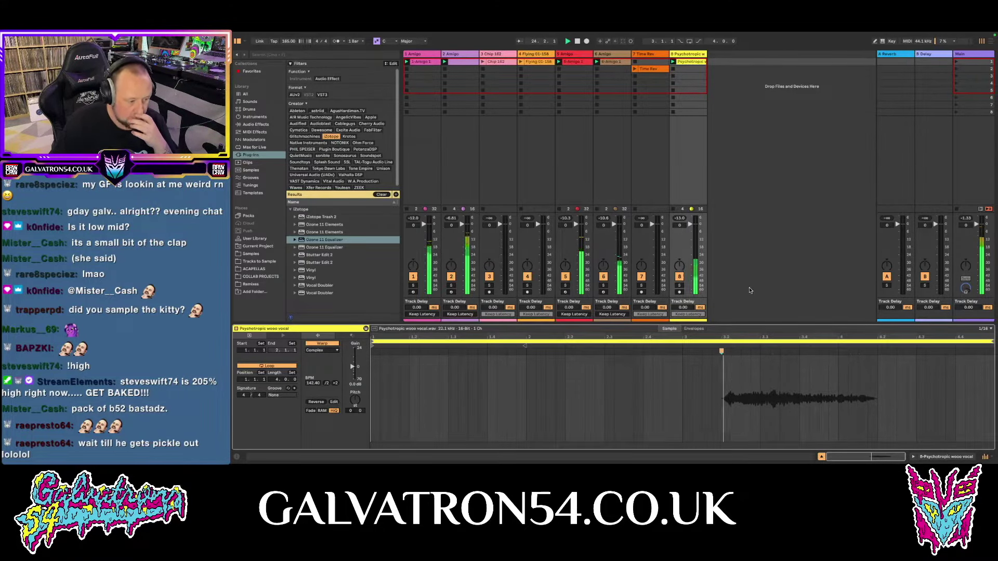
drag(721, 351, 731, 349)
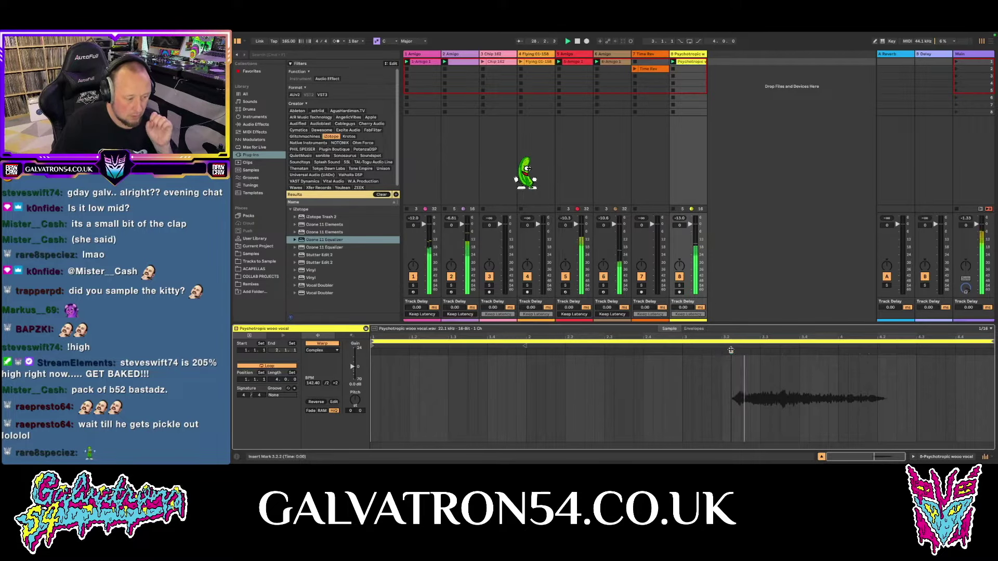
drag(731, 350, 739, 349)
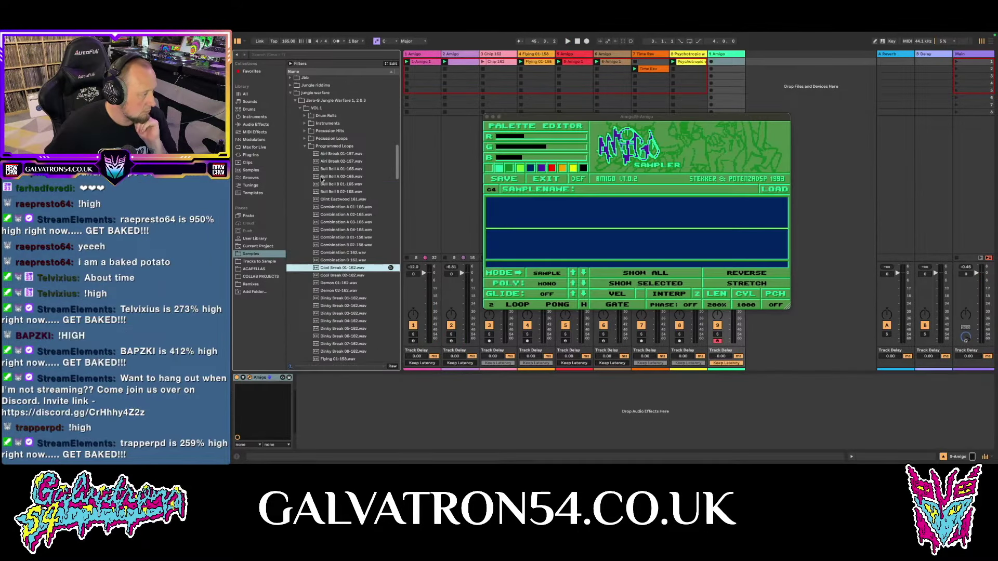
Step: Audition the Cool Break and Demon loops in VOL 1's Programmed Loops folder
key(Down)
key(Down)
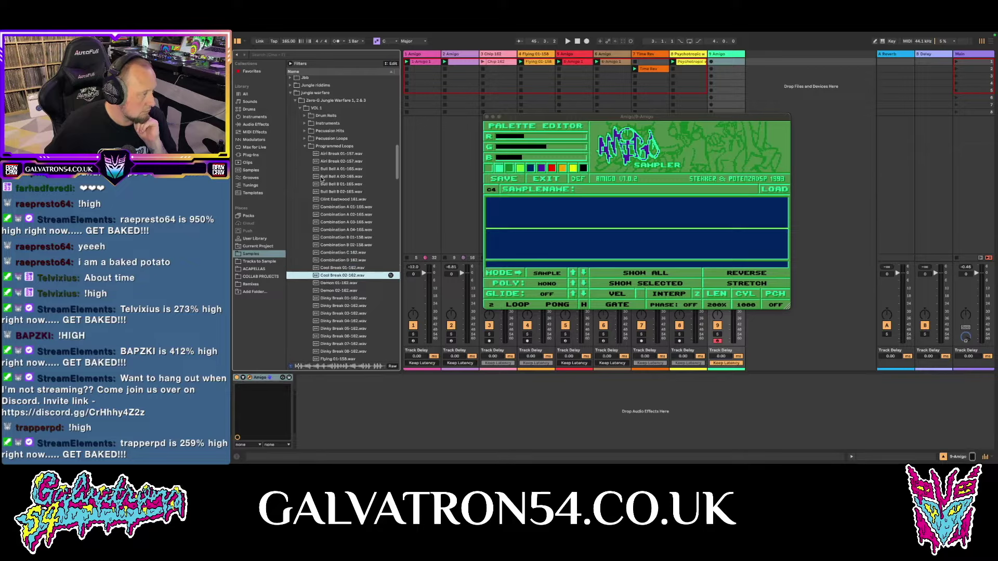
key(Down)
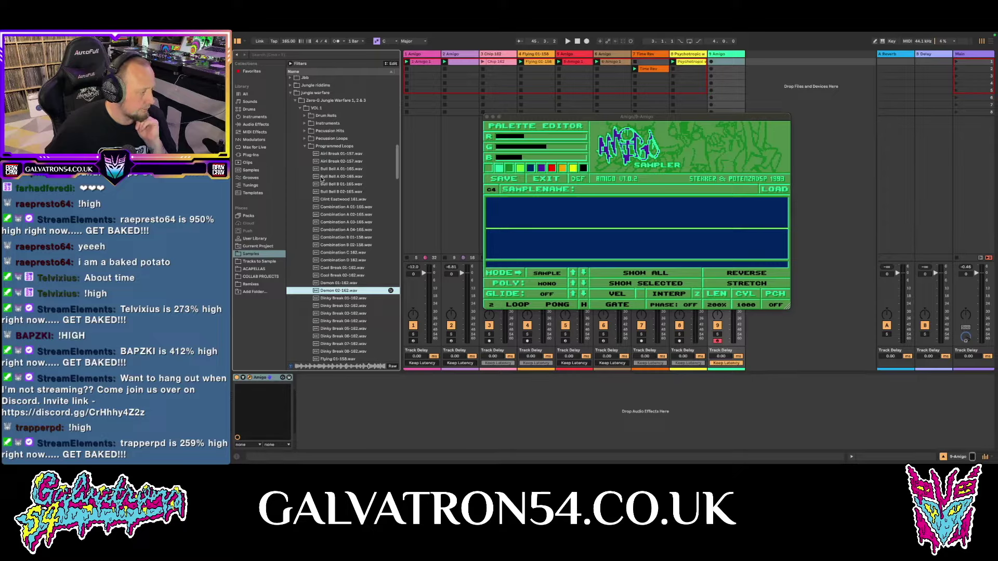
key(Up)
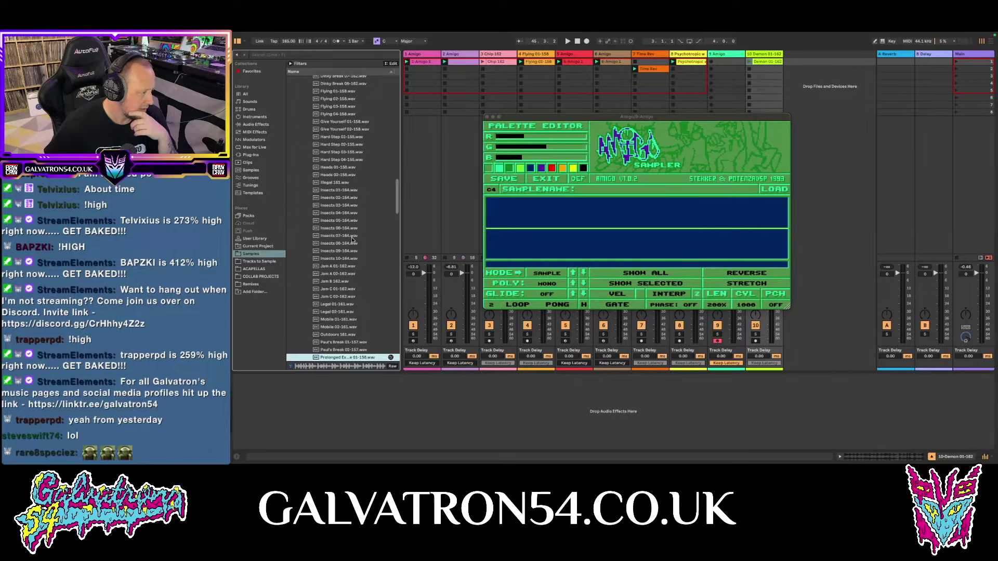
Step: Compare the Prolonged Exposure, Re-Group and Paul's Break loops and place Paul's Break 01-157.wav in the second slot of a new audio track
key(Down)
key(Down)
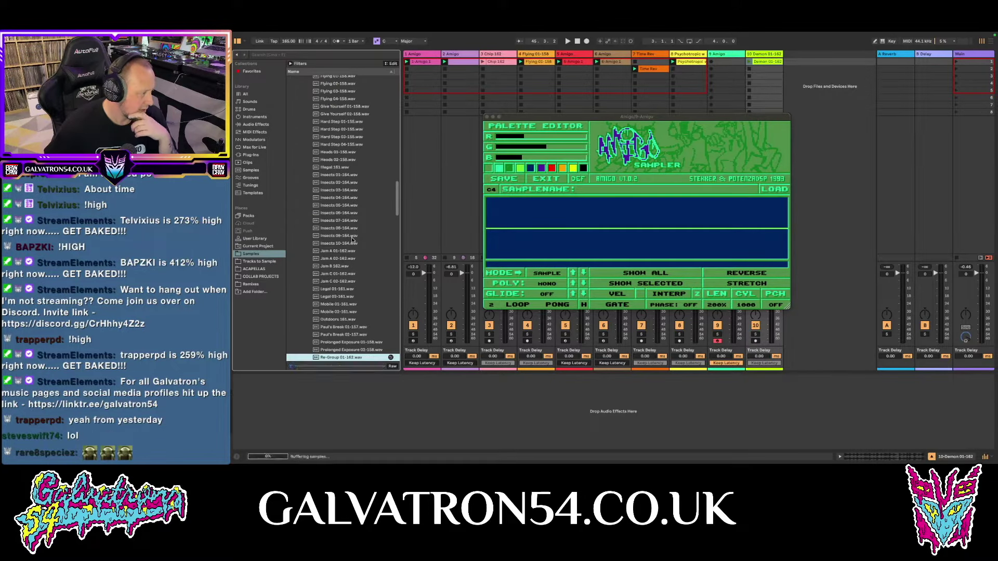
key(Up)
key(Up)
key(Up)
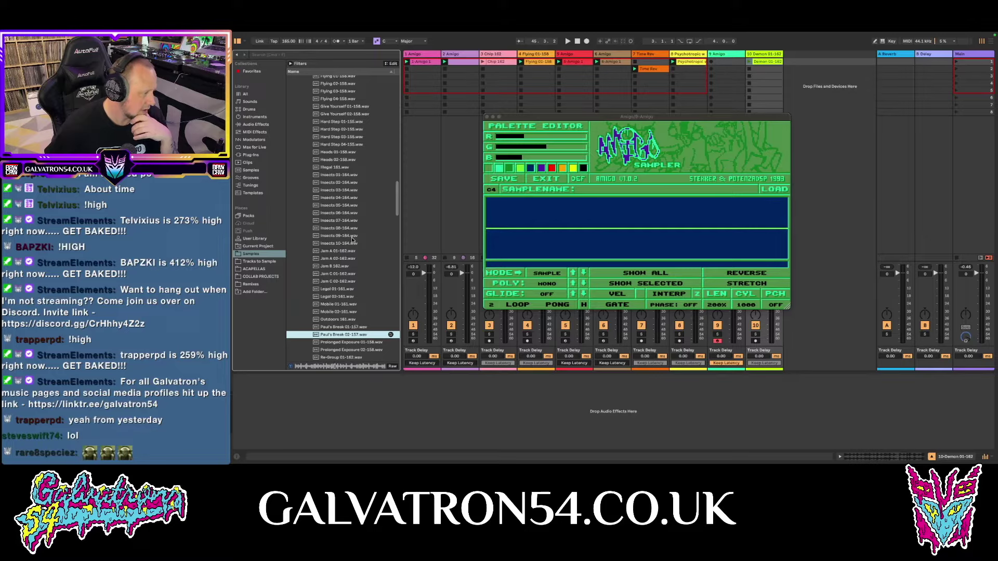
key(Up)
key(Down)
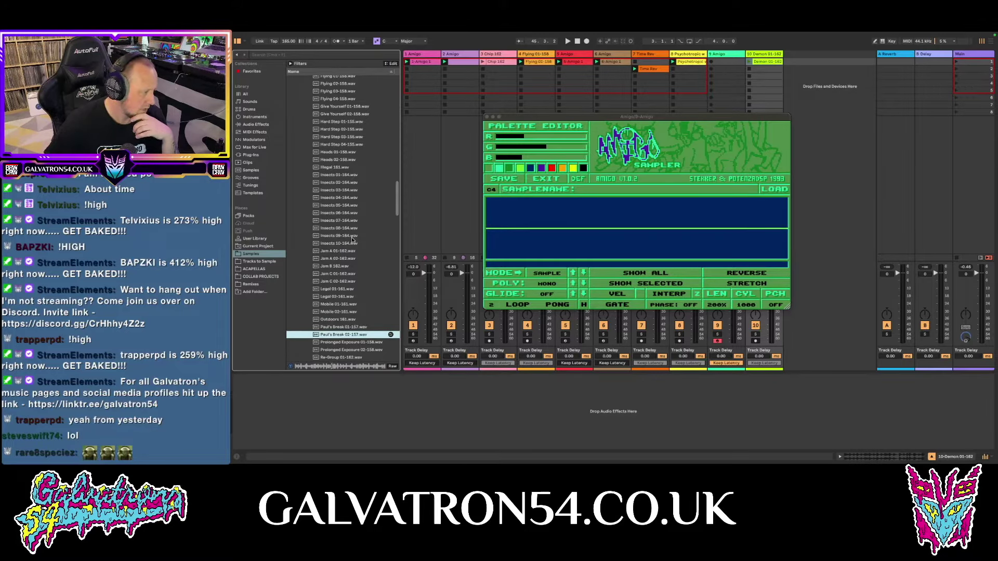
click(336, 328)
drag(752, 91, 800, 69)
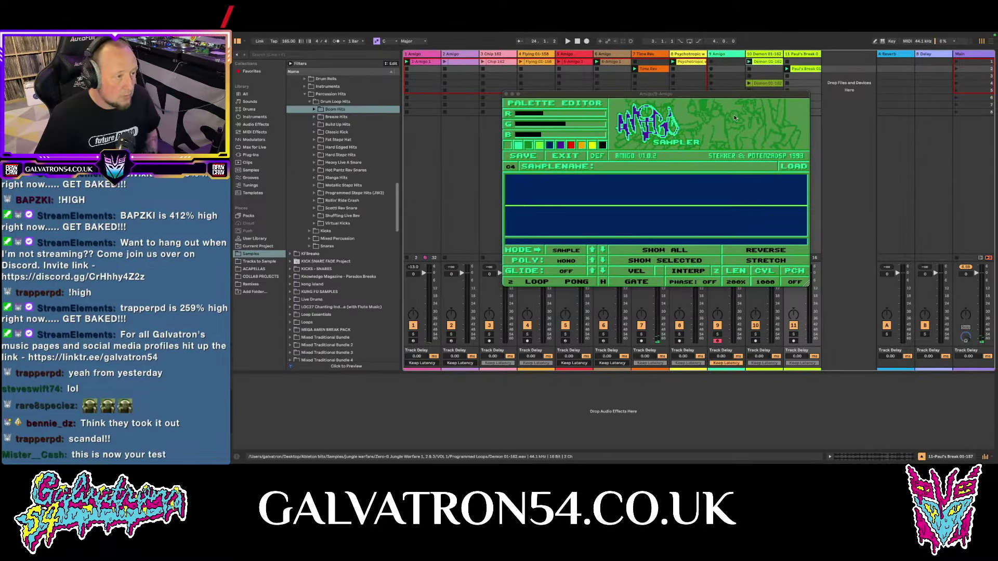
Step: Load Demon 01-162.wav into track 9's Amigo and select the track's first clip slot
drag(734, 117, 693, 194)
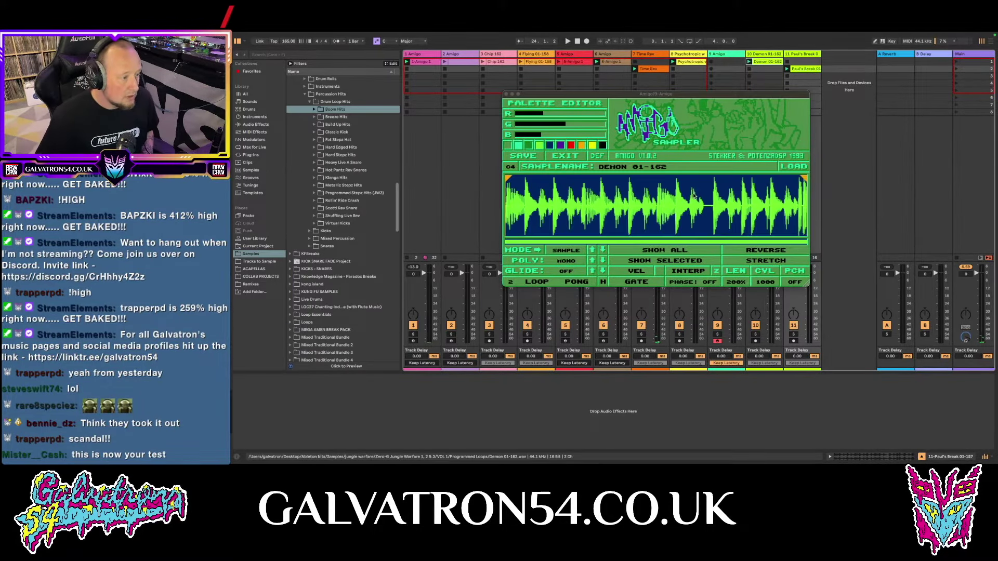
drag(733, 95, 623, 79)
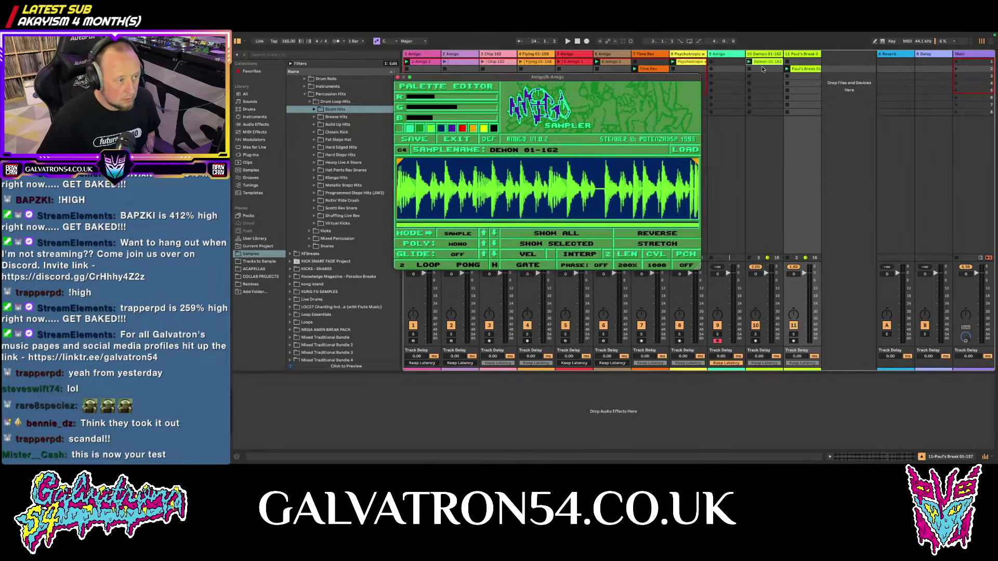
click(955, 258)
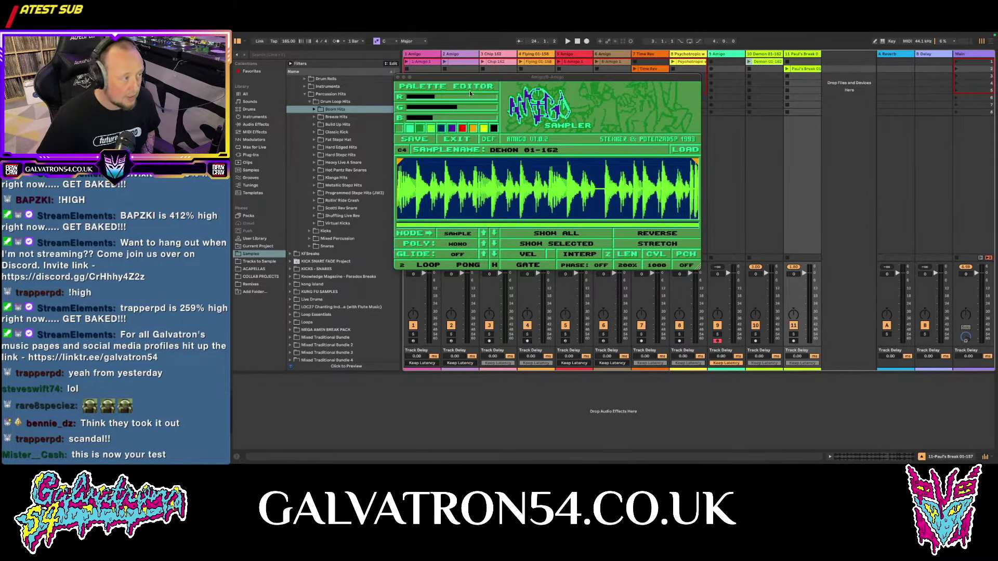
click(717, 63)
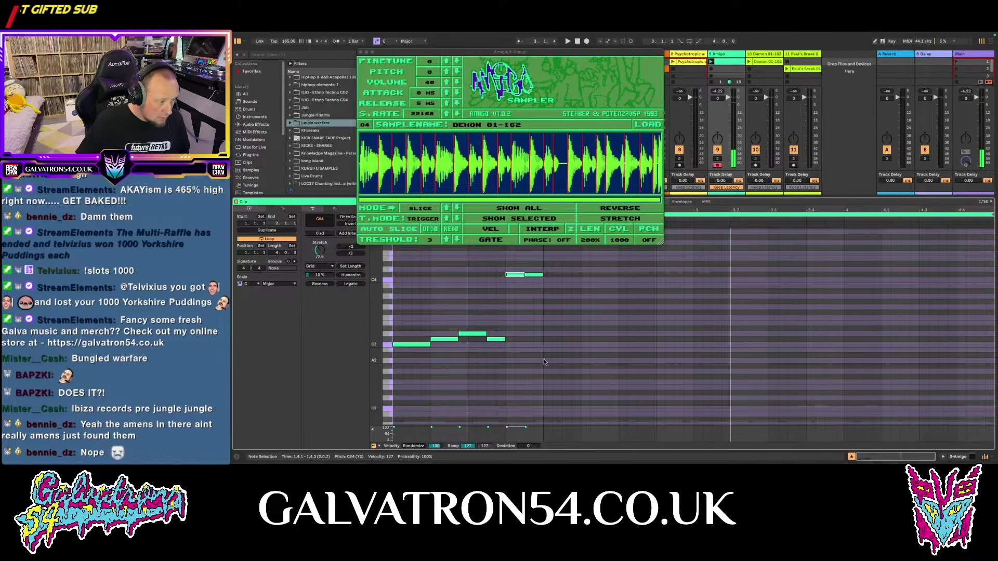
Step: Duplicate the first bar of slice notes in track 9's clip twice to fill bars 2 and 3, and play it
drag(544, 362, 415, 267)
key(super+d)
key(super+d)
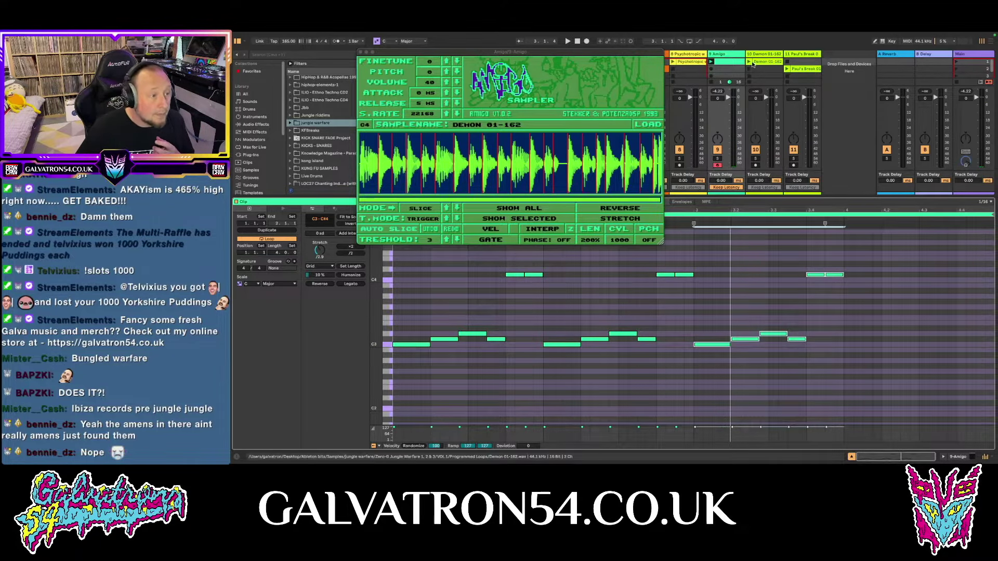
key(space)
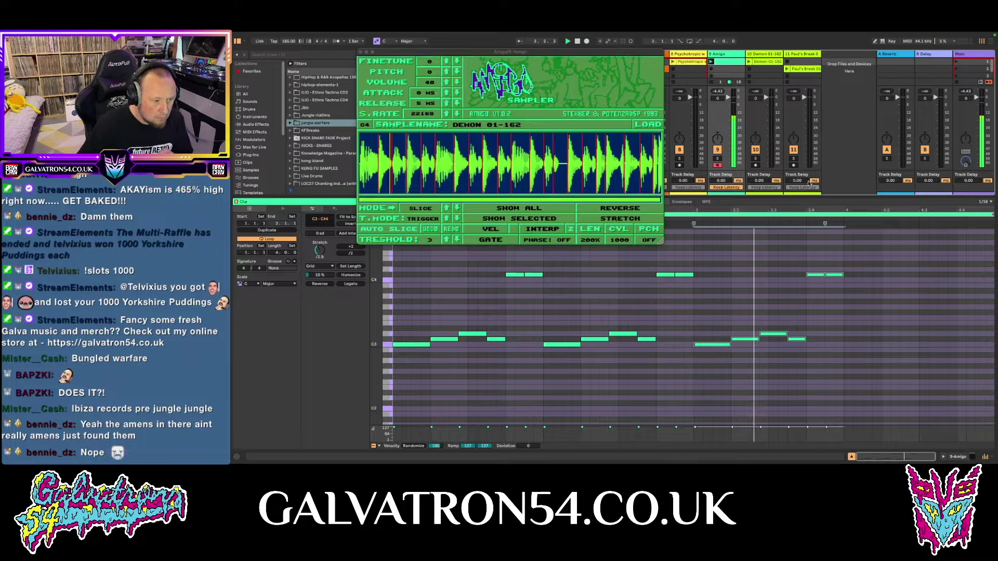
Step: Build a variation in bar 4 of track 9's clip from repeated C3 hits and a duplicated group of slice notes
drag(846, 344, 869, 344)
key(super+d)
key(super+d)
key(super+z)
key(space)
key(super+d)
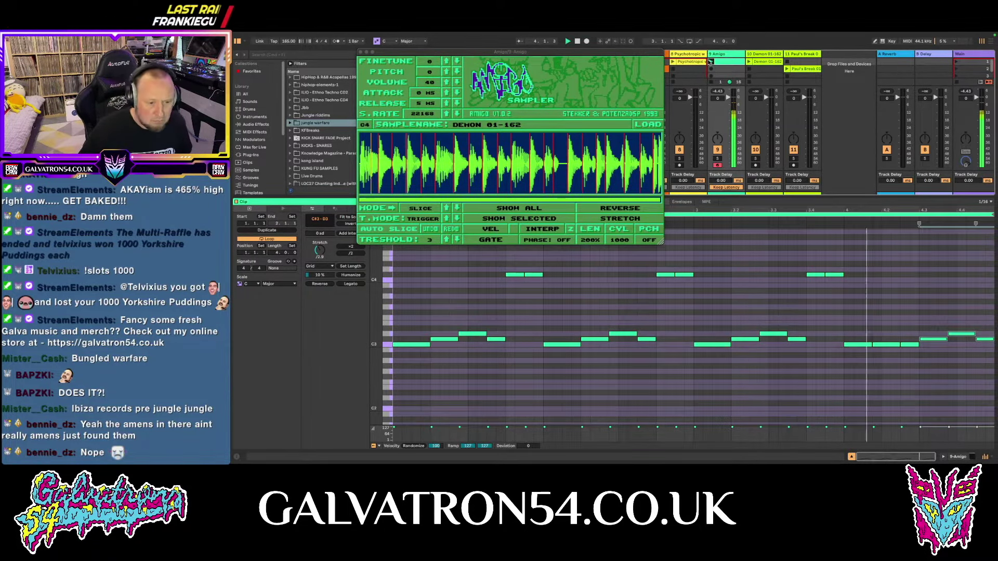
Step: Turn on Stretch in track 9's Amigo, set the stretch length to 335% and adjust the phase
click(578, 51)
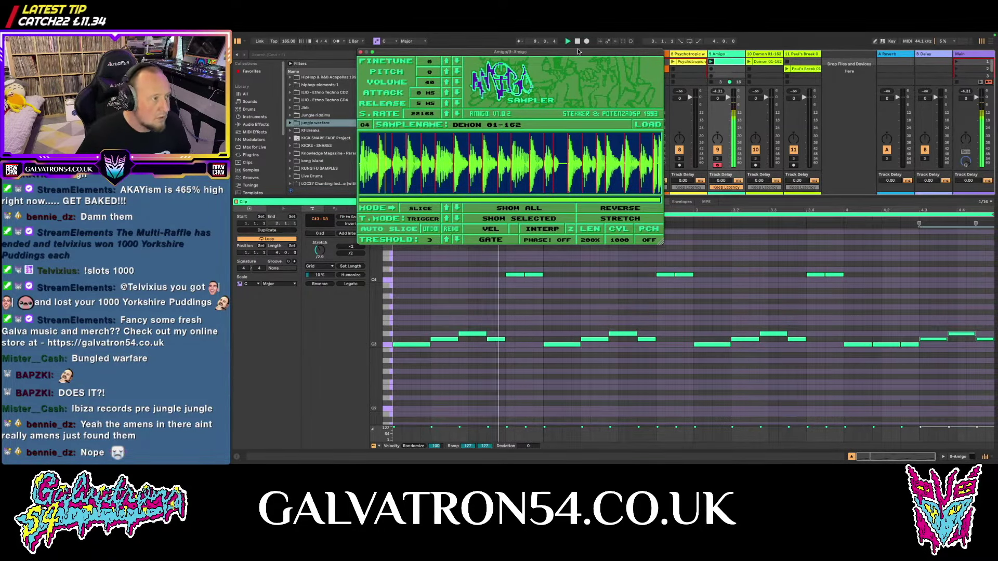
drag(578, 52, 587, 54)
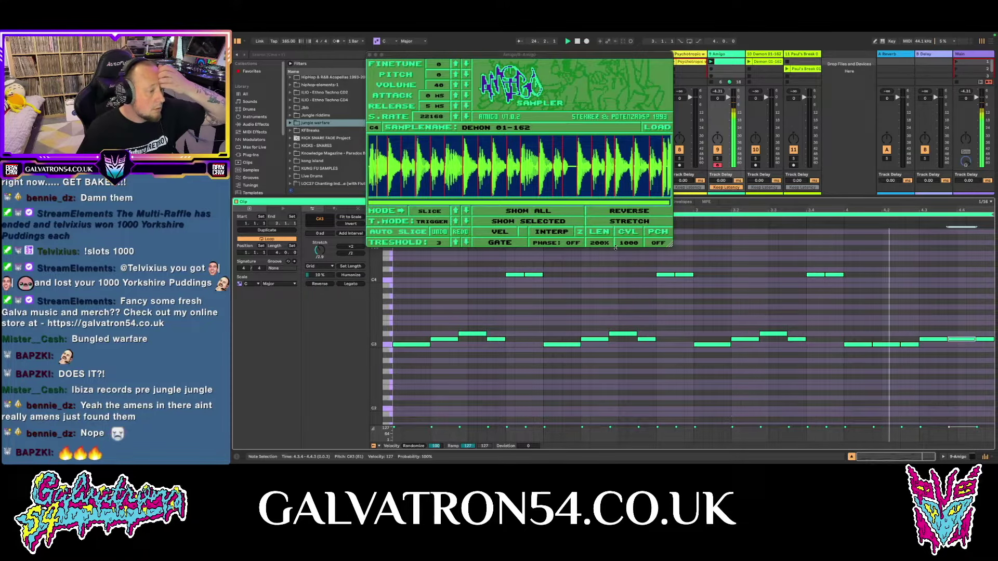
click(629, 221)
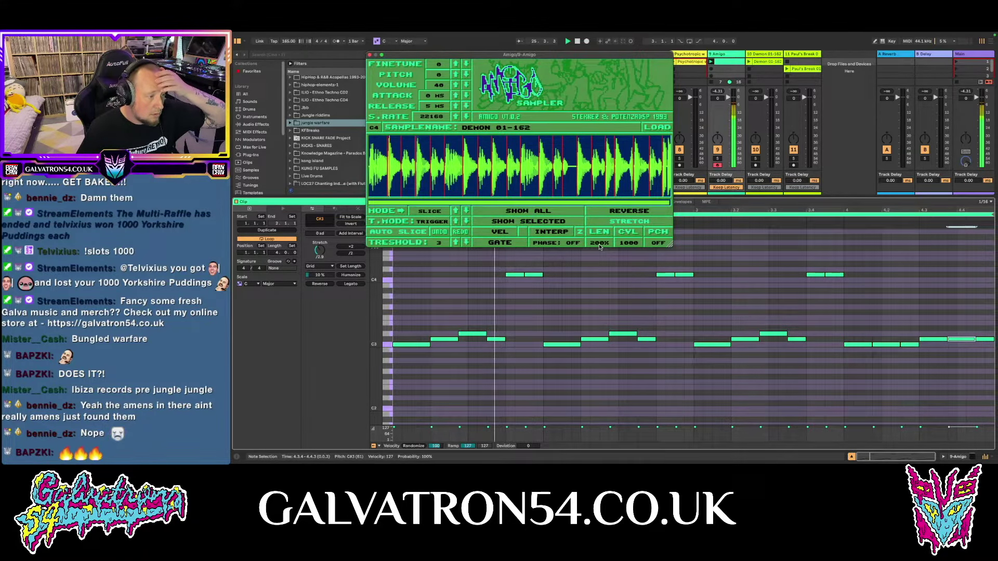
drag(600, 244, 605, 218)
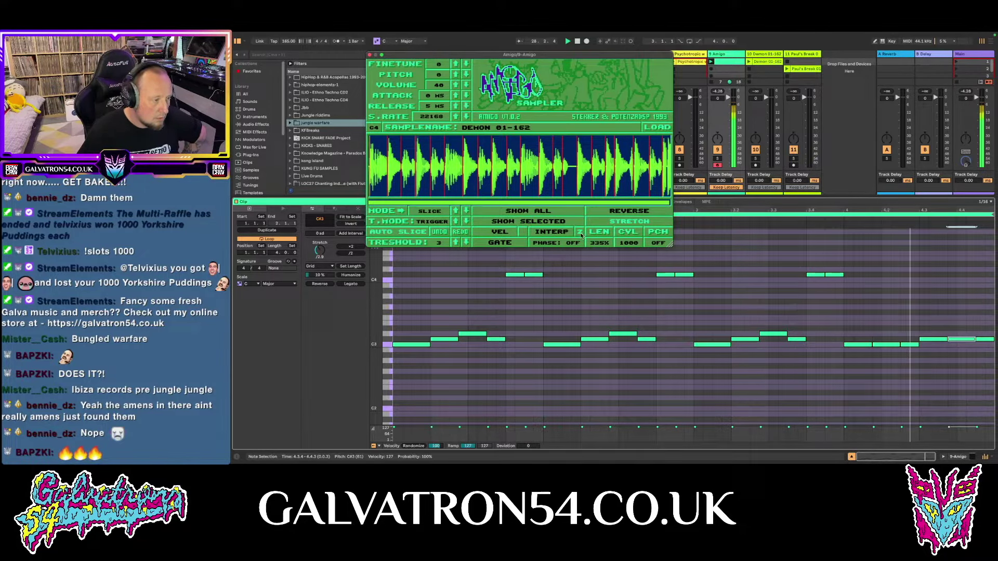
drag(573, 243, 579, 220)
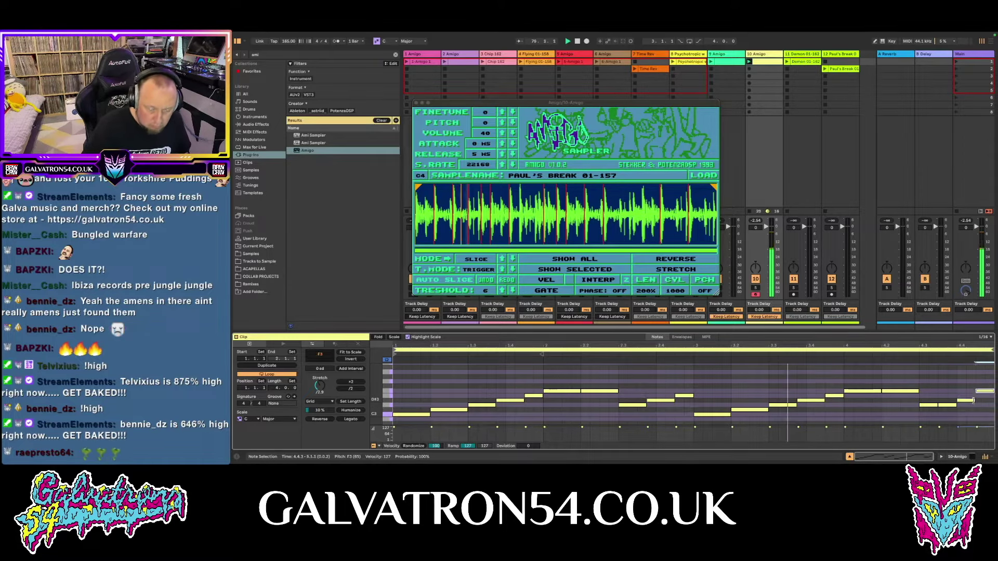
Step: Edit the notes in the last beat of the Paul's Break slice pattern on track 10
click(968, 411)
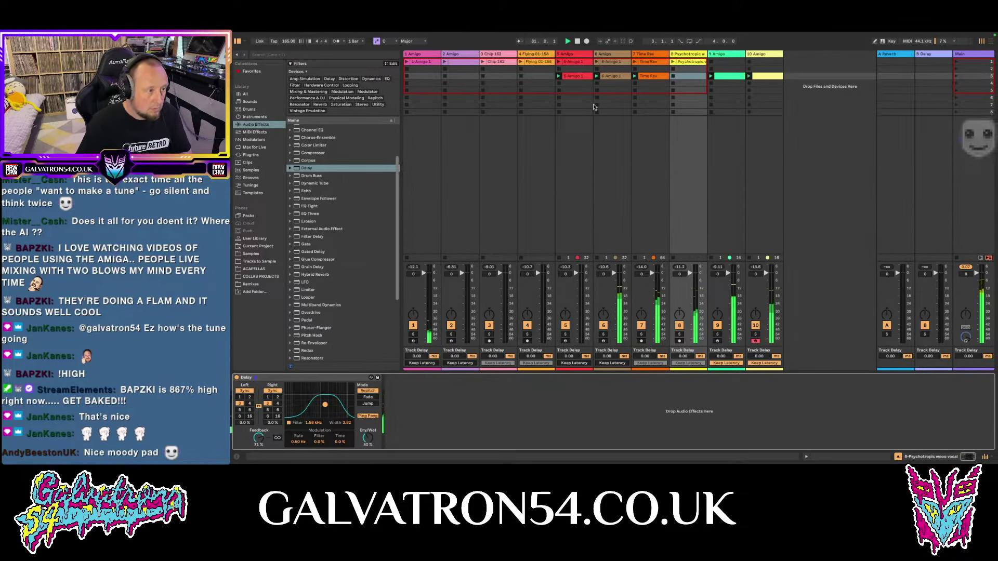
Step: Copy the vocal clip on the VOX track into the third scene and set the first-scene RISER, PERC and PAD clips to play
mouse_move(551, 39)
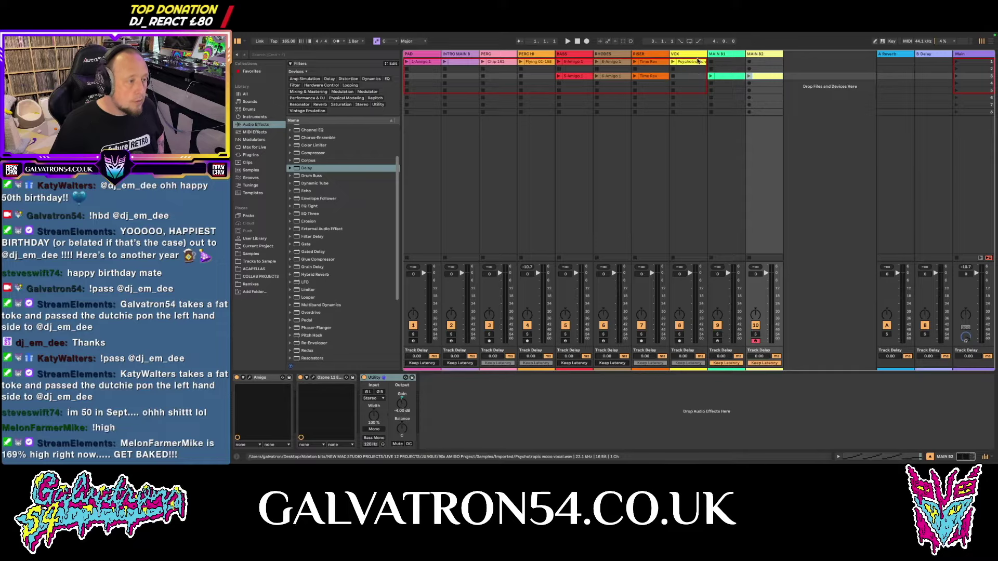
drag(696, 63, 691, 76)
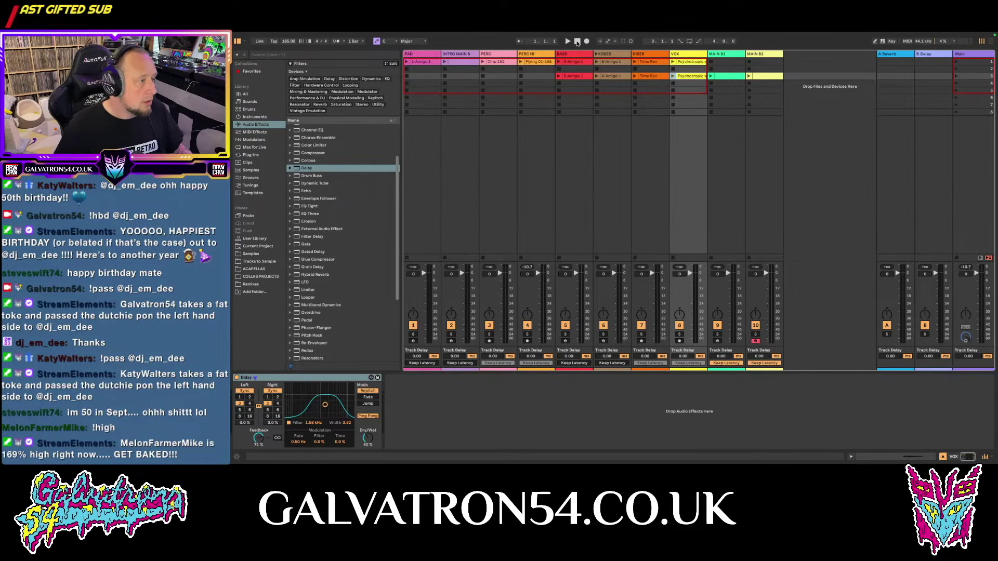
click(634, 62)
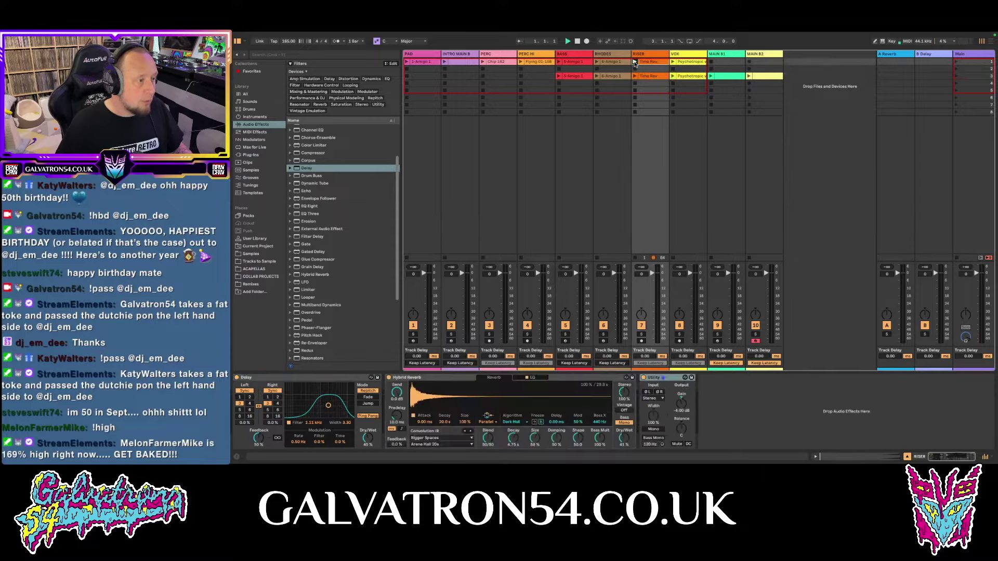
click(482, 62)
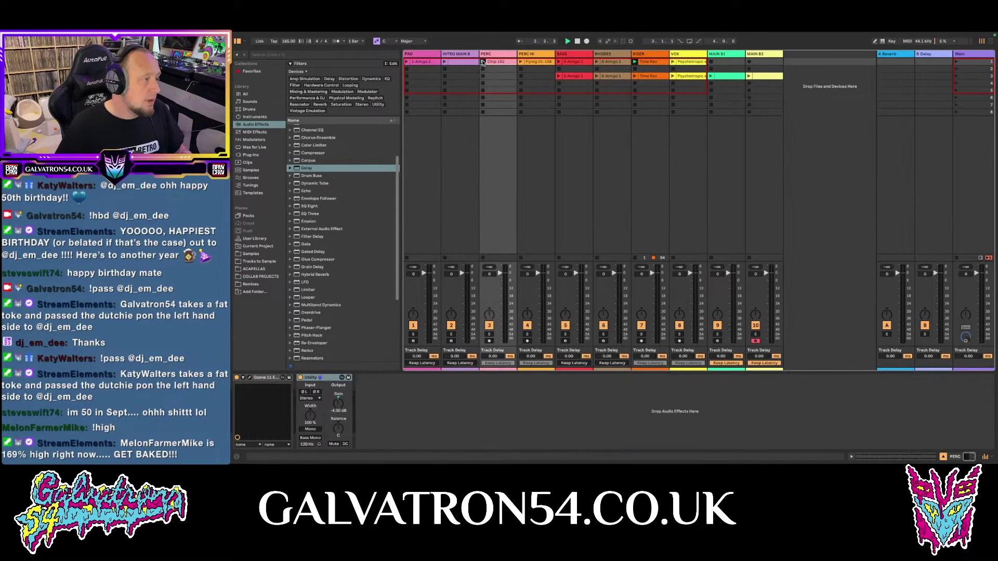
click(407, 62)
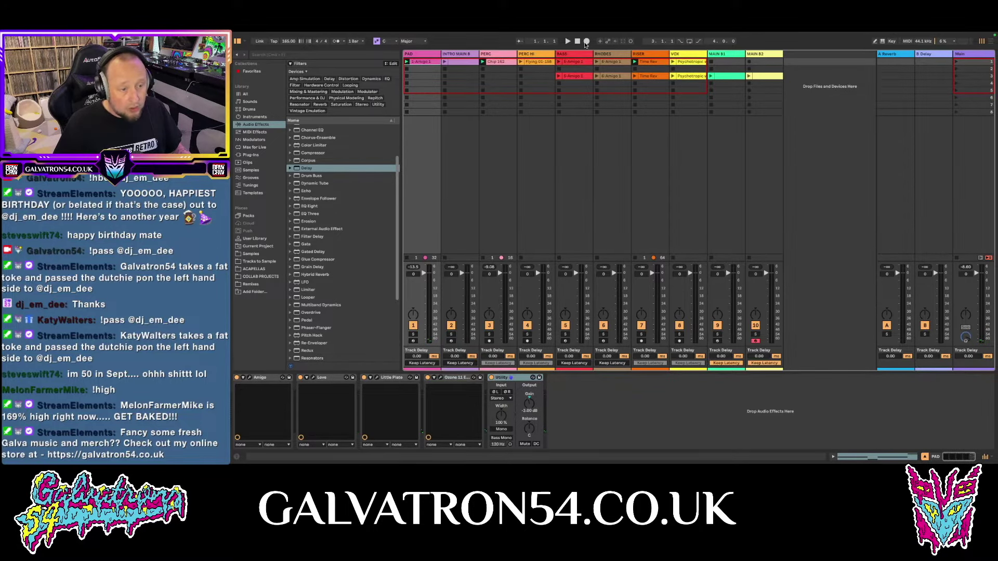
click(989, 44)
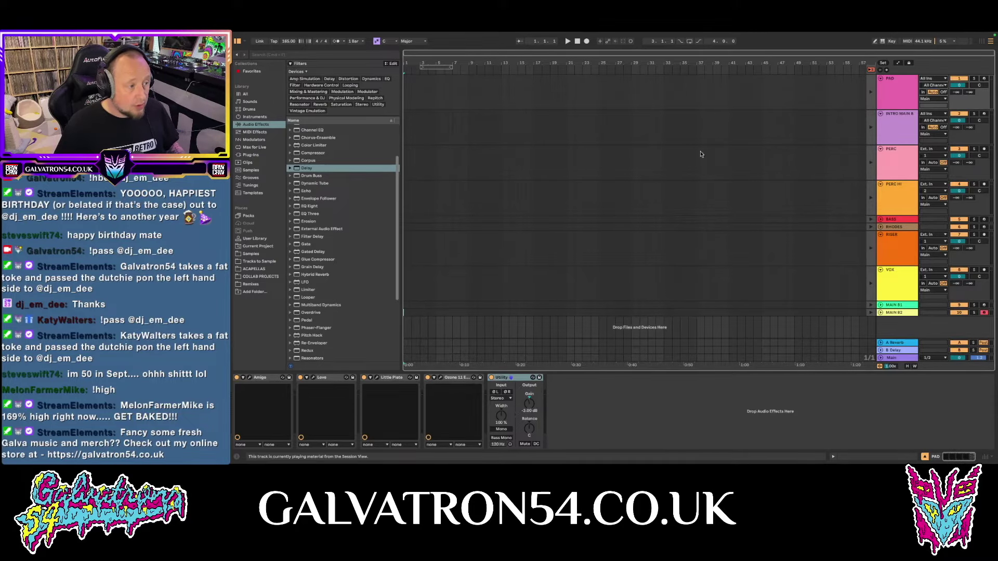
click(982, 43)
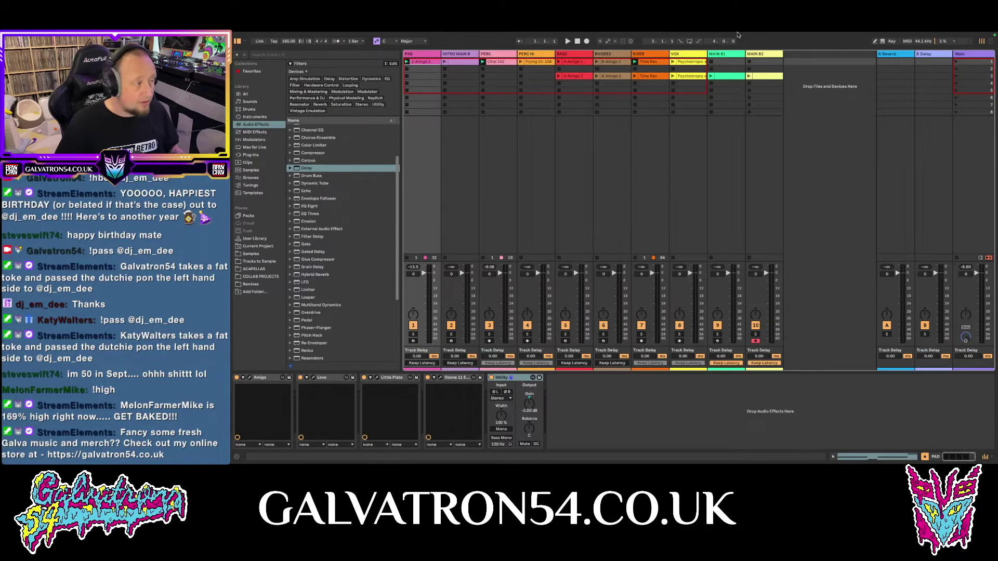
click(238, 41)
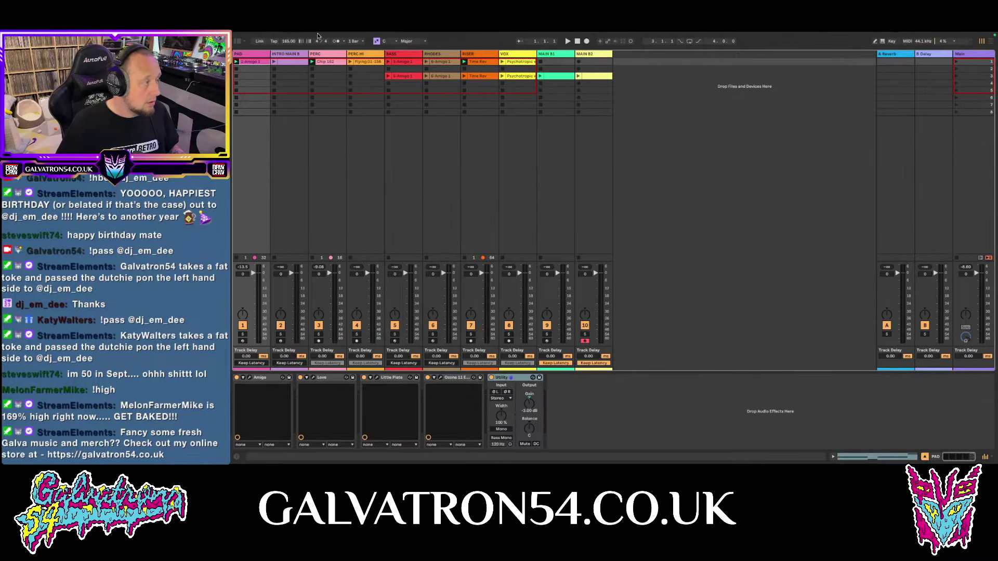
click(238, 41)
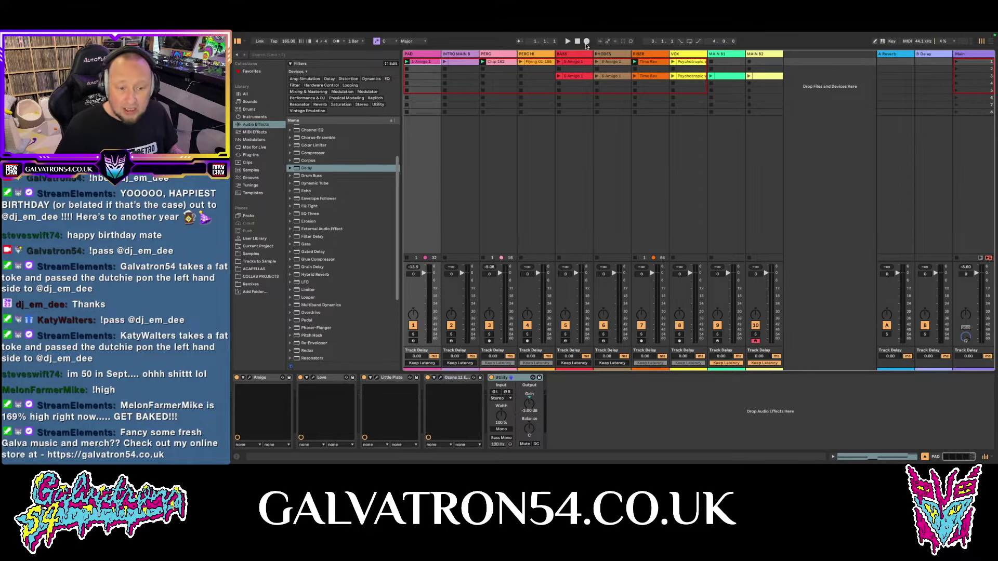
Step: Record a live launch of the session clips into the arrangement, moving the PAD clip to the second scene
click(587, 42)
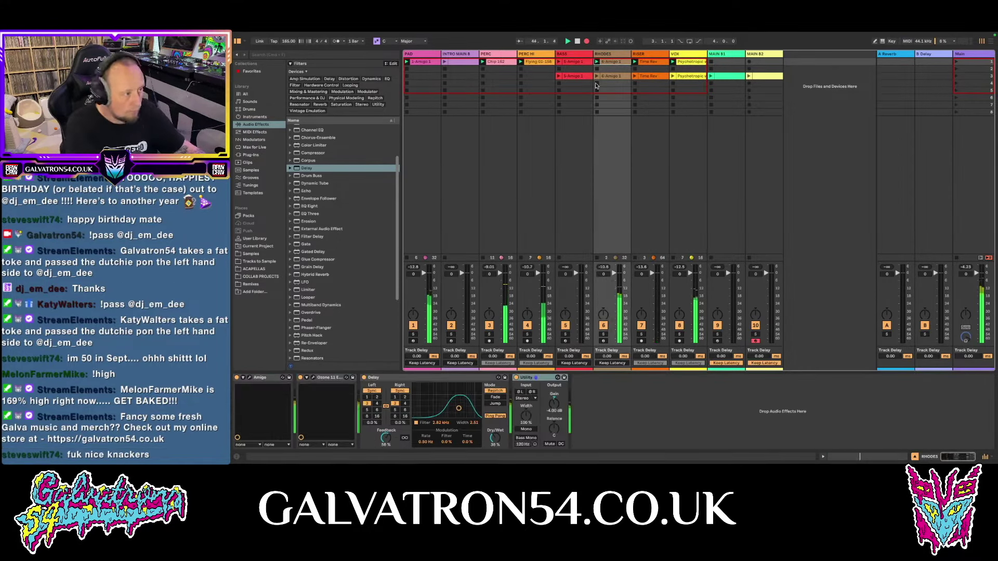
drag(421, 61, 420, 69)
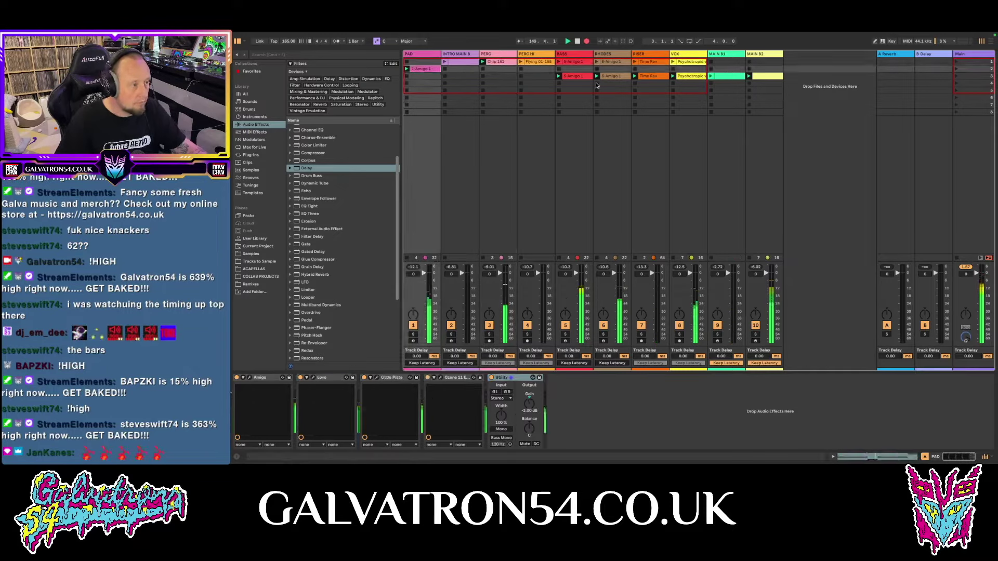
click(445, 62)
click(483, 61)
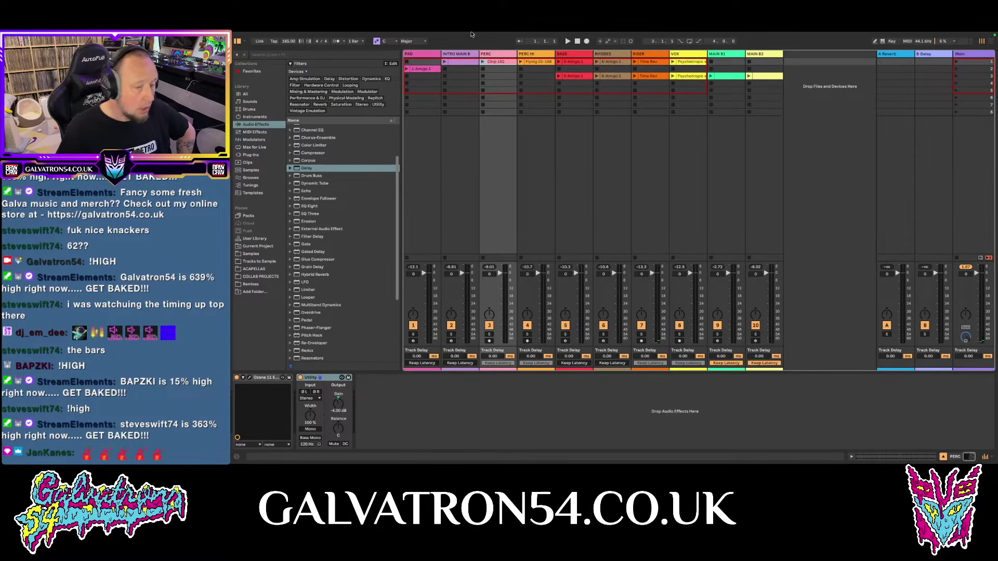
Step: Show the full length of the recorded arrangement without the browser and return all tracks' playback to the arrangement
mouse_move(458, 40)
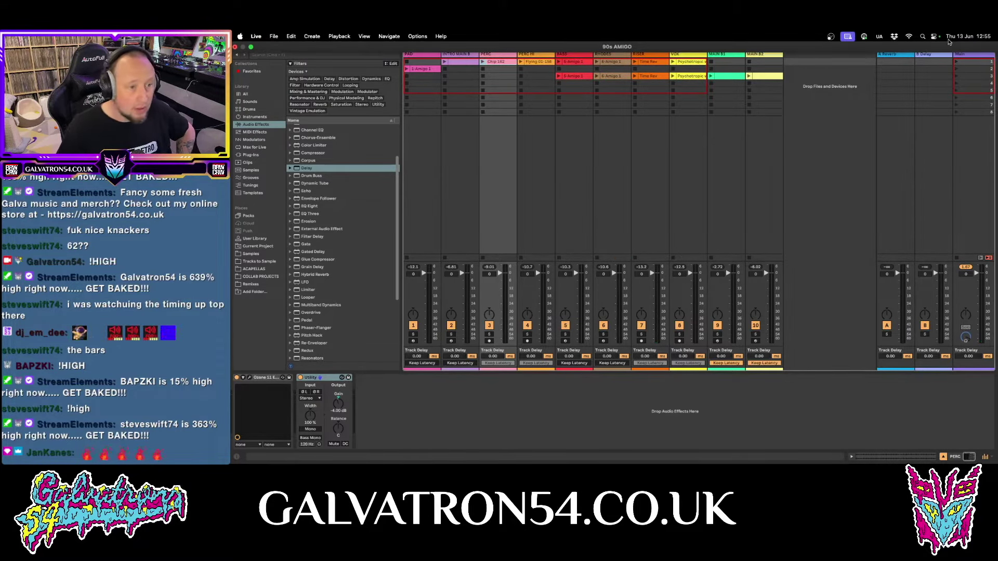
click(989, 42)
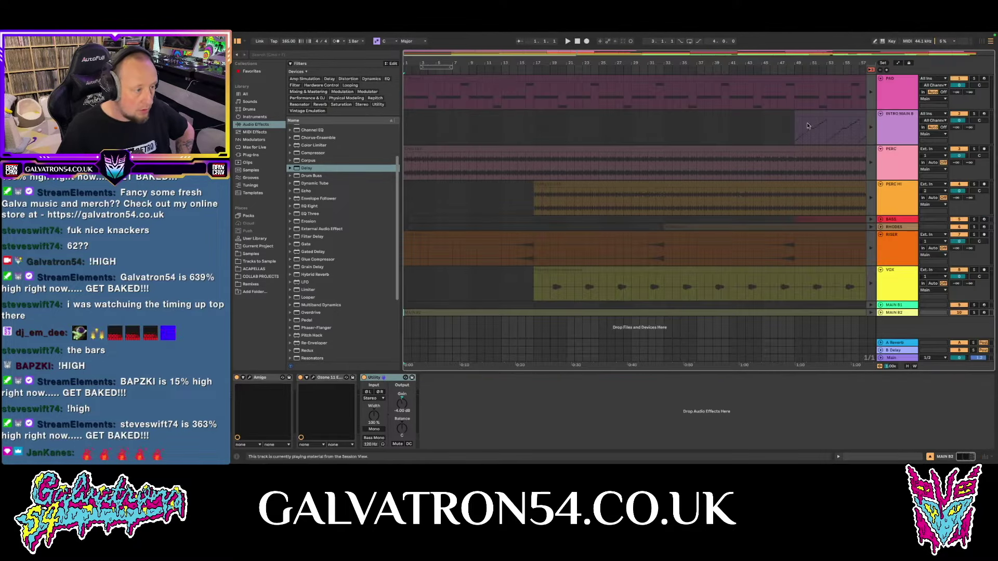
drag(697, 60, 698, 35)
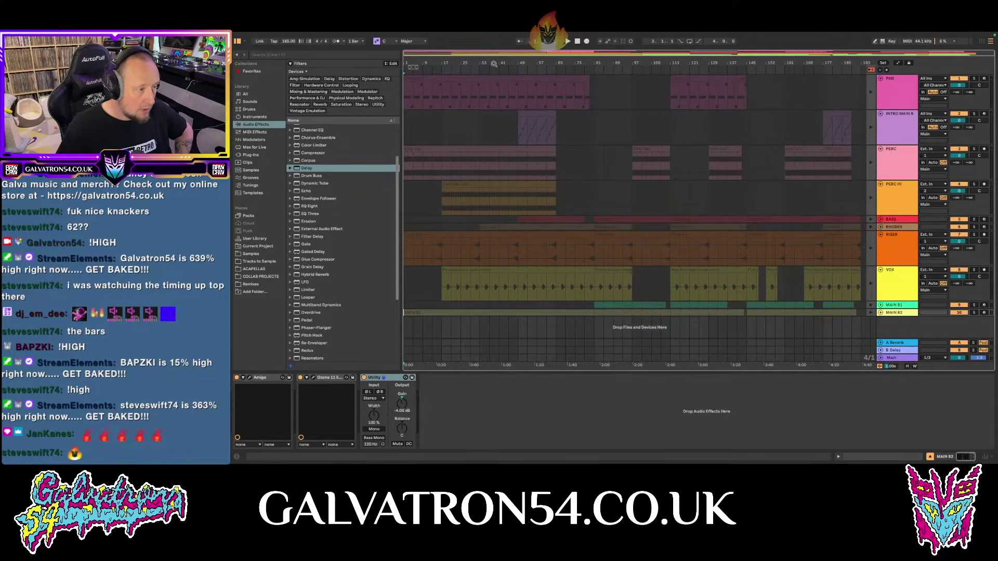
click(237, 41)
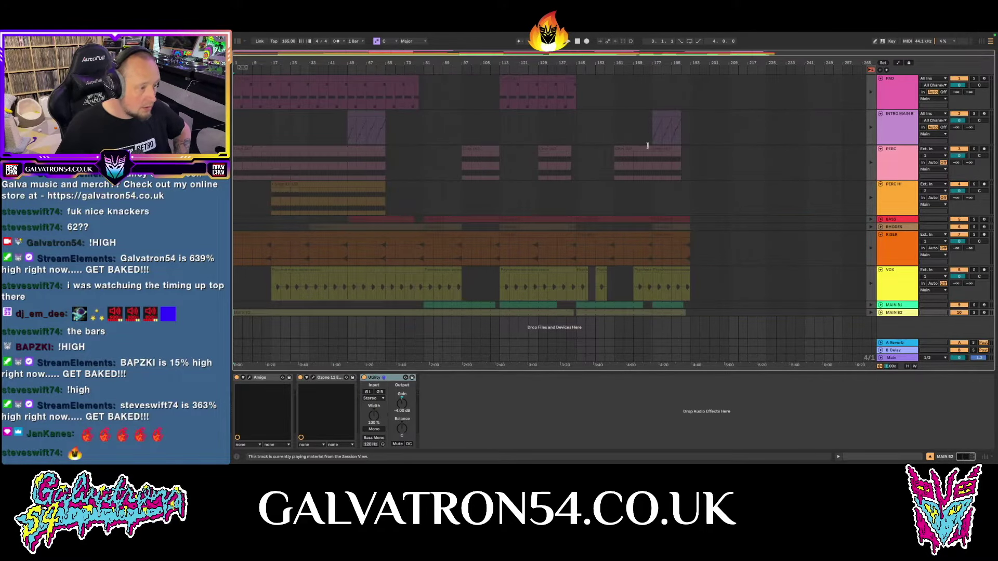
click(870, 70)
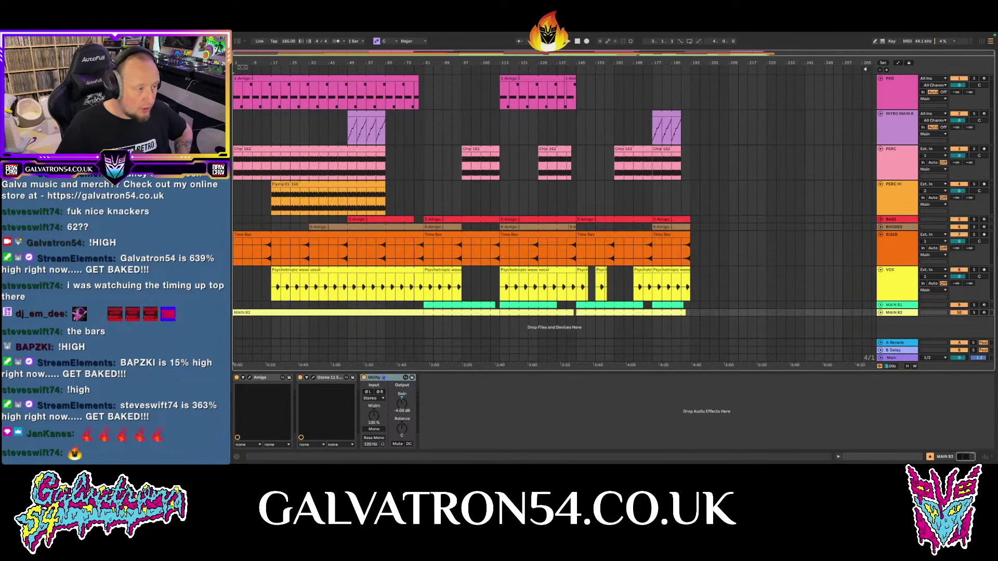
Step: Unfold the BASS, RHODES, MAIN B1 and MAIN B2 tracks in the arrangement and adjust the PAD track's height
click(881, 220)
click(880, 255)
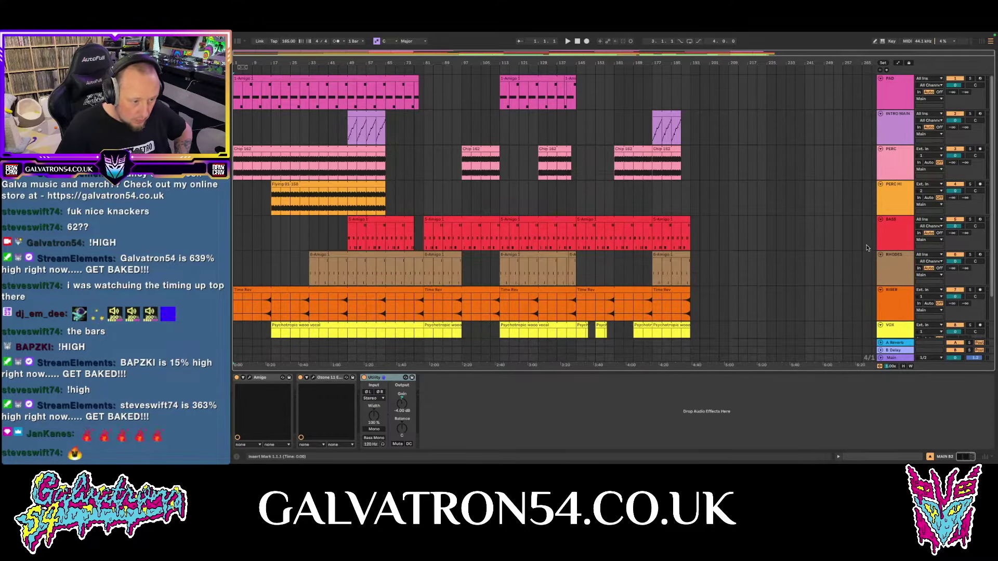
scroll(878, 291, down, 2)
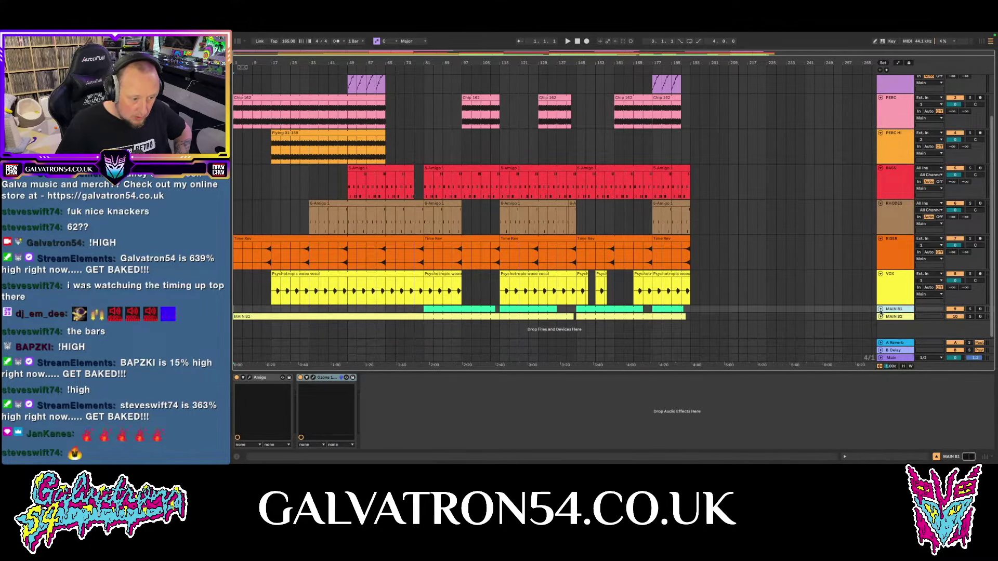
click(880, 309)
scroll(879, 320, down, 2)
click(880, 318)
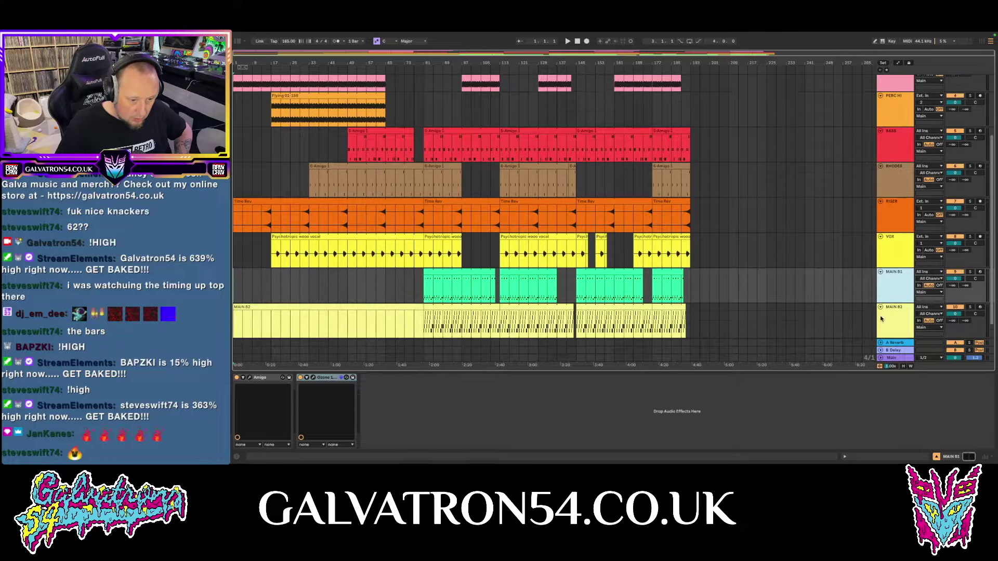
scroll(847, 223, up, 5)
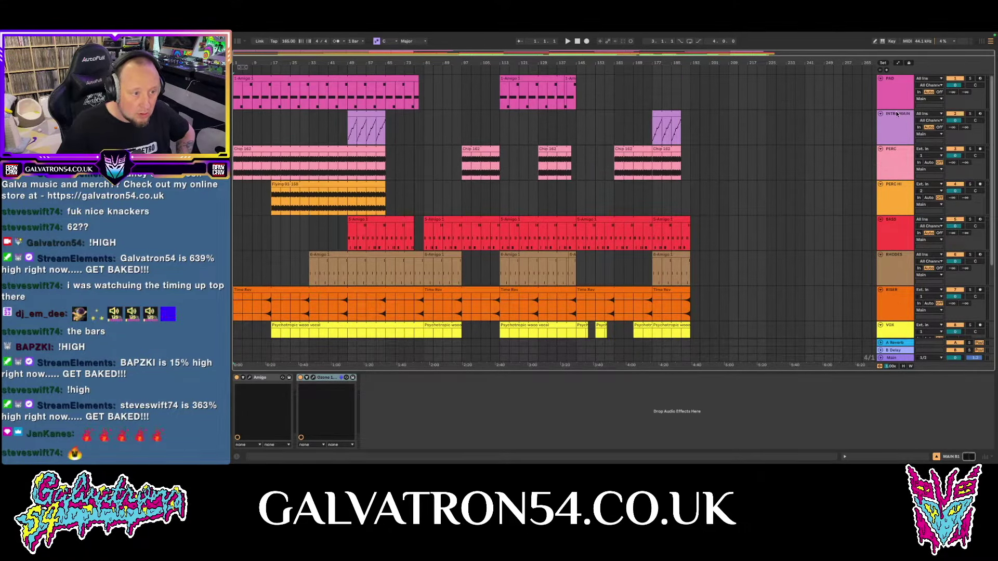
drag(893, 109, 896, 98)
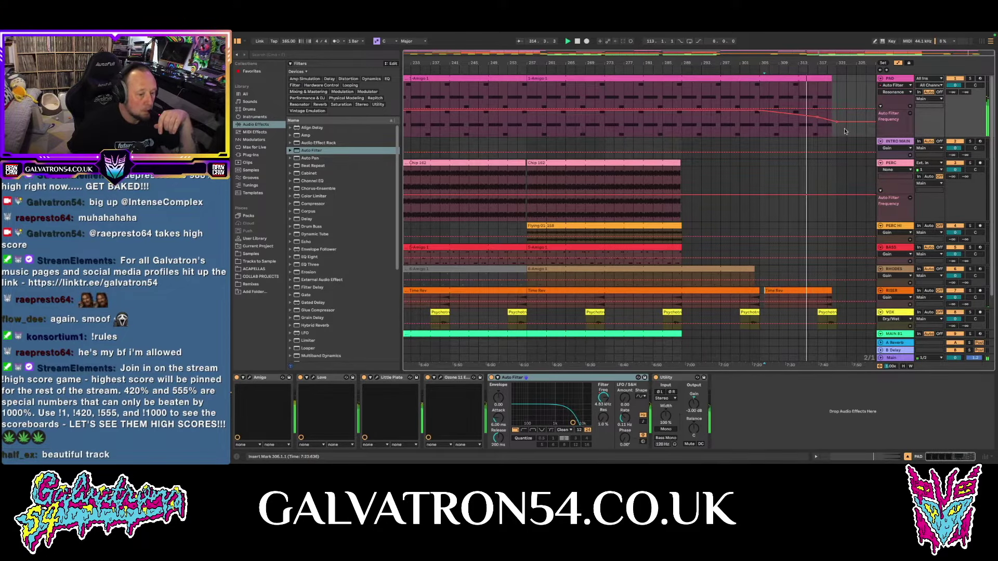
Step: Lower the last breakpoint of the PAD track's Auto Filter frequency automation at the end of the track
drag(837, 123, 837, 124)
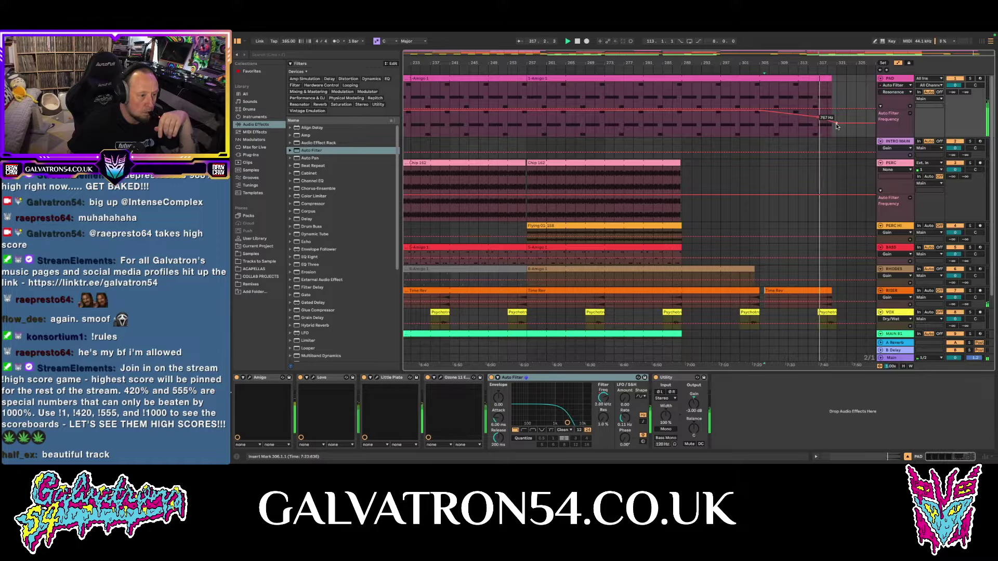
drag(836, 126, 836, 125)
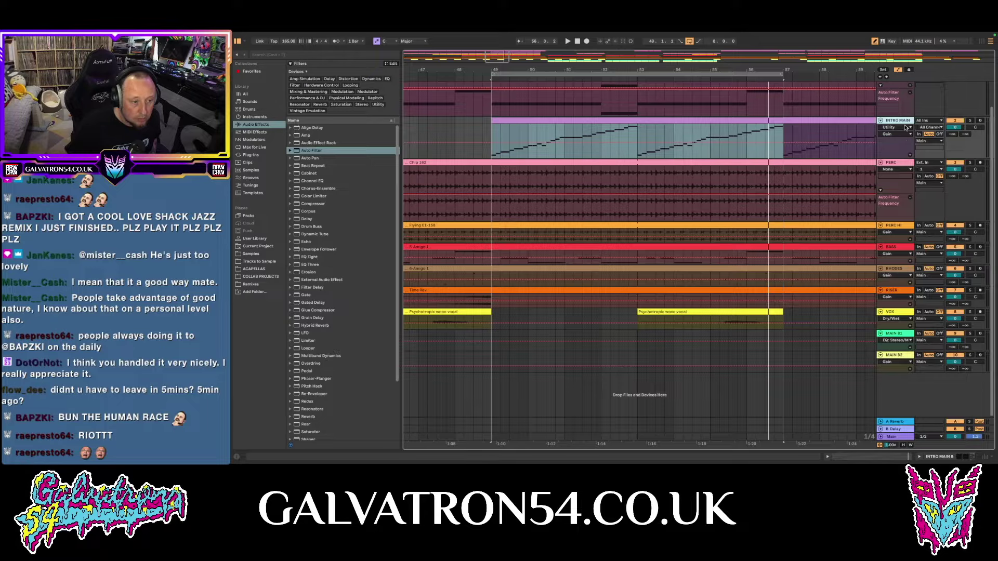
Step: Show the Amigo Stretch parameter as the automation lane of the intro main break track
click(905, 128)
click(898, 139)
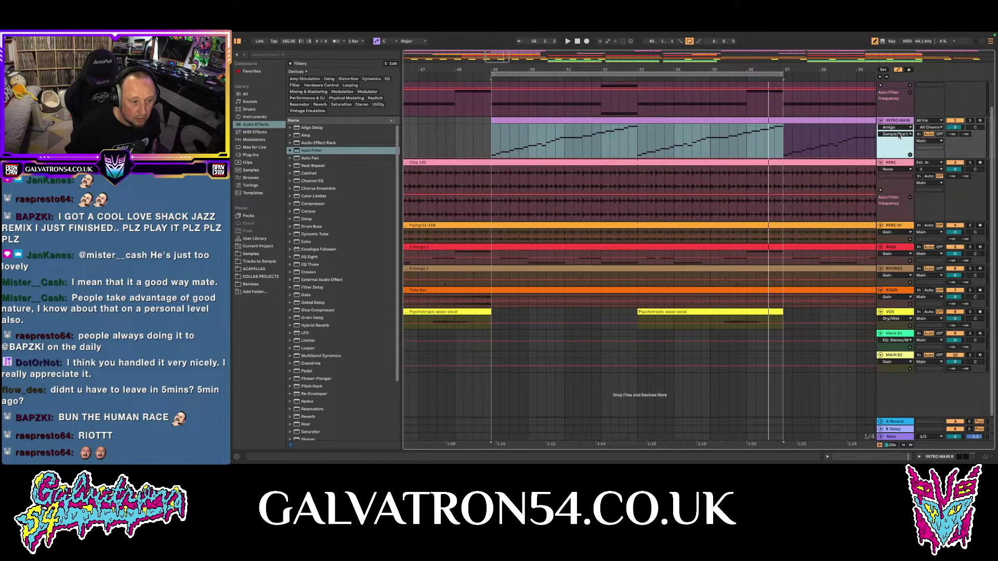
click(899, 135)
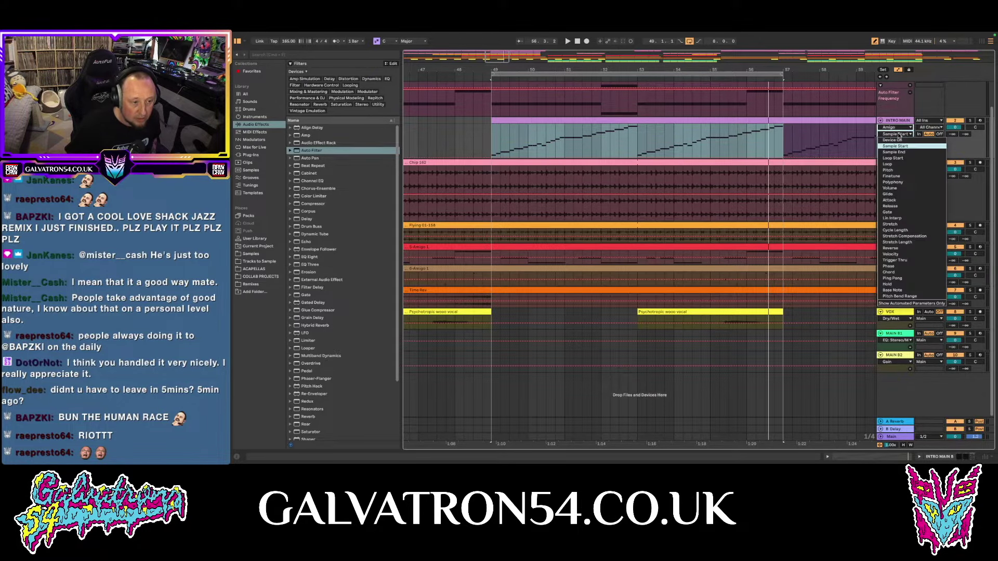
click(890, 225)
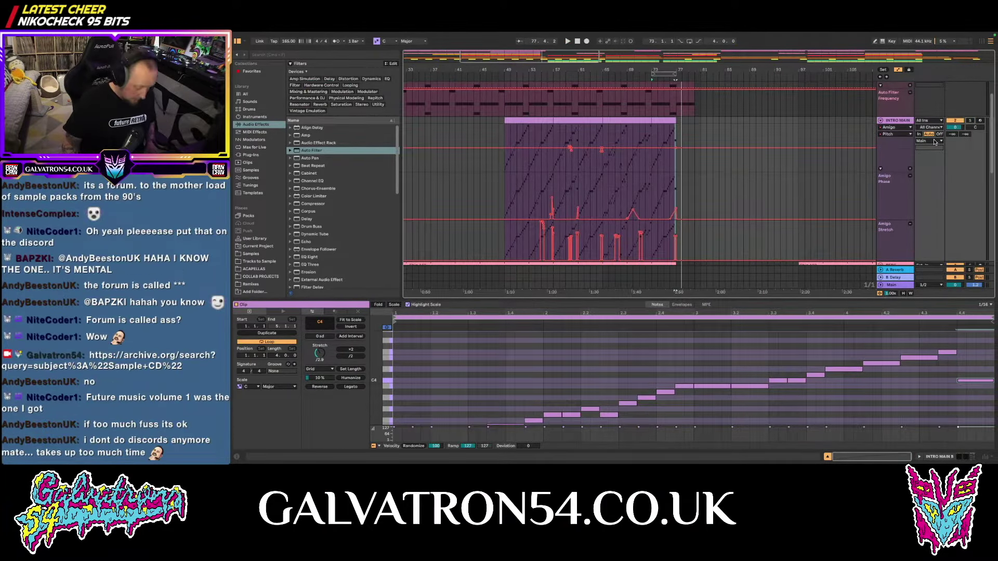
Step: Hide the automation and the clip detail view, and reduce the height of the intro main break track
key(a)
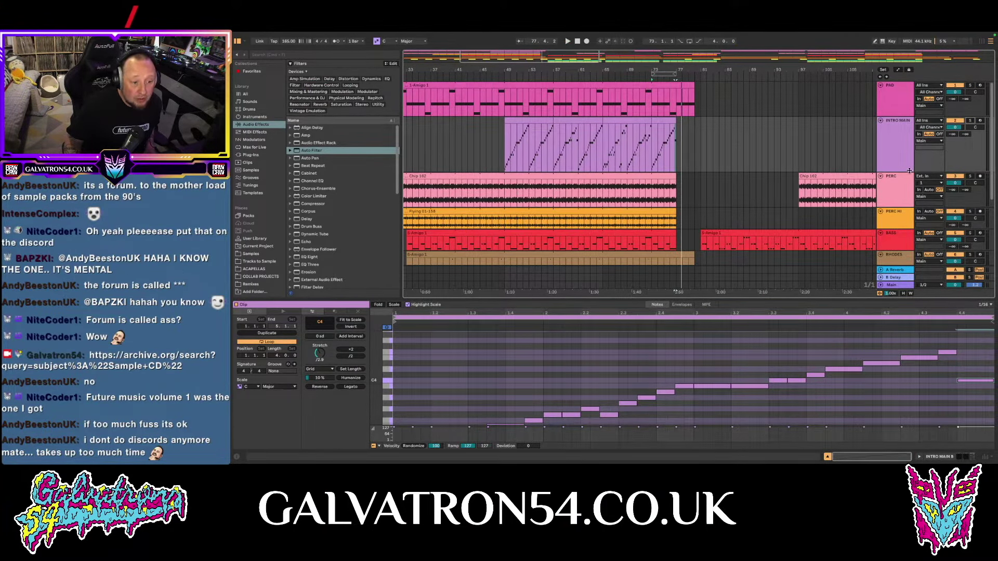
drag(906, 171, 906, 136)
key(w)
key(super+alt+l)
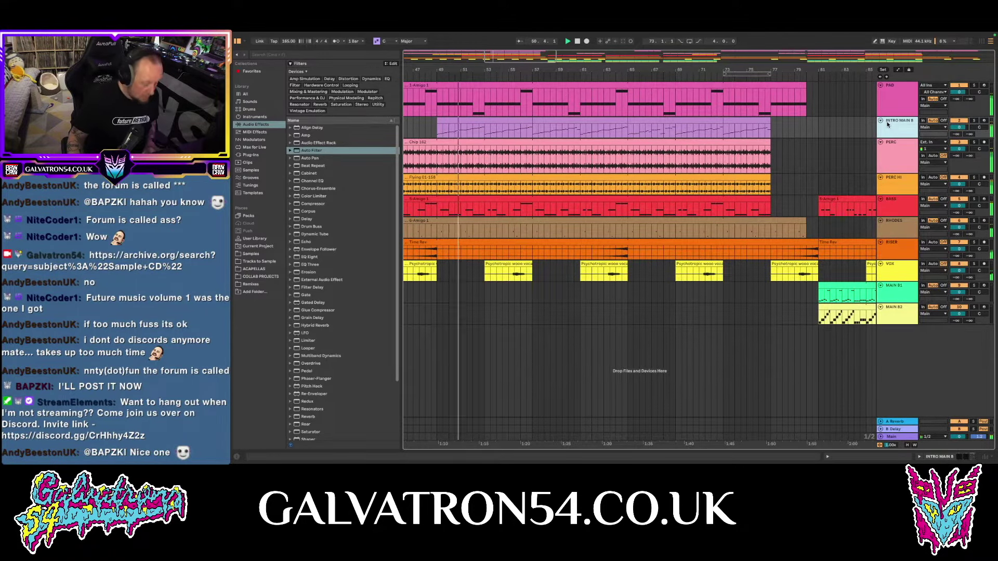
Step: Examine the intro main break's Amigo pitch, phase and stretch automation, and the closing clips at the end of the arrangement
key(a)
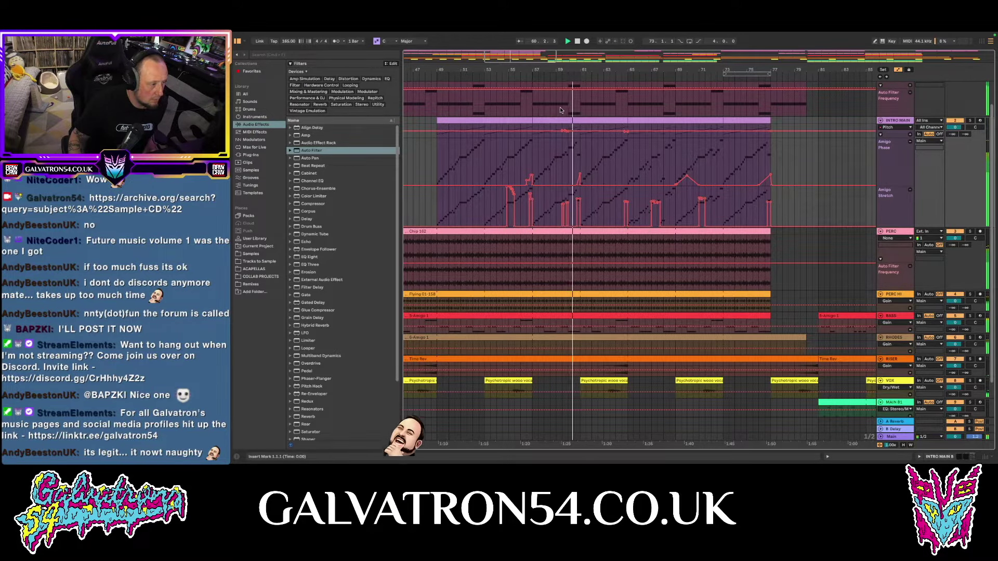
drag(558, 68, 544, 162)
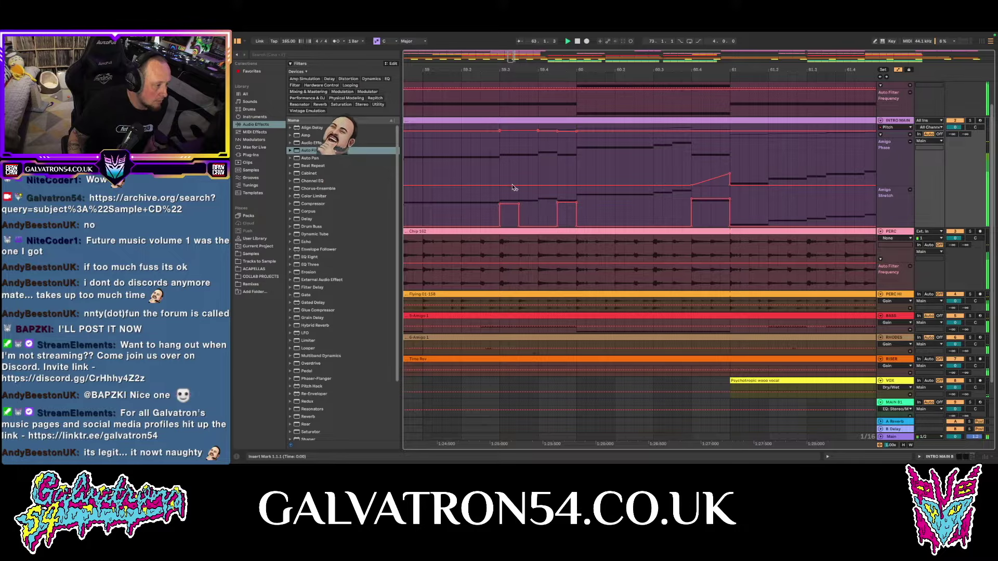
drag(722, 69, 562, 17)
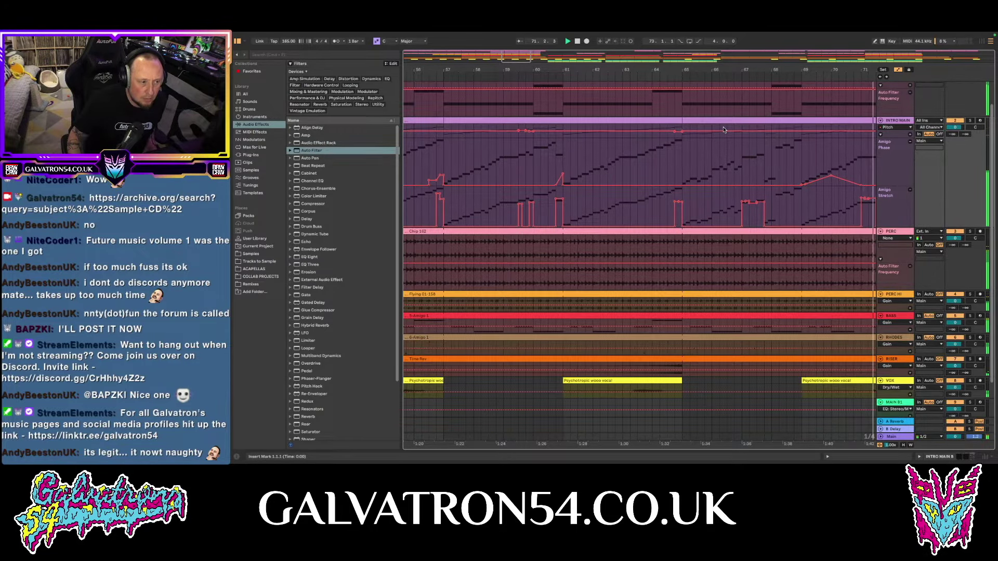
drag(760, 71, 682, 71)
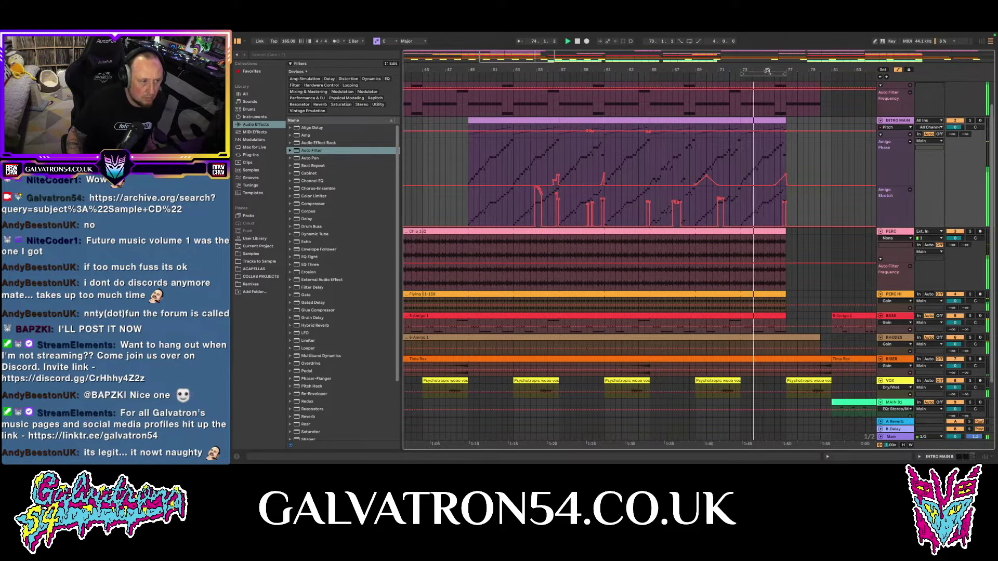
drag(766, 70, 767, 101)
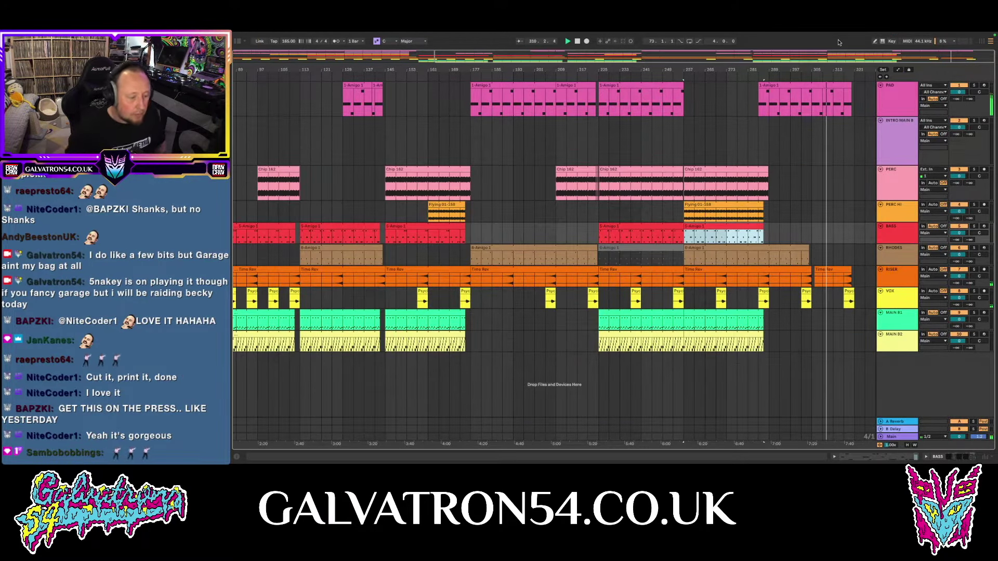
drag(861, 70, 819, 122)
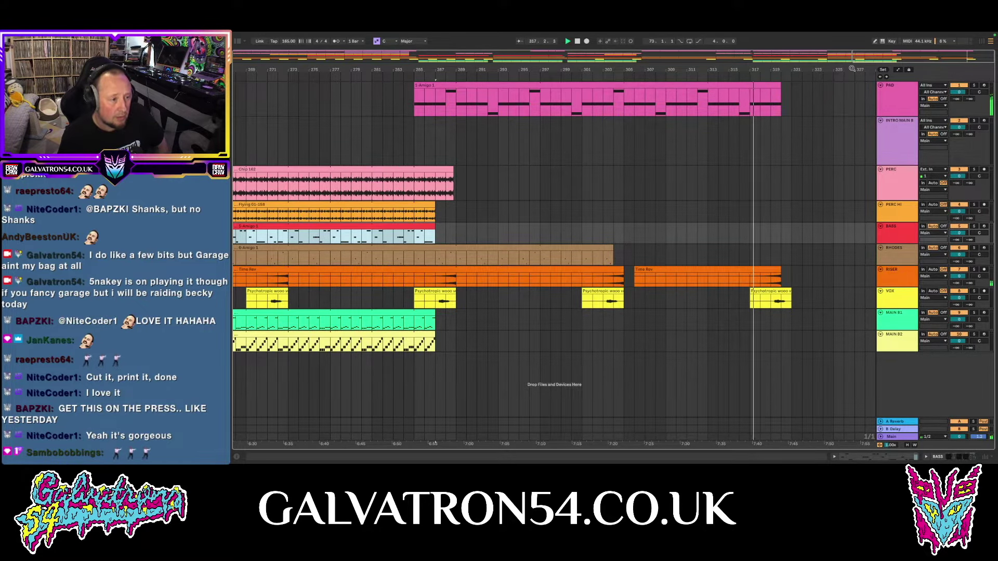
Step: Audition the effects in the VOL 1 Special FX folder and place Little Pop.wav on a new audio track at bar 13
drag(873, 69, 827, 110)
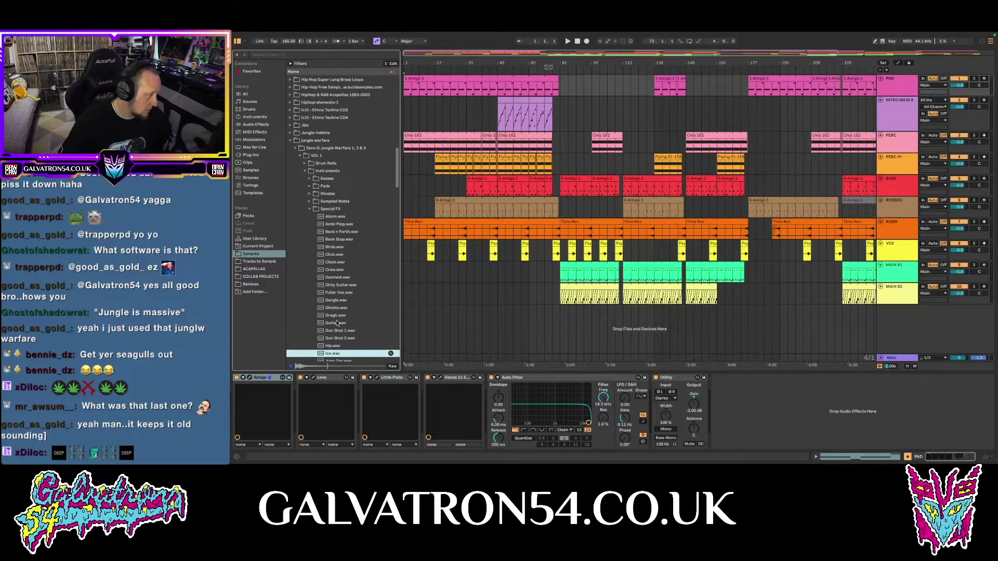
scroll(337, 315, down, 5)
scroll(337, 316, down, 3)
key(Down)
key(Down)
key(Down)
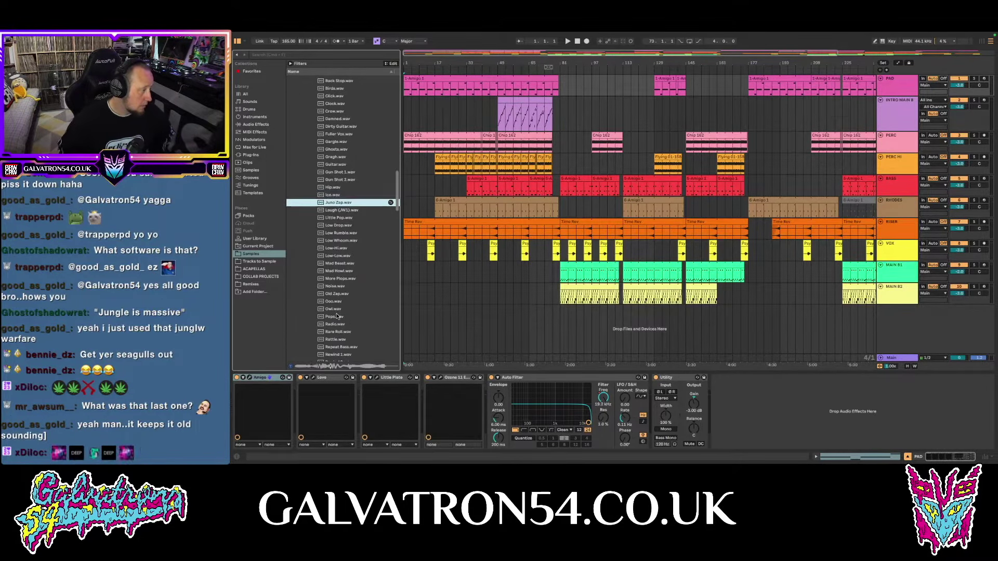
key(Down)
key(Down)
key(Up)
key(Up)
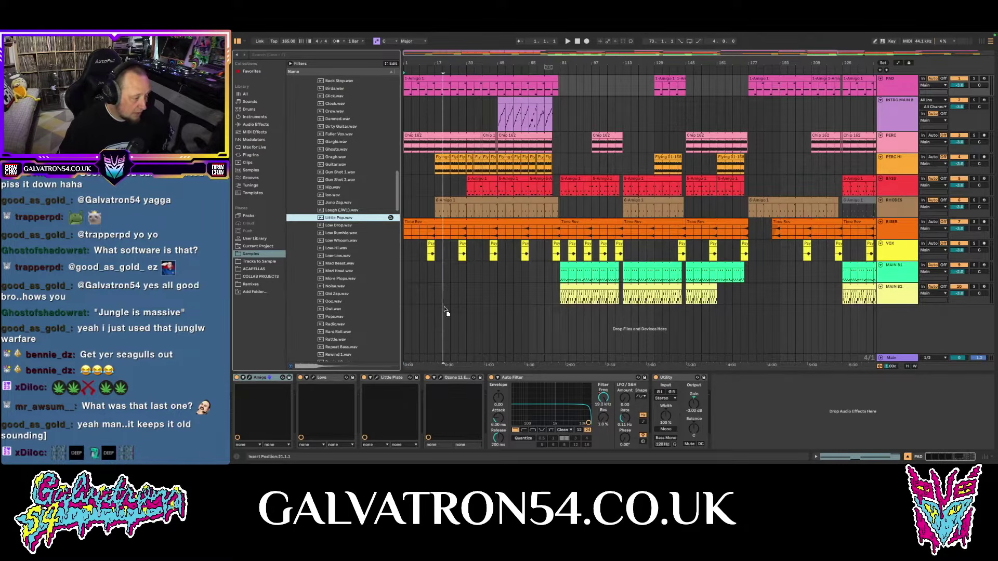
click(425, 333)
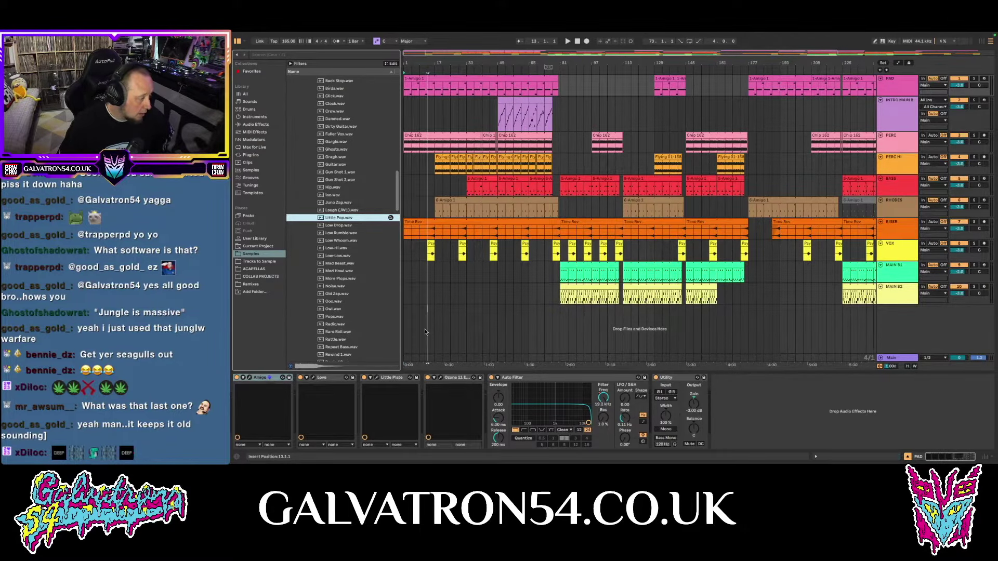
drag(339, 218, 425, 332)
Step: Audition the Special FX samples from Low Drop.wav onward and the vocal samples in the VOL 1 Vox FX folder
click(336, 226)
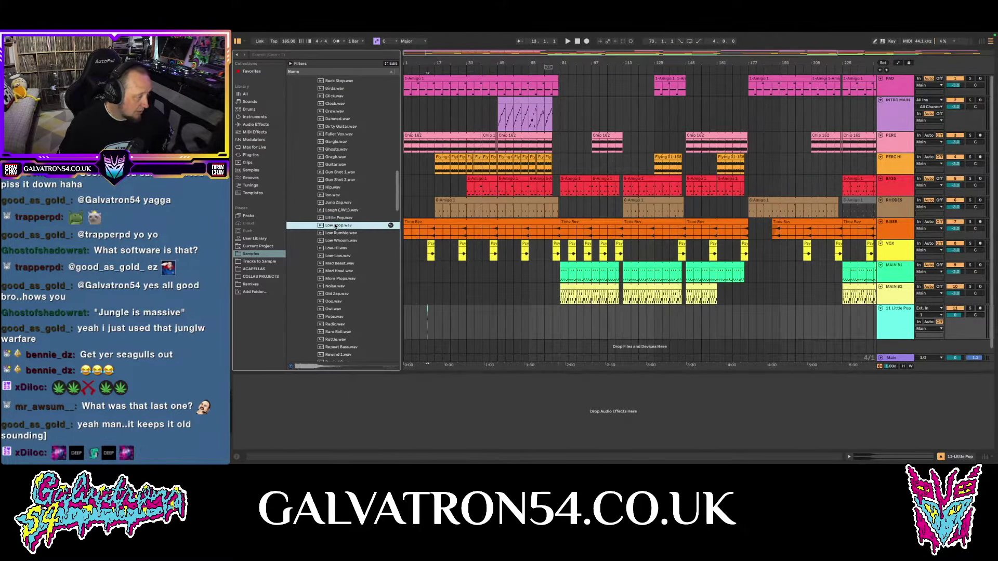
key(Down)
key(Down)
key(Down)
key(Down)
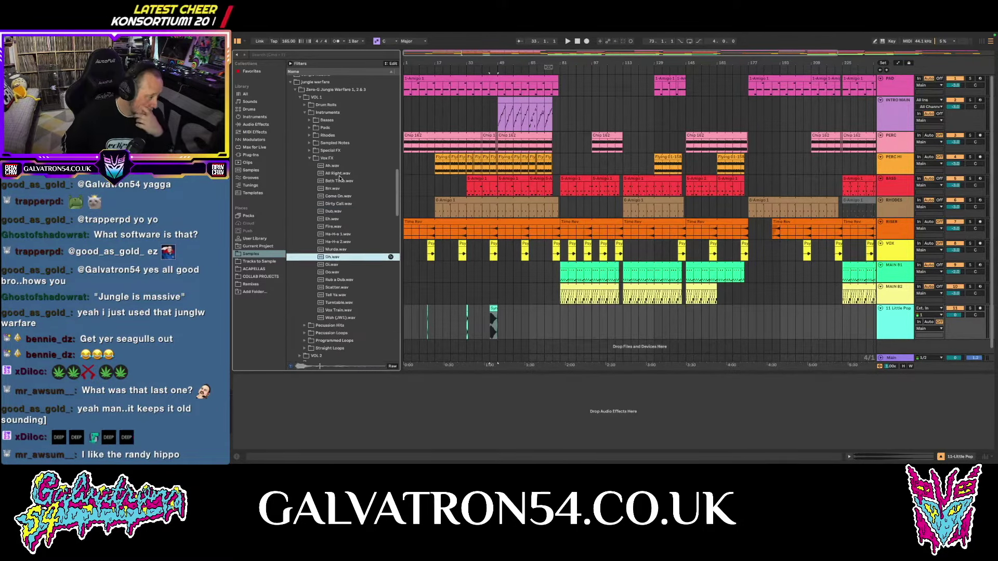
key(Down)
key(Down)
key(Down)
key(Down)
key(Down)
key(Down)
key(Down)
key(Down)
Step: Audition the samples in the VOL 2 Instruments FX folder and place Shimma Fx.wav on a new audio track at bar 21
click(300, 97)
click(300, 105)
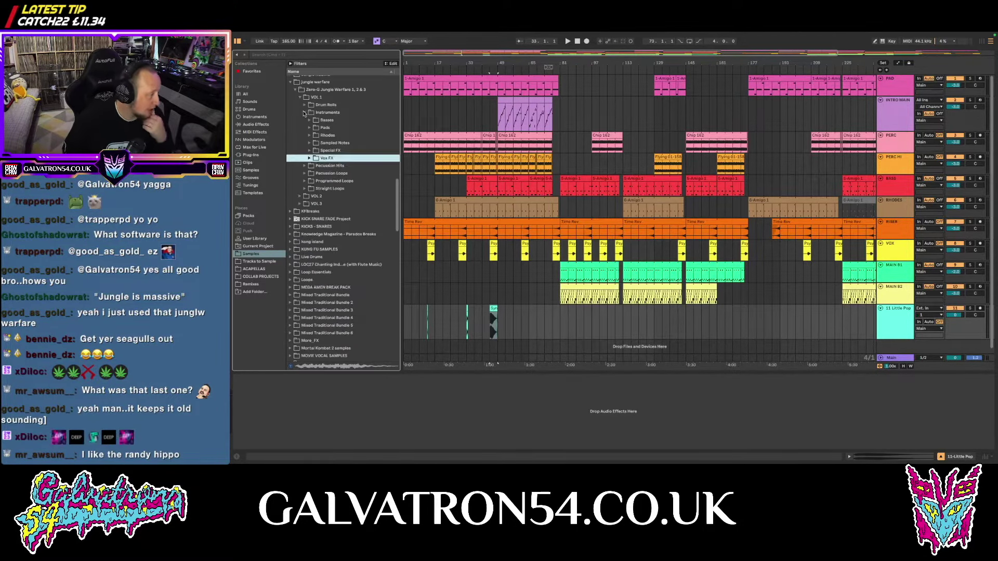
click(305, 135)
click(310, 158)
key(Down)
key(Down)
key(Down)
key(Down)
key(Down)
key(Down)
key(Down)
key(Down)
key(Down)
key(Down)
key(Down)
key(Down)
key(Down)
key(Down)
key(Down)
key(Down)
key(Down)
key(Down)
key(Down)
key(Down)
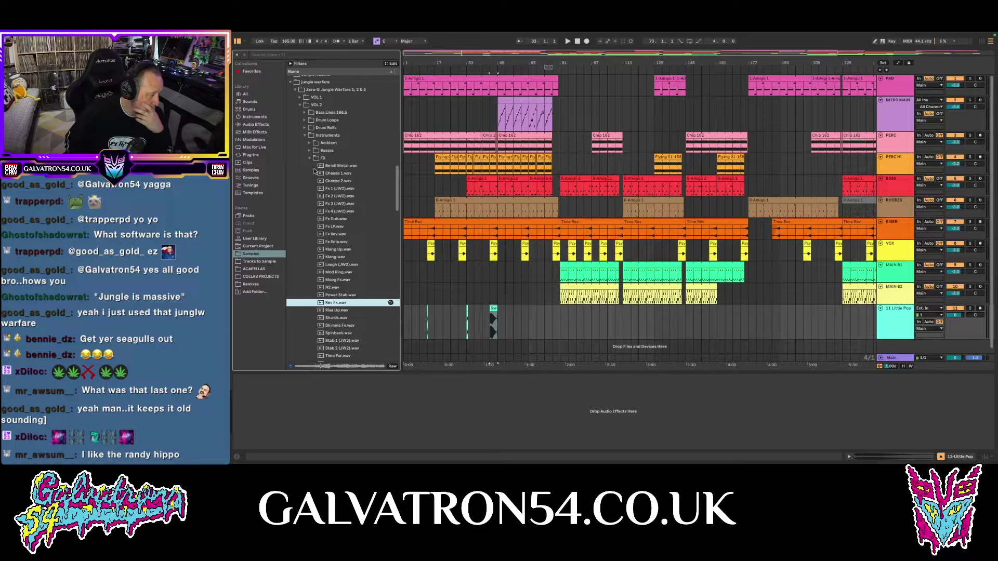
key(Down)
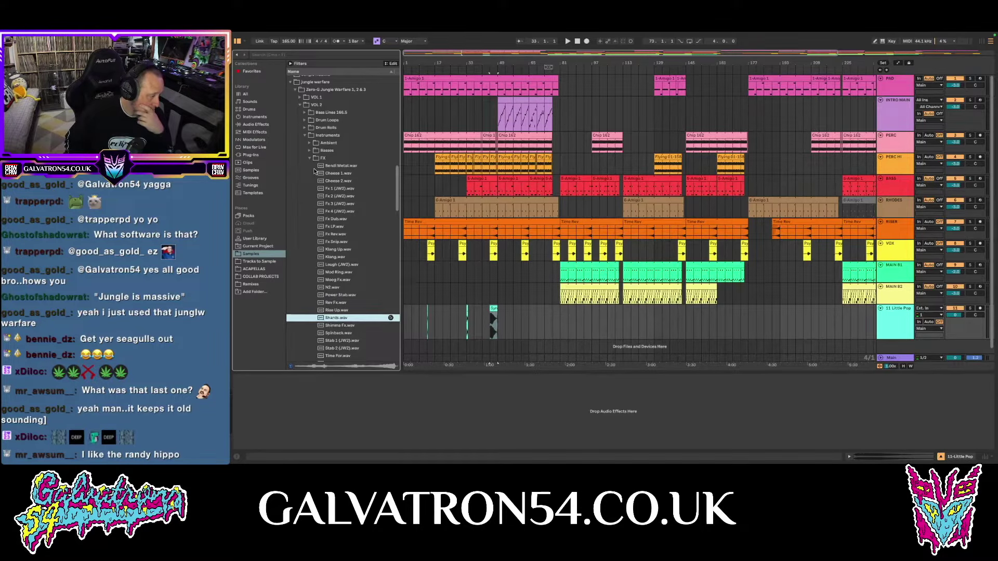
key(Down)
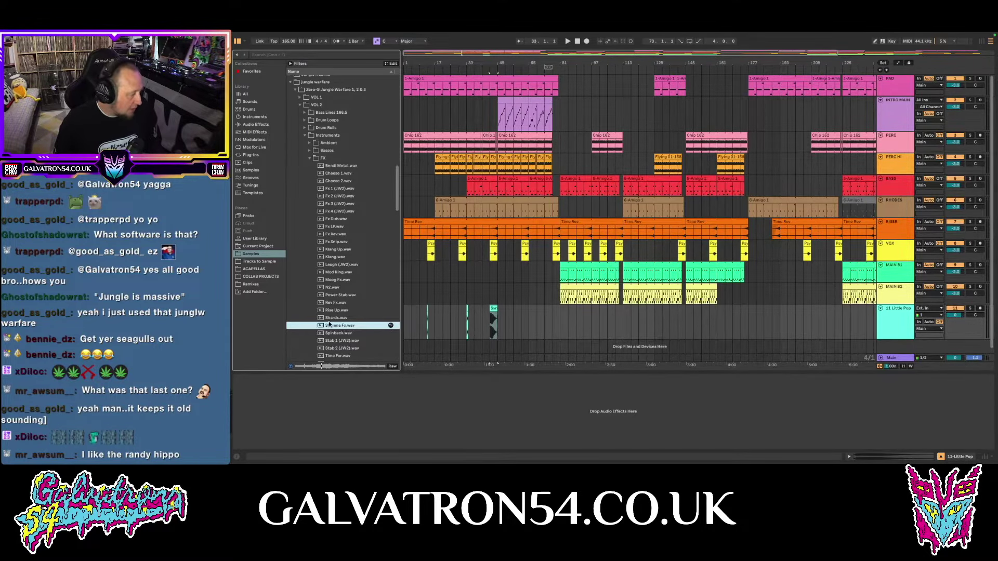
drag(333, 328, 445, 354)
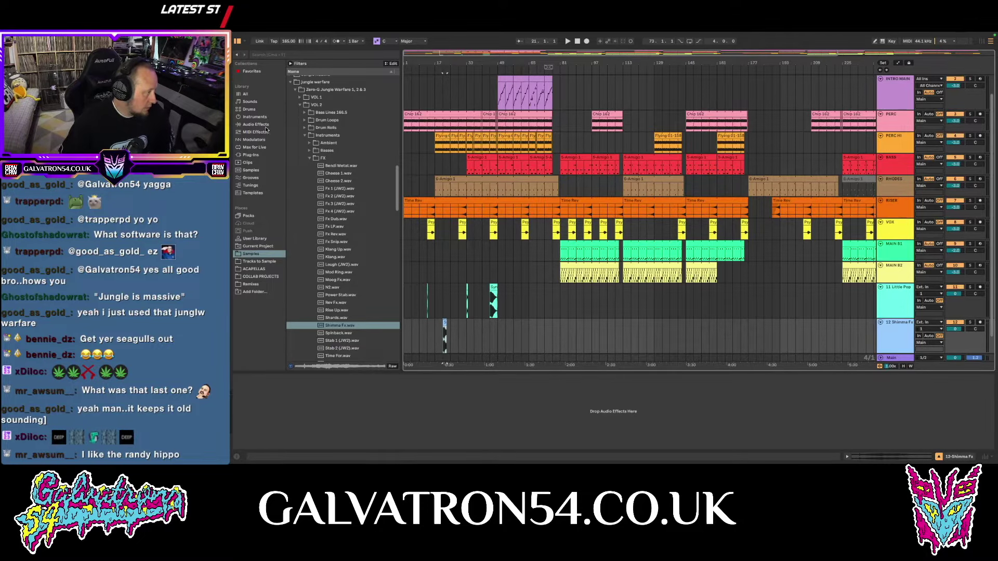
Step: Find the Amigo plug-in, add it on a new track, and load the Shimma Fx clip into its sampler
click(251, 155)
scroll(613, 218, down, 2)
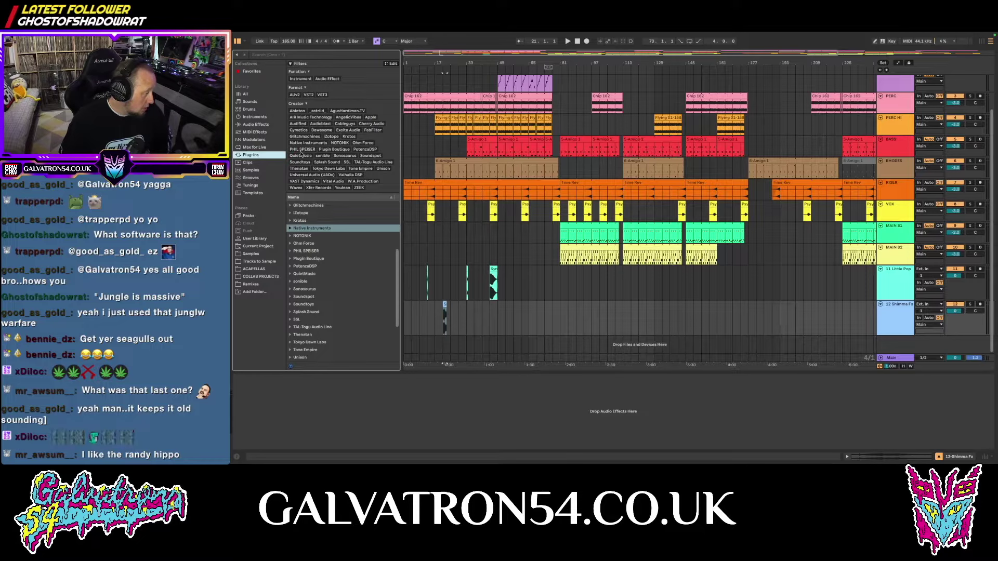
click(295, 55)
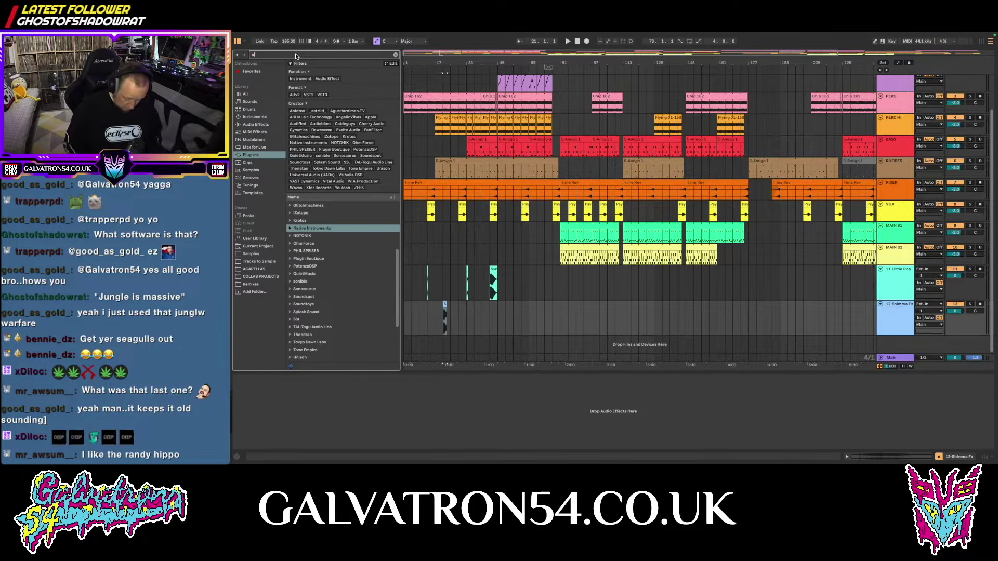
text(amigo)
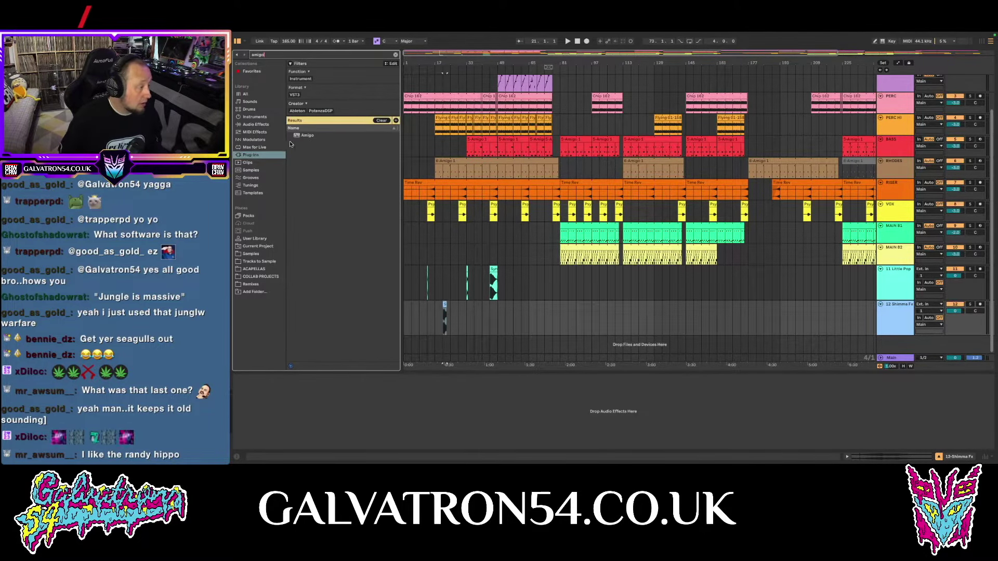
drag(310, 137, 893, 347)
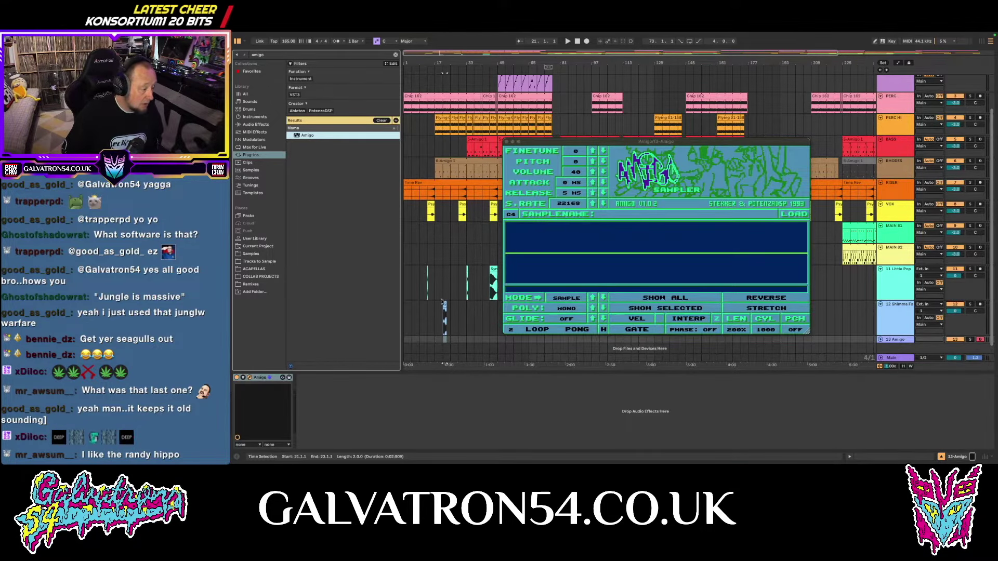
drag(443, 306, 591, 235)
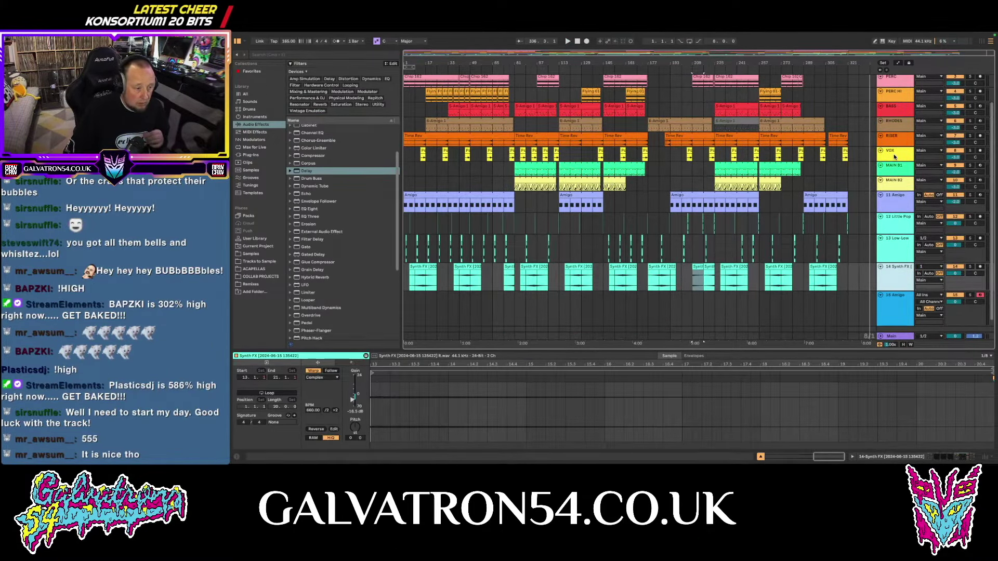
Step: Move the VOX and RISER tracks down directly above the Little Pop track, with RISER above VOX
drag(894, 156, 906, 211)
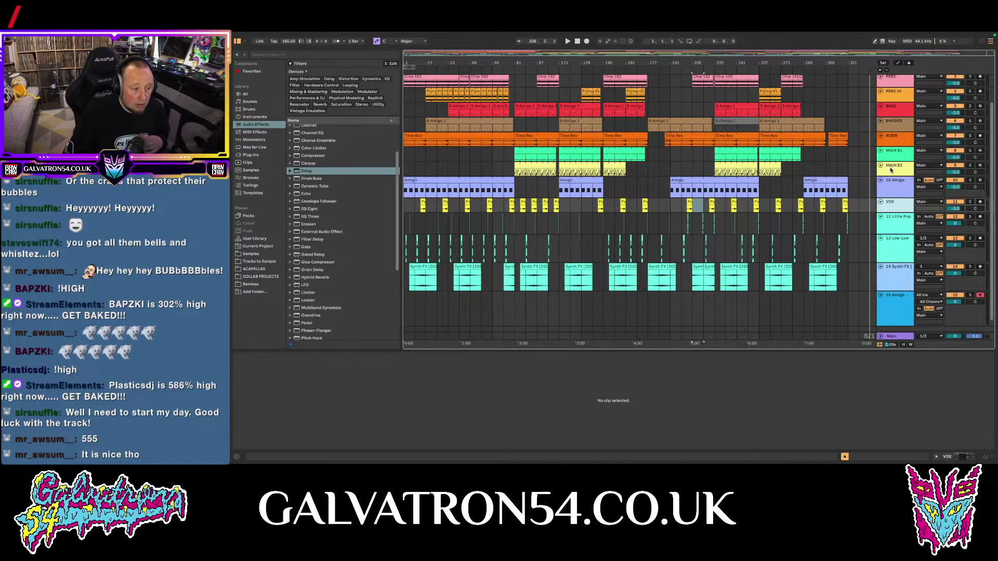
click(891, 138)
drag(891, 198, 891, 198)
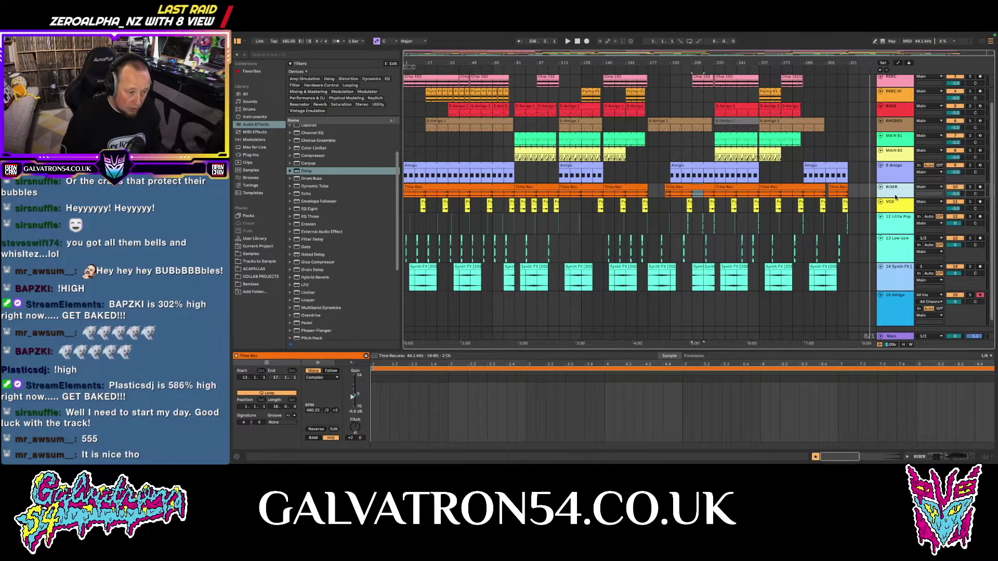
Step: Group the tracks from RISER through Synth FX and name the group FX
shift+click(890, 278)
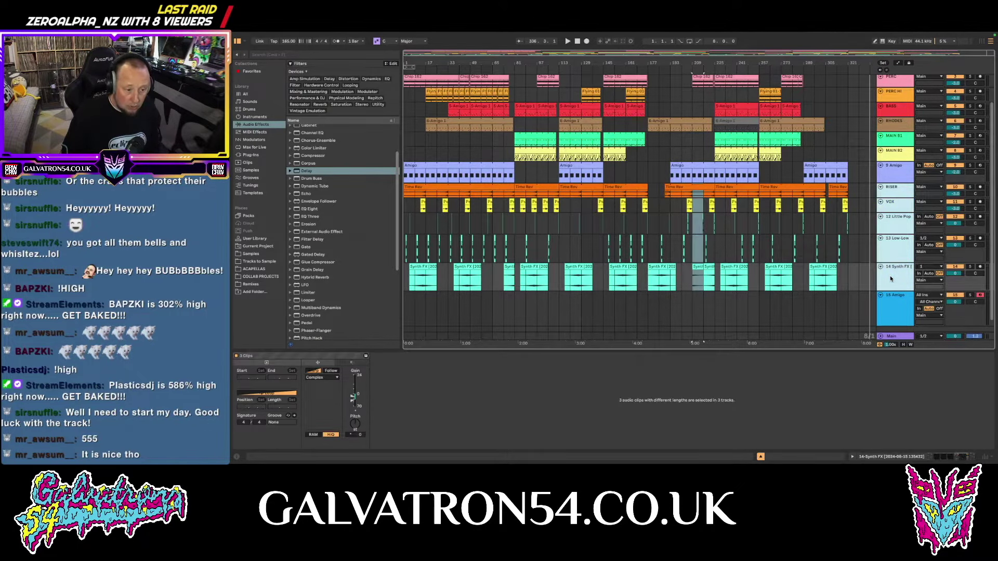
right_click(906, 194)
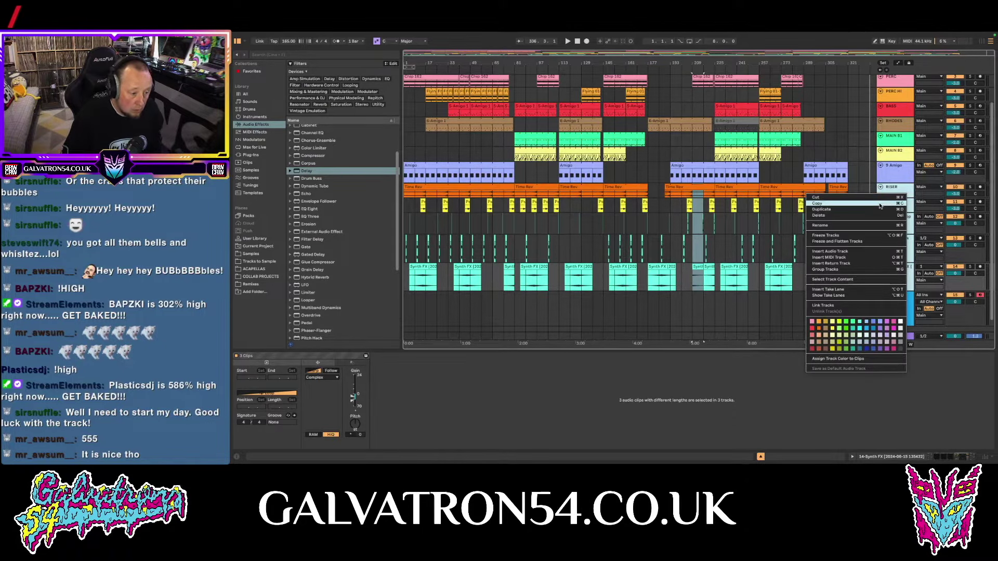
click(841, 270)
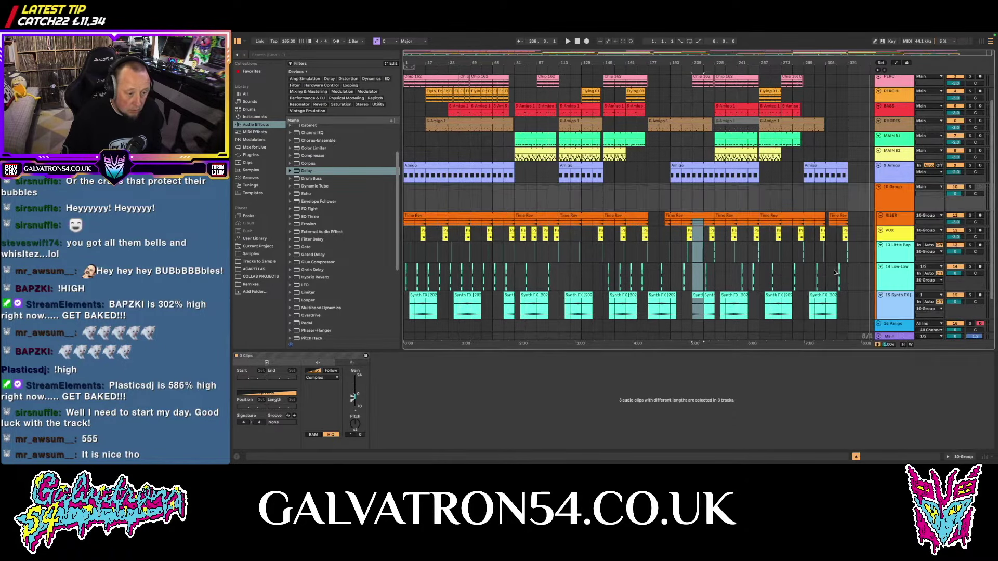
click(894, 189)
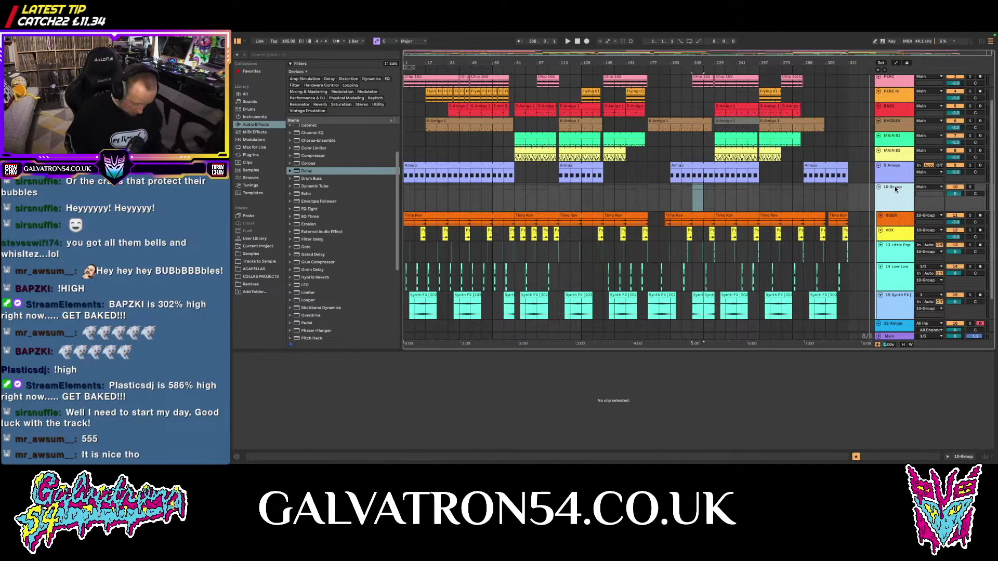
key(ctrl+r)
text(FX)
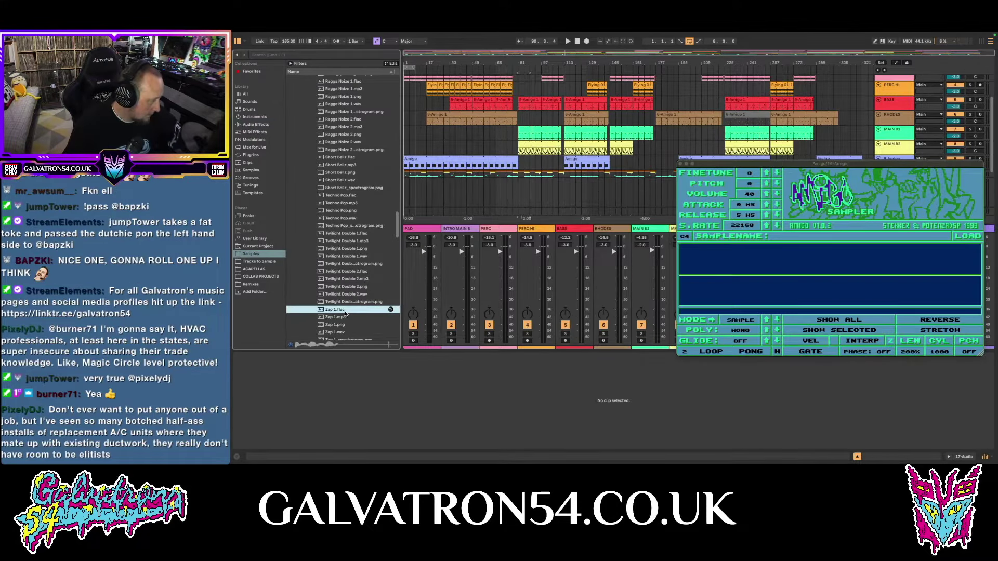
Step: Audition the Zap and Short Bellz samples, load Short Bellz.wav into the empty Amigo, and move its sample start slightly later
scroll(345, 306, down, 3)
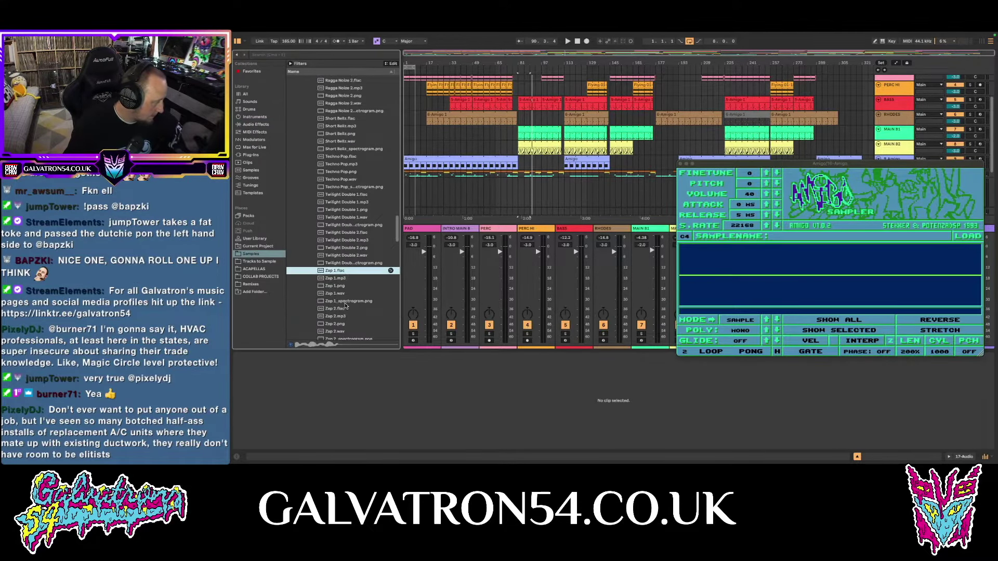
scroll(345, 306, down, 1)
click(336, 315)
scroll(341, 297, up, 5)
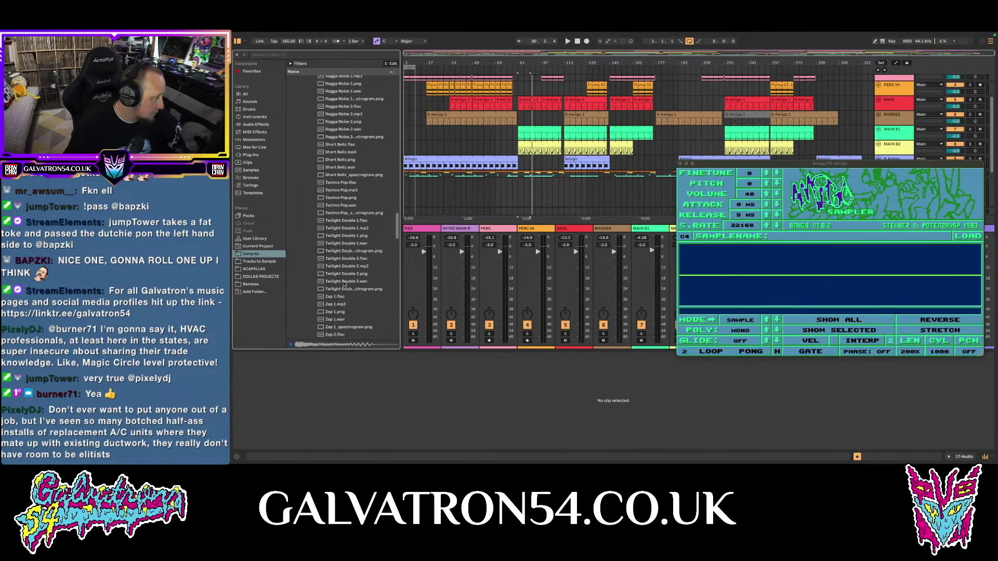
click(346, 211)
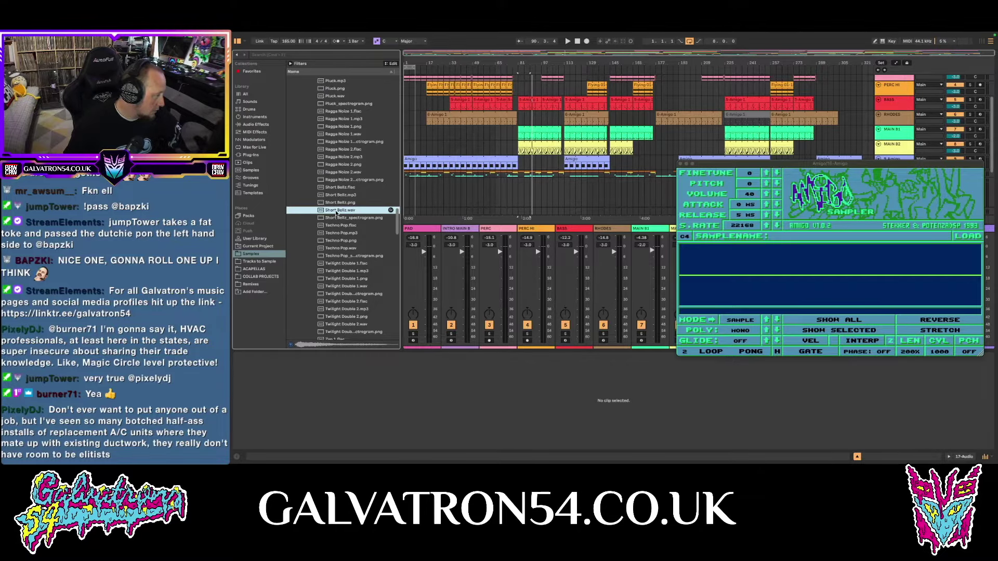
drag(346, 210, 759, 272)
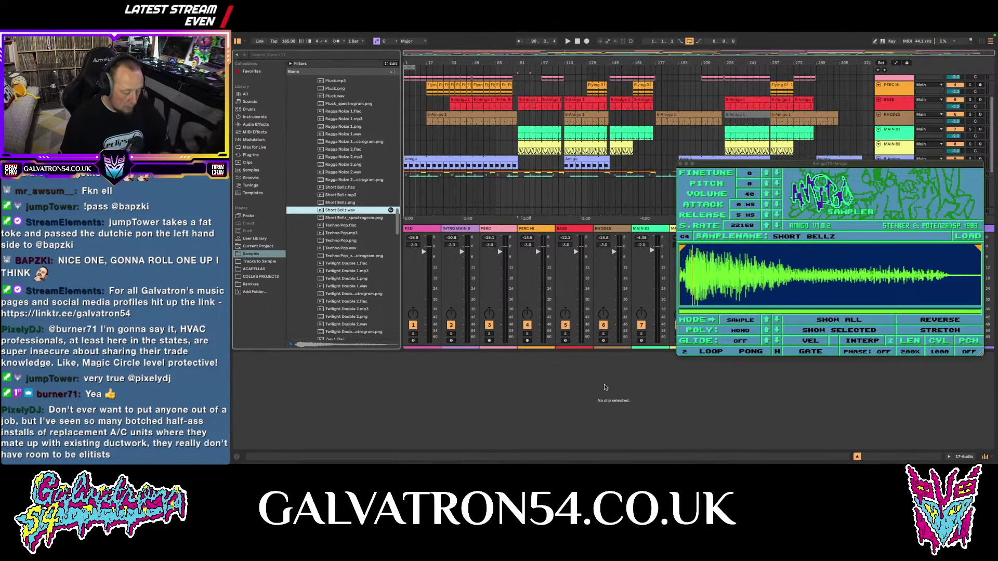
click(682, 250)
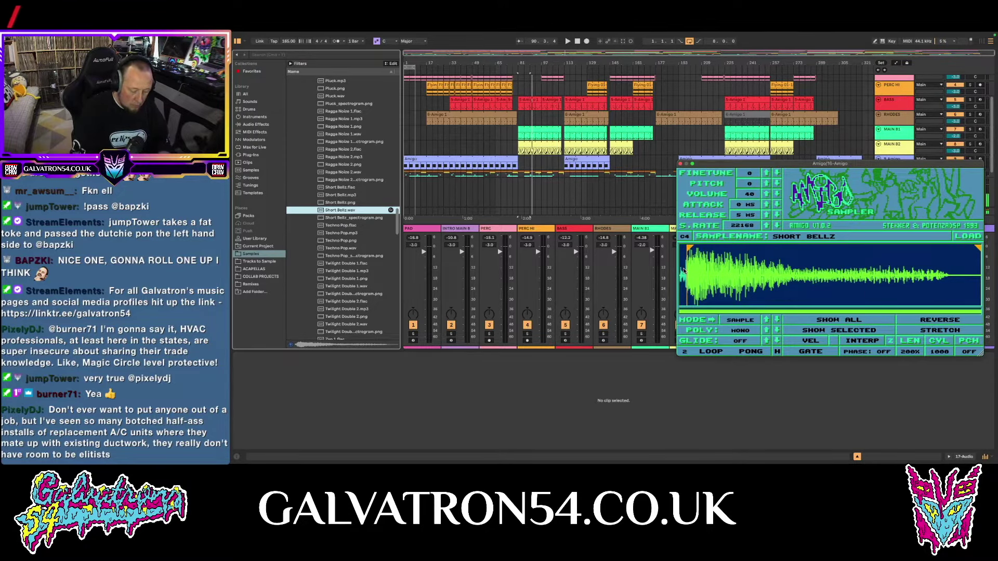
Step: Play the arrangement from the start, audition the Plip 1 sample, and load Plip 1.wav into Amigo in place of Short Bellz
click(414, 193)
key(space)
scroll(357, 190, up, 2)
scroll(356, 190, up, 5)
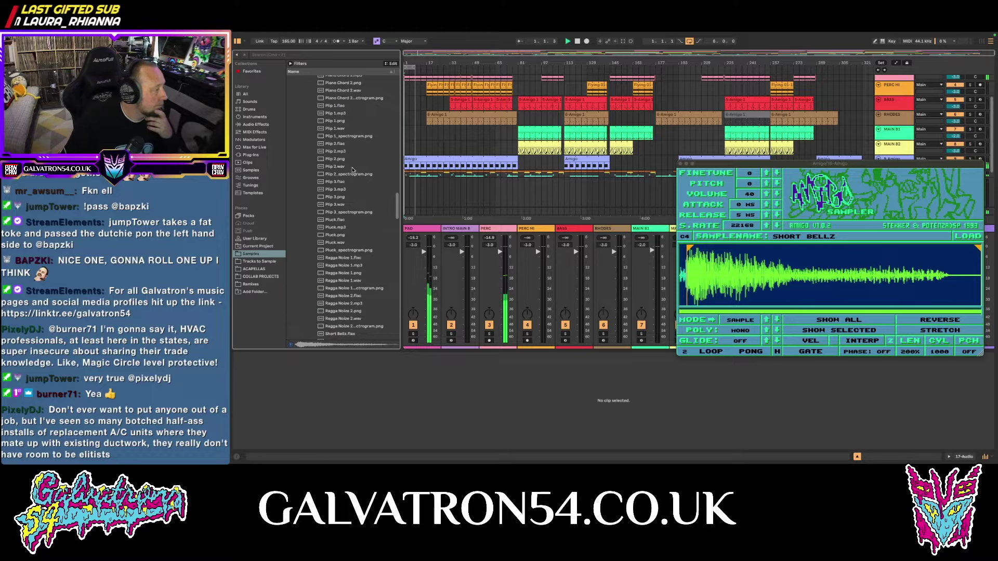
click(338, 113)
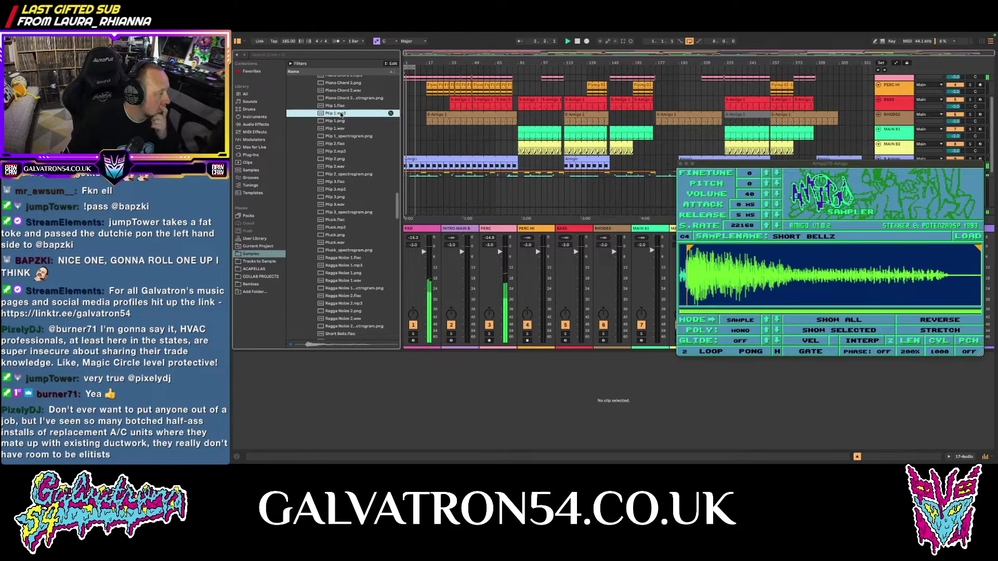
drag(332, 127, 706, 258)
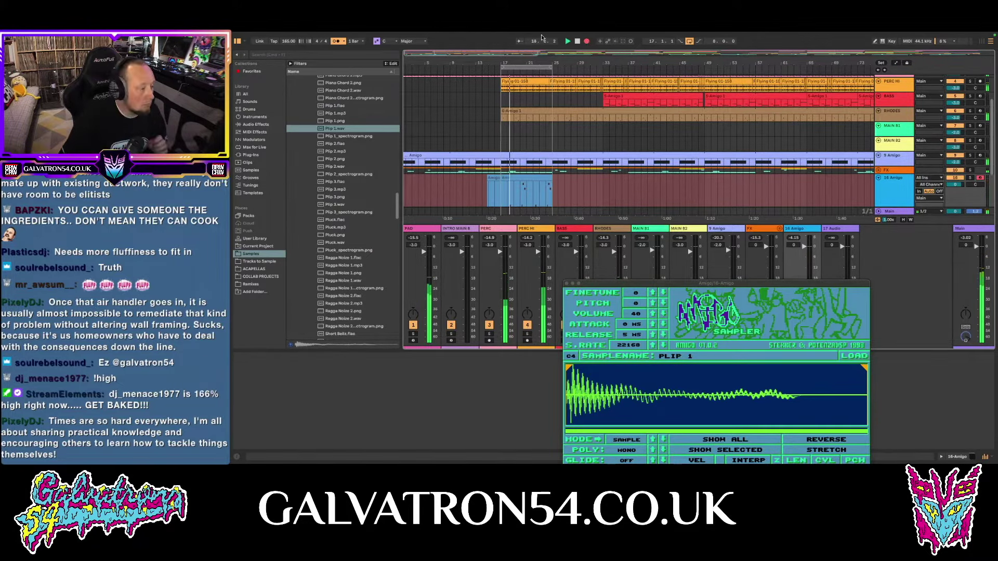
Step: Stop recording the Plip 1 part and lower the filter frequency of the Delay on its Amigo track
click(586, 41)
click(256, 132)
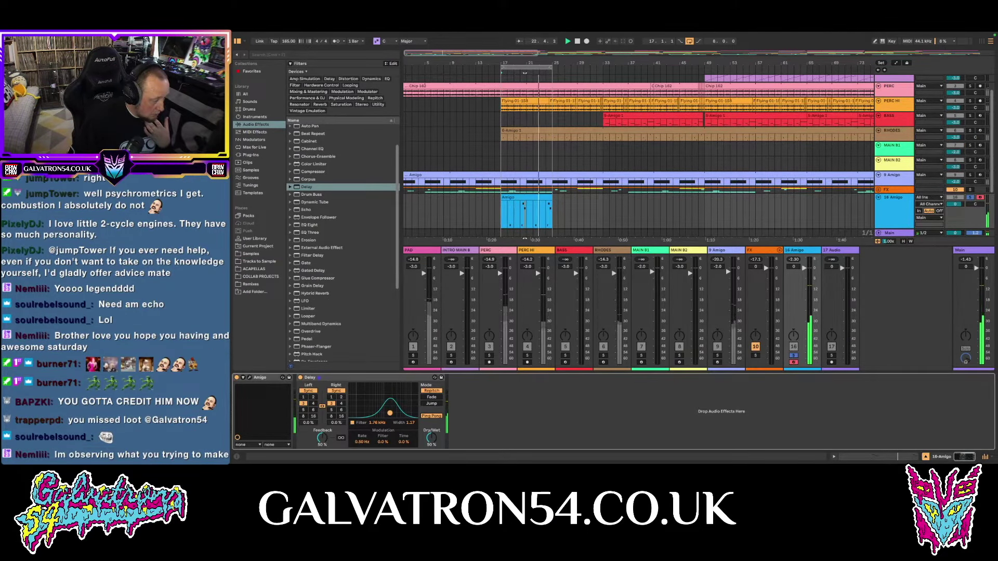
drag(390, 413, 388, 413)
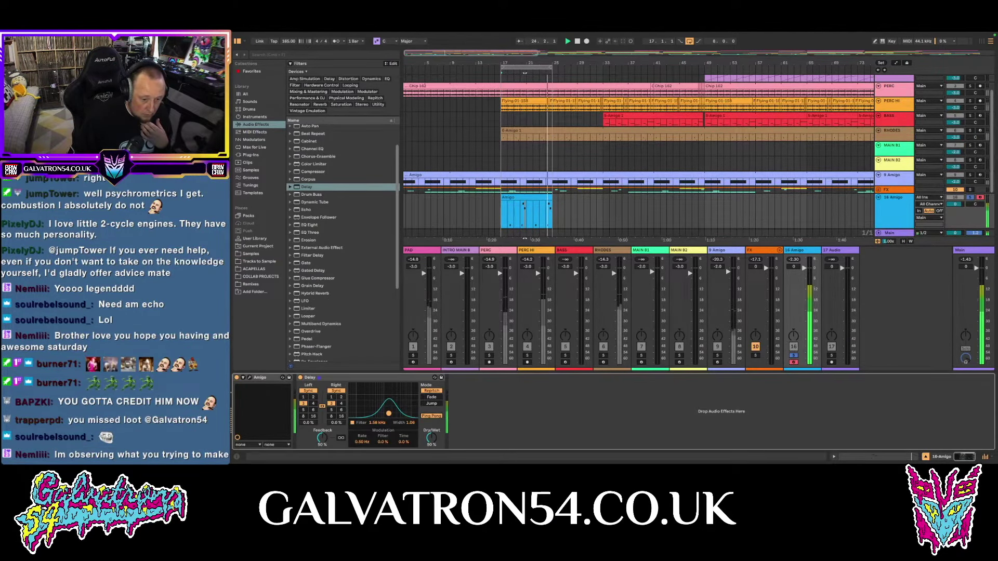
drag(388, 413, 386, 414)
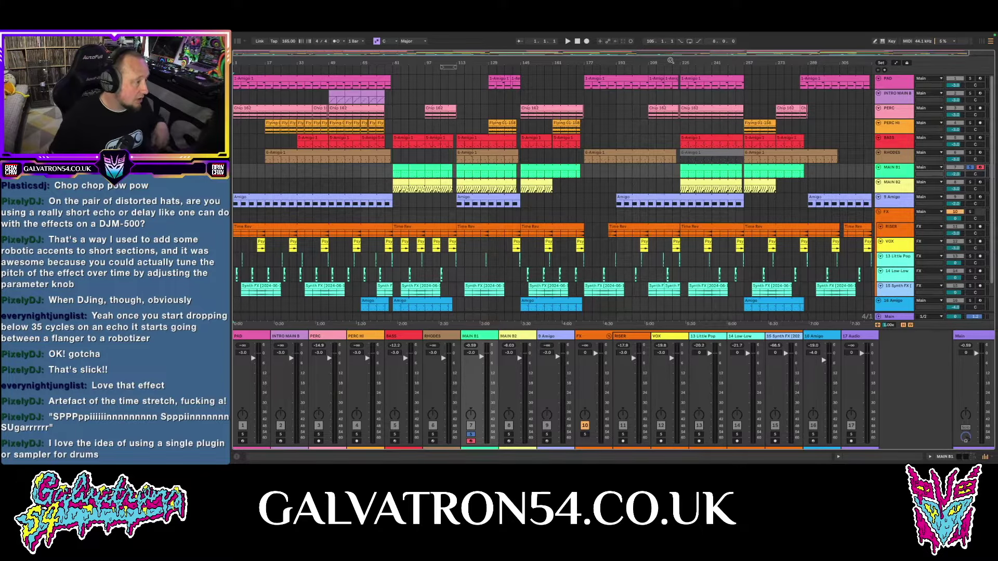
mouse_move(585, 40)
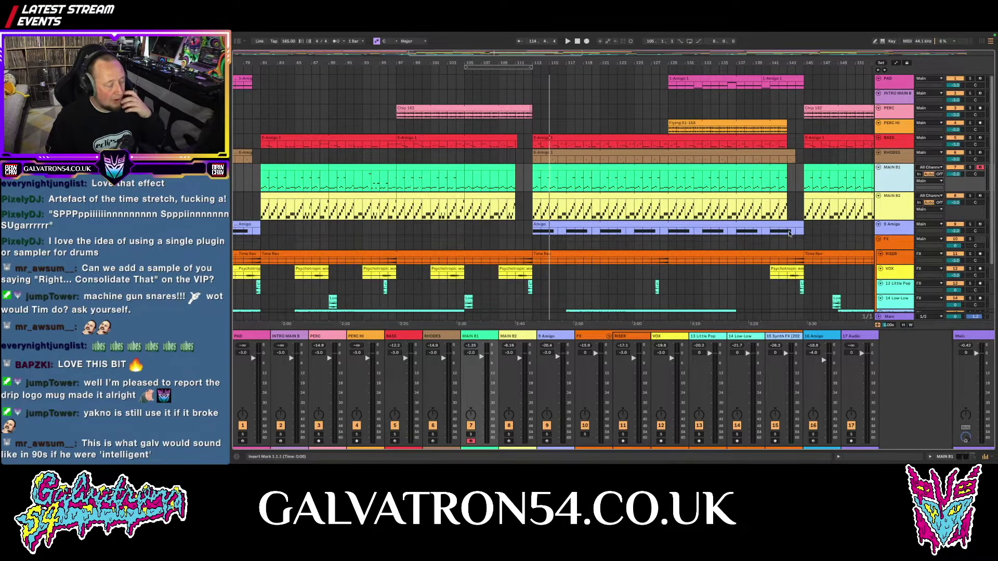
Step: Insert an audio track below MAIN B2 and use the Apache 03 drum loop from Zero-G Jungle Warfare VOL 3 for it at bar 113
click(696, 224)
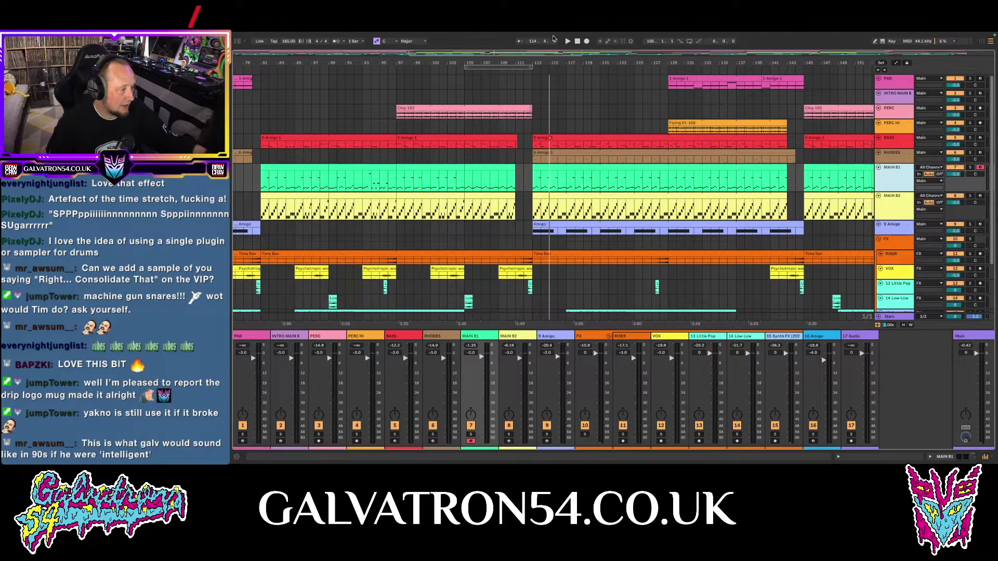
scroll(727, 217, down, 3)
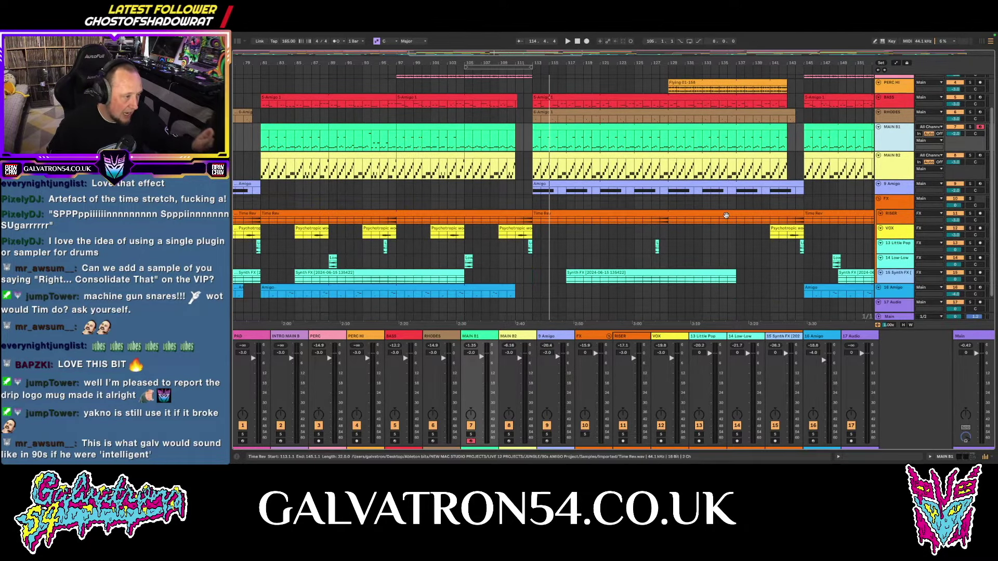
scroll(726, 215, up, 3)
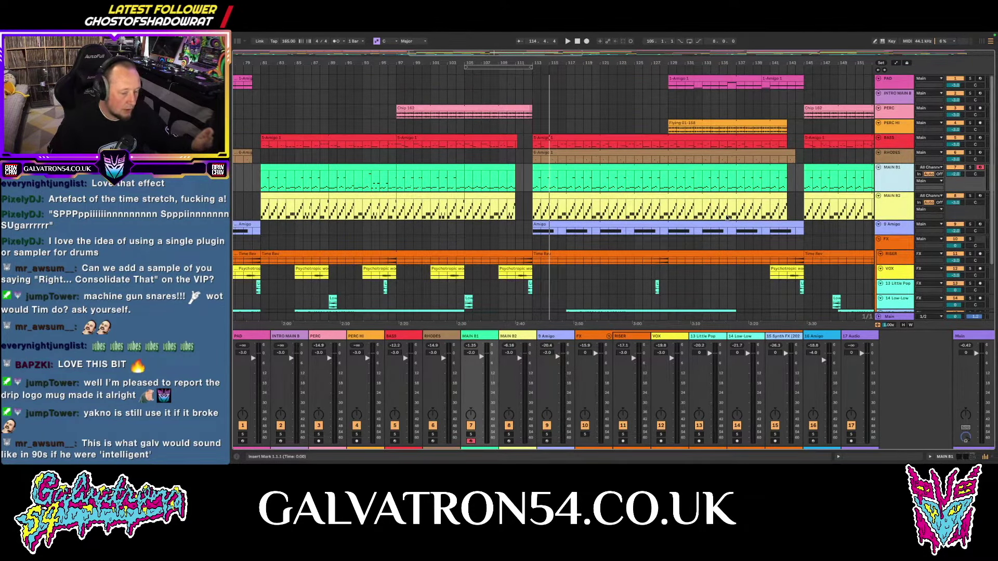
scroll(725, 217, down, 3)
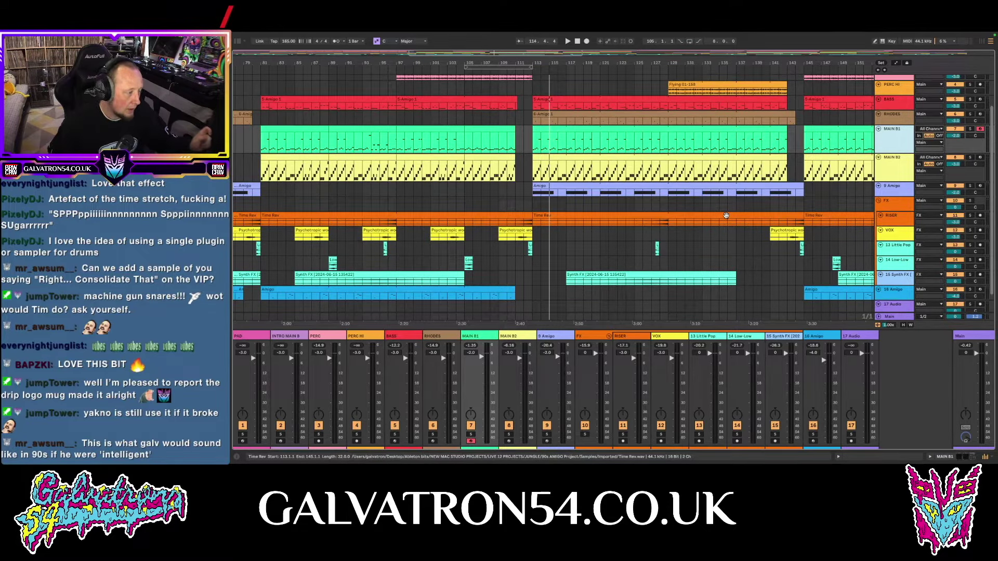
mouse_move(606, 37)
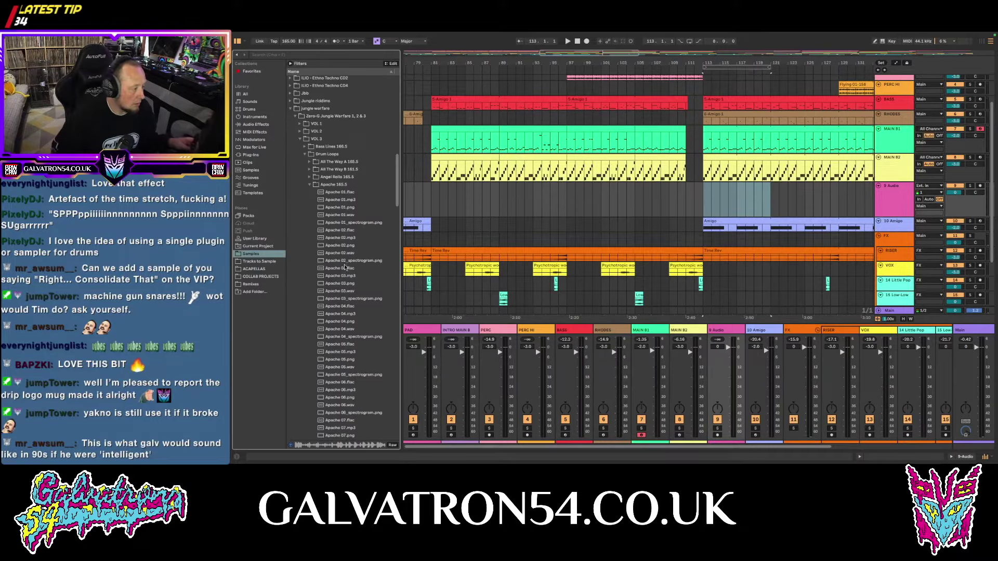
click(339, 293)
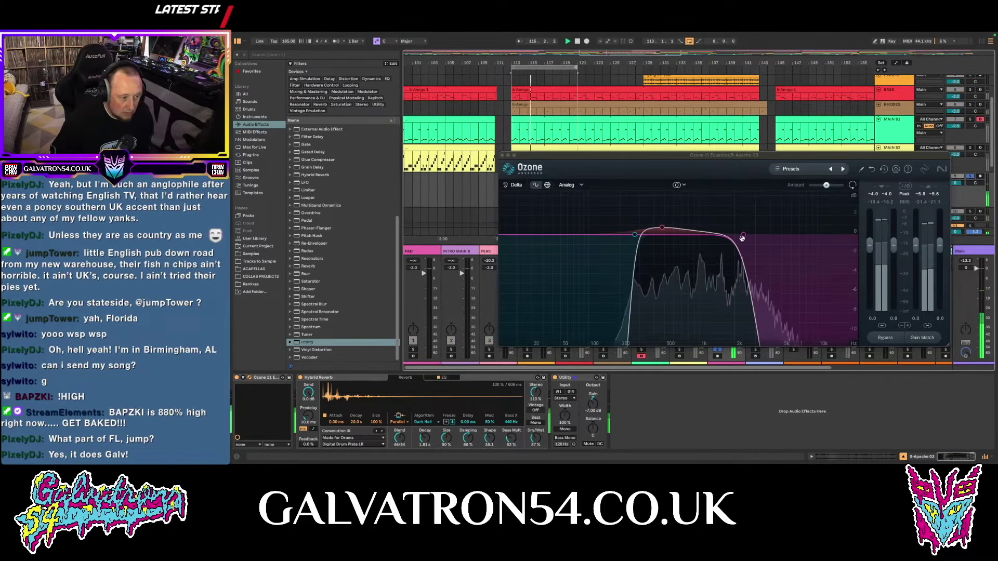
Step: Raise the flat low-pass cutoff of the Apache 03 track's Ozone equalizer to about 5354 Hz and select its bell band
drag(742, 238, 787, 241)
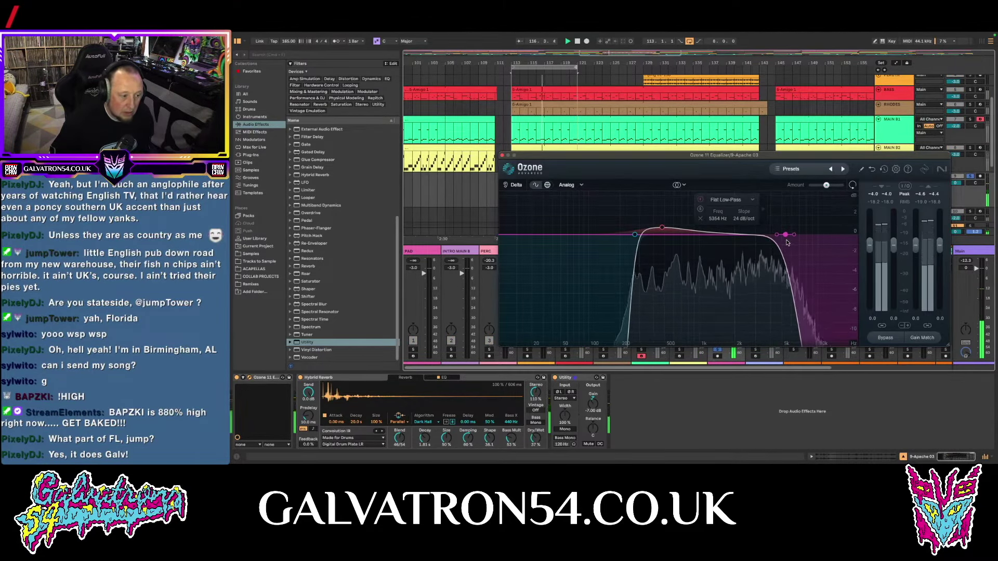
click(661, 229)
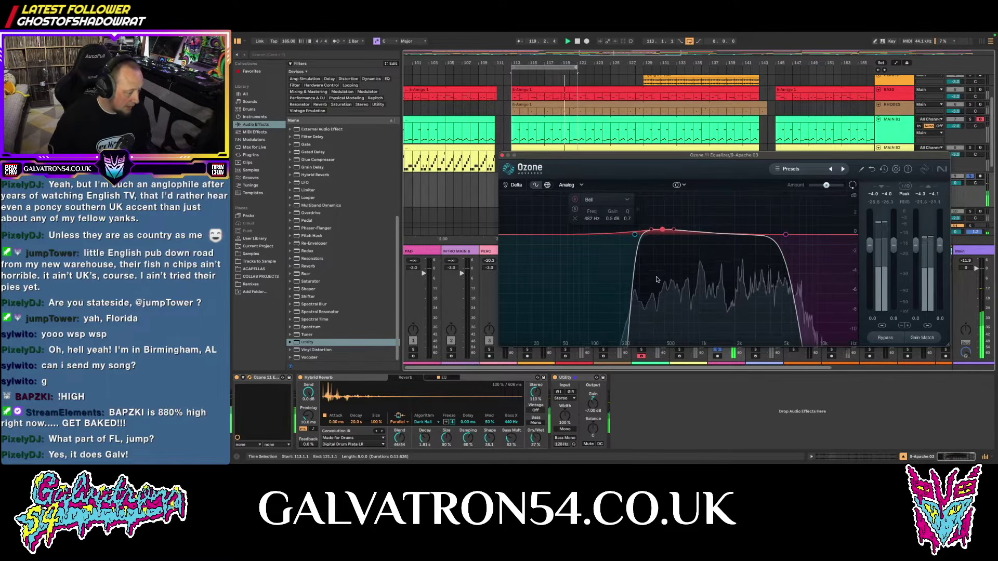
Step: Insert an Auto Filter between Hybrid Reverb and Utility on the Apache 03 track, and add another audio effect just before Utility
click(312, 138)
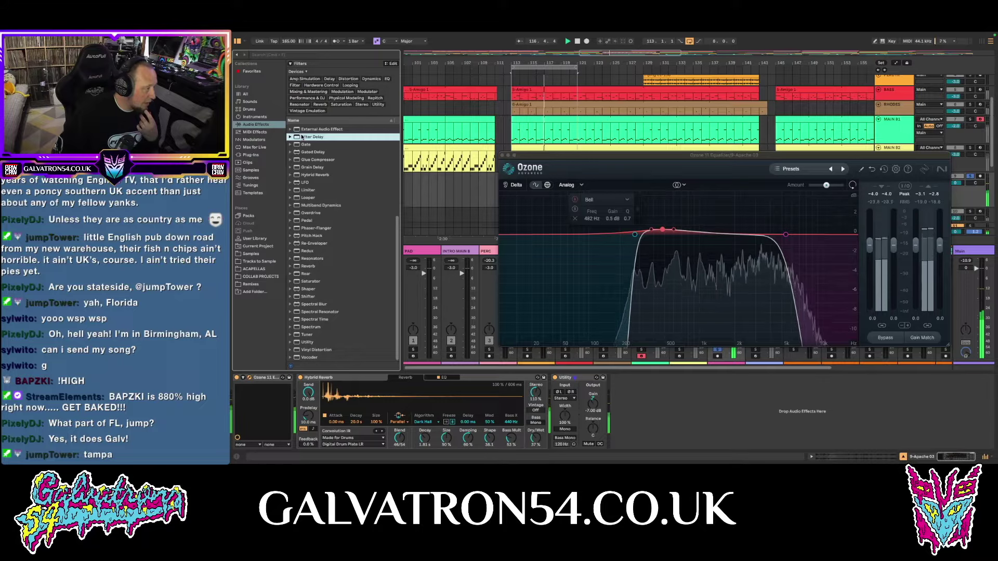
scroll(303, 137, up, 5)
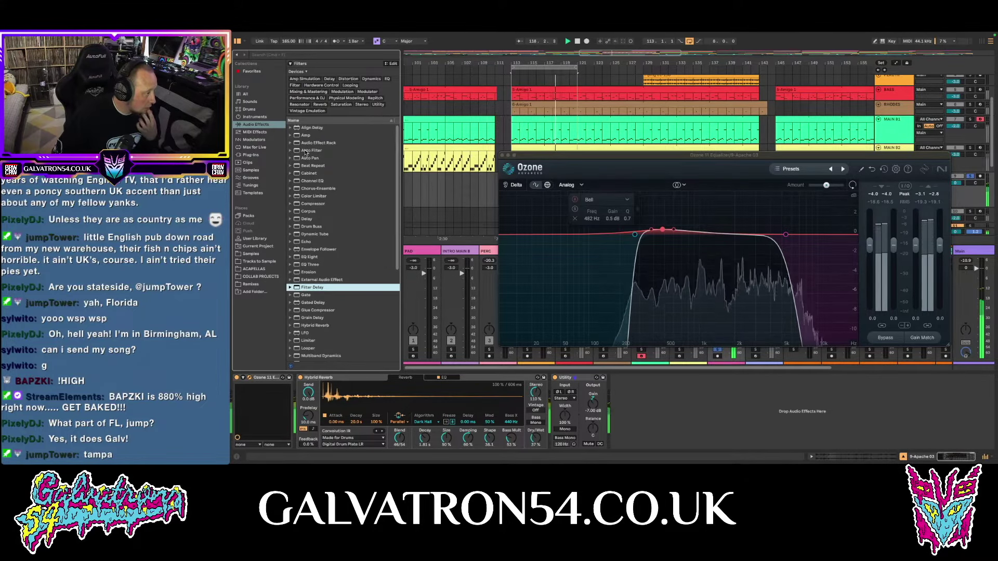
drag(306, 151, 554, 388)
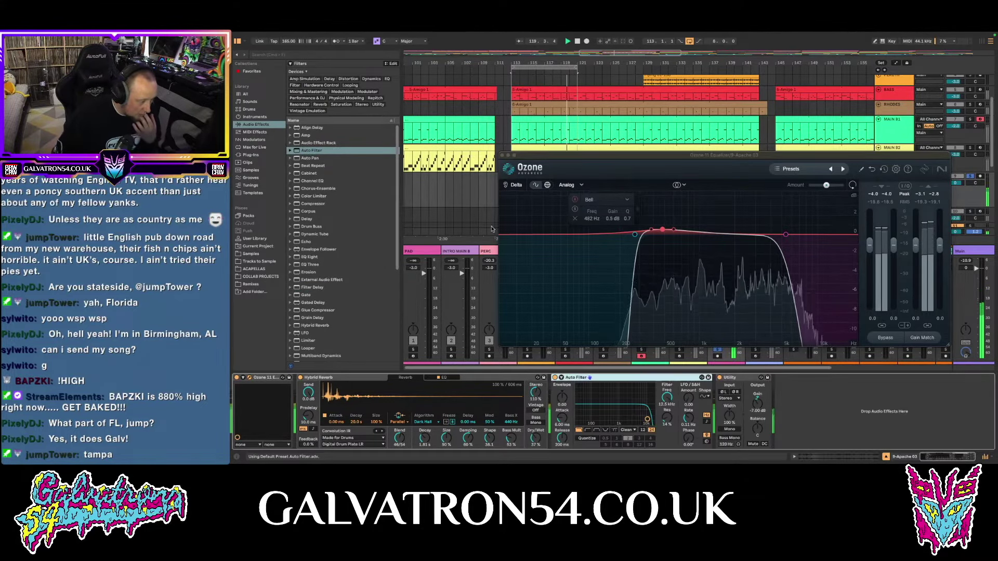
scroll(338, 203, down, 2)
drag(305, 314, 718, 405)
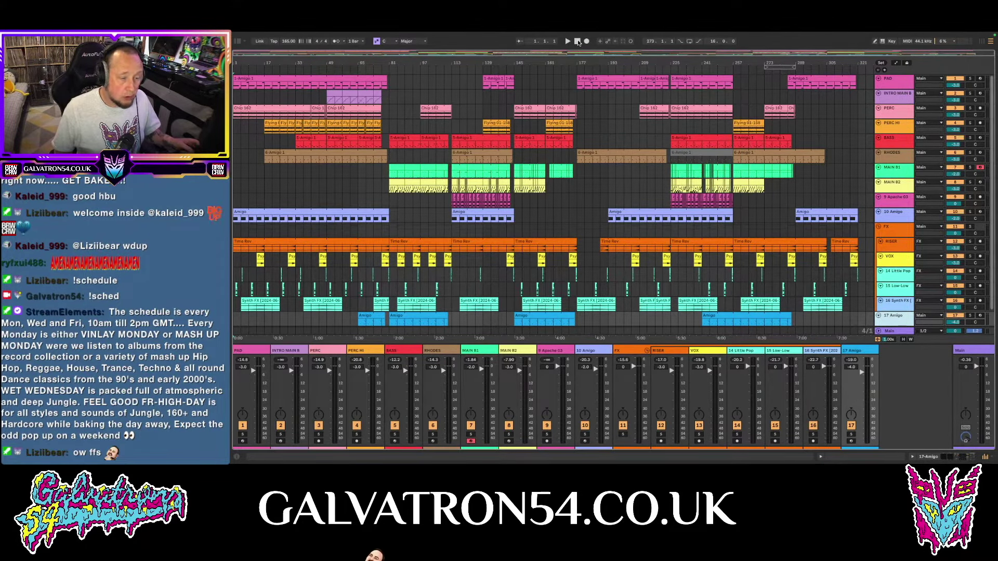
Step: Play the full arrangement from the start
click(567, 42)
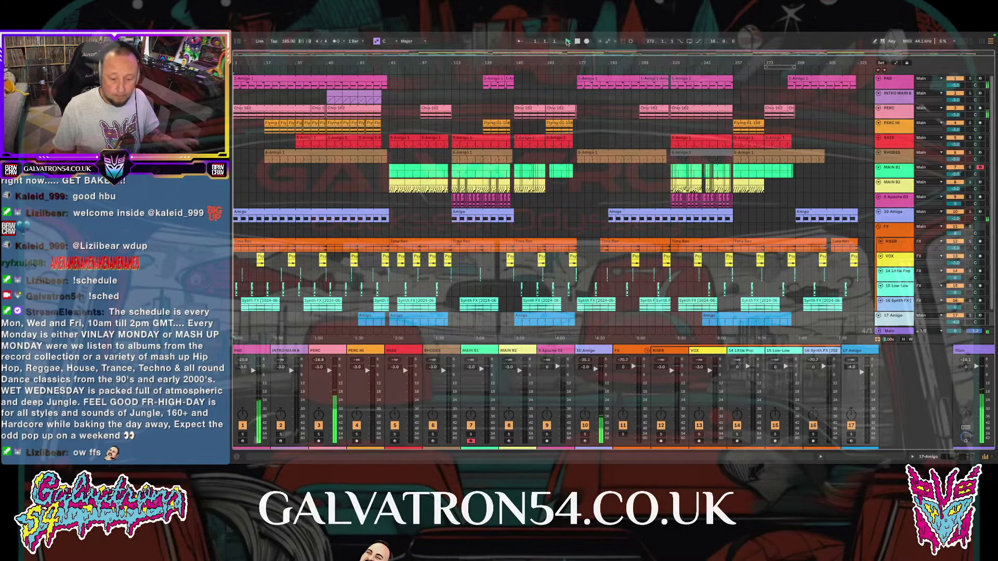